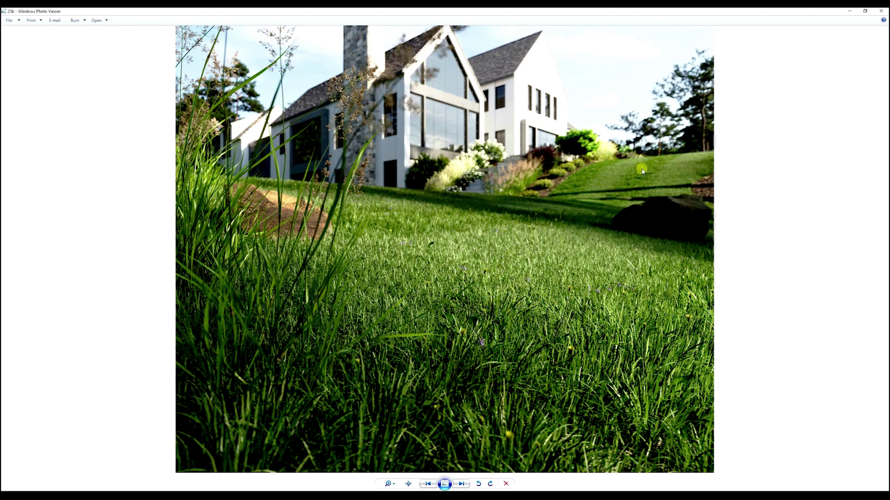
Browse the reference house-and-lawn renders, zooming in and out, then return to 3ds Max.
{"action": "key", "text": "Right"}
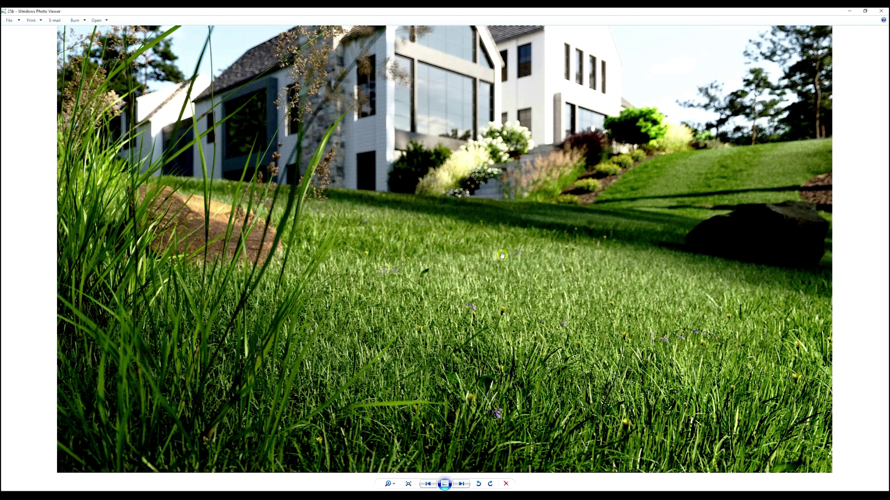
{"action": "key", "text": "Left"}
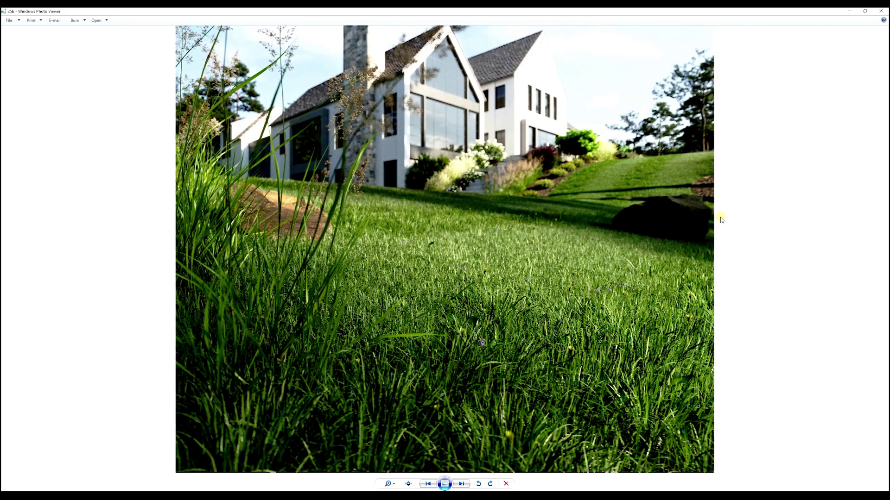
{"action": "key", "text": "Left"}
{"action": "key", "text": "Left"}
{"action": "key", "text": "Left"}
{"action": "key", "text": "Left"}
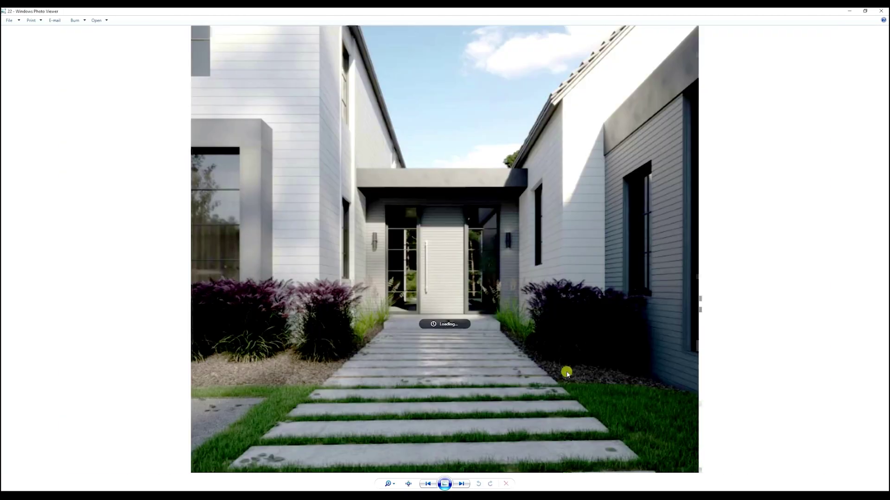
{"action": "scroll", "coordinate": [581, 376], "scroll_direction": "up", "scroll_amount": 5}
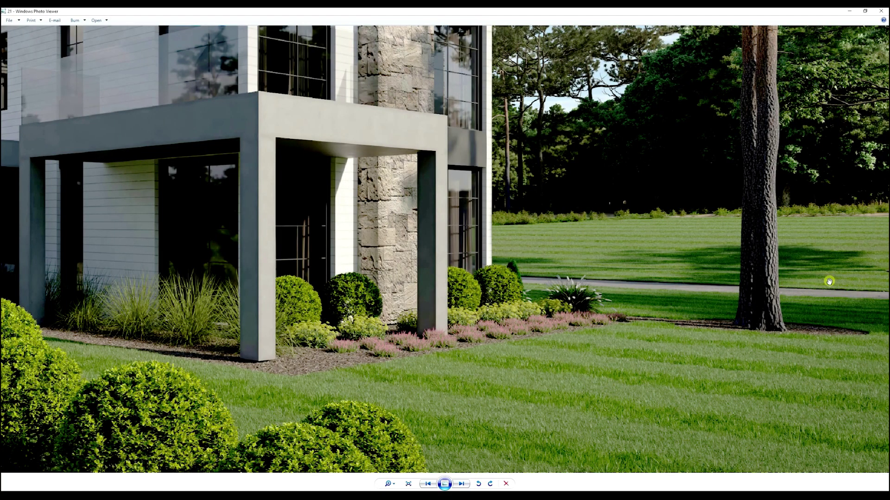
{"action": "scroll", "coordinate": [693, 406], "scroll_direction": "down", "scroll_amount": 5}
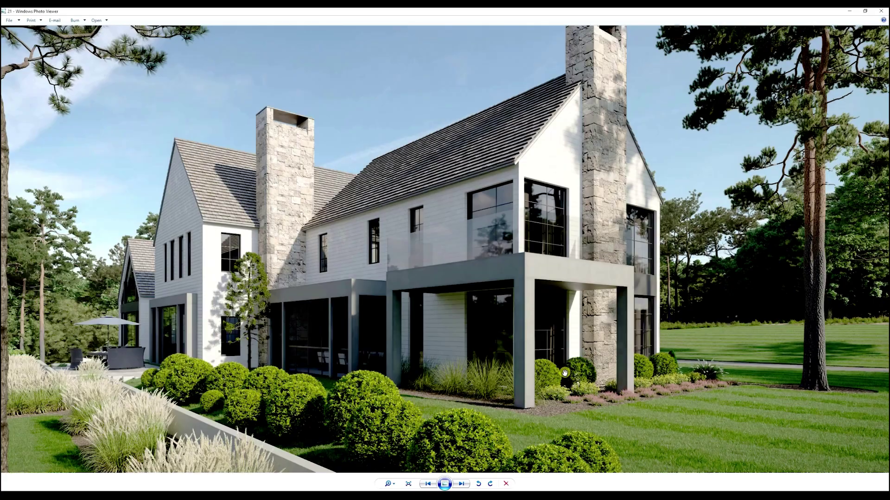
{"action": "scroll", "coordinate": [672, 394], "scroll_direction": "up", "scroll_amount": 4}
{"action": "scroll", "coordinate": [665, 416], "scroll_direction": "down", "scroll_amount": 4}
{"action": "key", "text": "Right"}
{"action": "key", "text": "Right"}
{"action": "key", "text": "Right"}
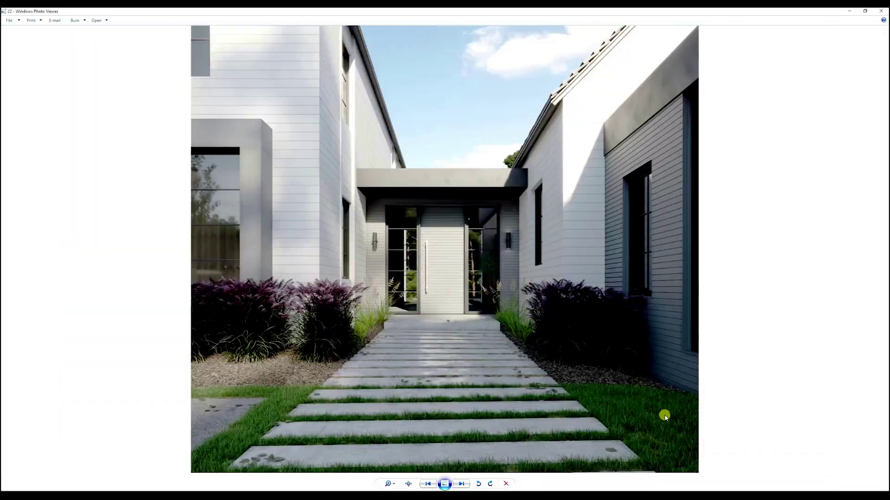
{"action": "key", "text": "Right"}
{"action": "key", "text": "Right"}
{"action": "key", "text": "Right"}
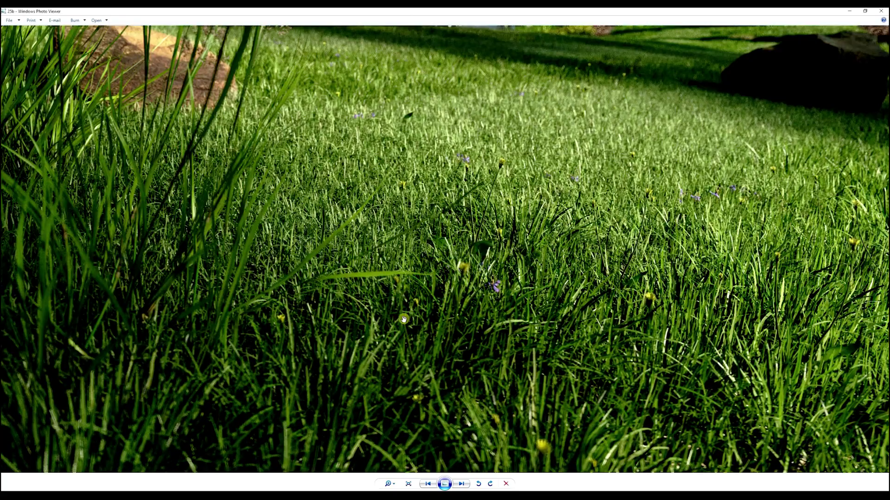
{"action": "scroll", "coordinate": [403, 320], "scroll_direction": "down", "scroll_amount": 3}
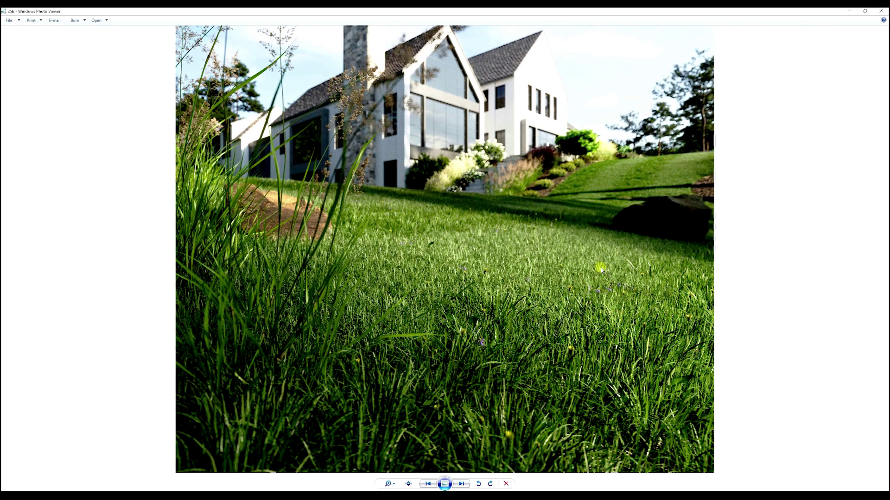
{"action": "key", "text": "alt+Tab"}
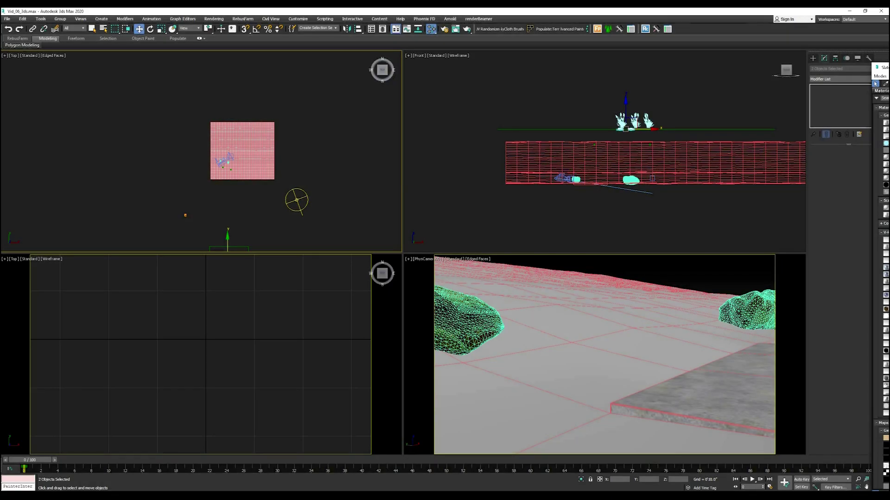
Deselect all and make the camera viewport a maximized free perspective view of the terrain.
{"action": "left_click", "coordinate": [707, 279]}
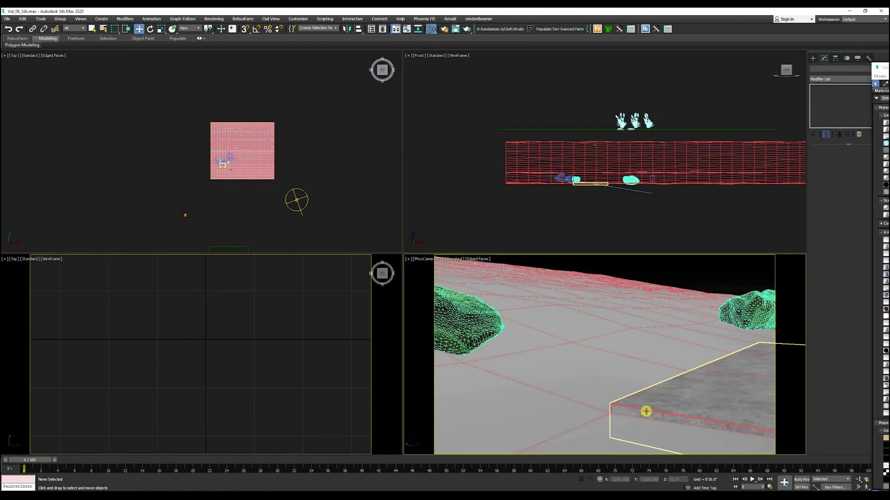
{"action": "key", "text": "p"}
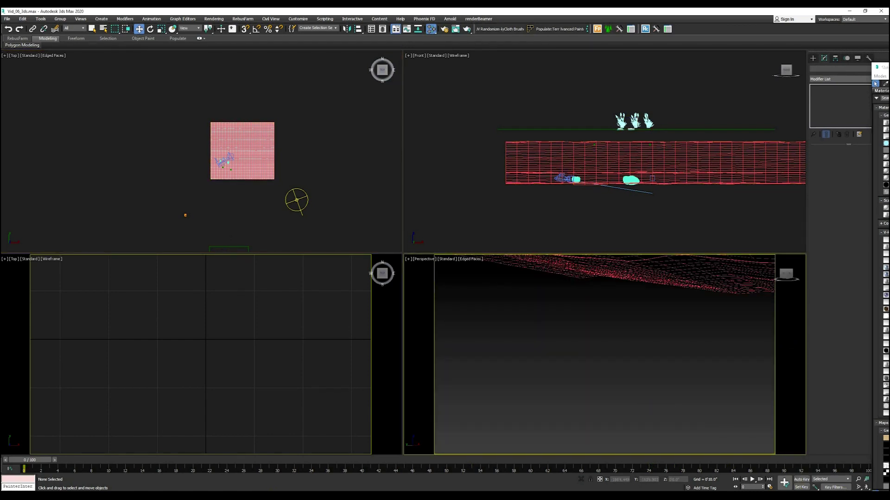
{"action": "left_click", "coordinate": [880, 487]}
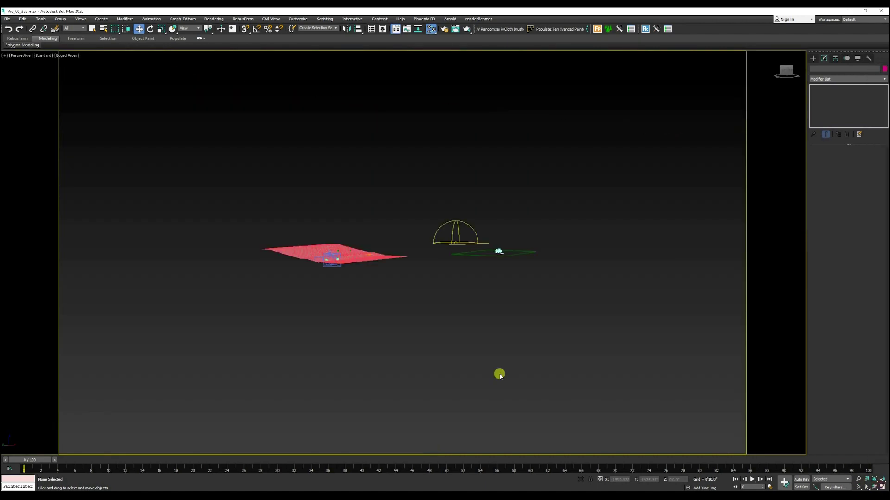
{"action": "scroll", "coordinate": [327, 230], "scroll_direction": "up", "scroll_amount": 6}
{"action": "scroll", "coordinate": [349, 308], "scroll_direction": "up", "scroll_amount": 10}
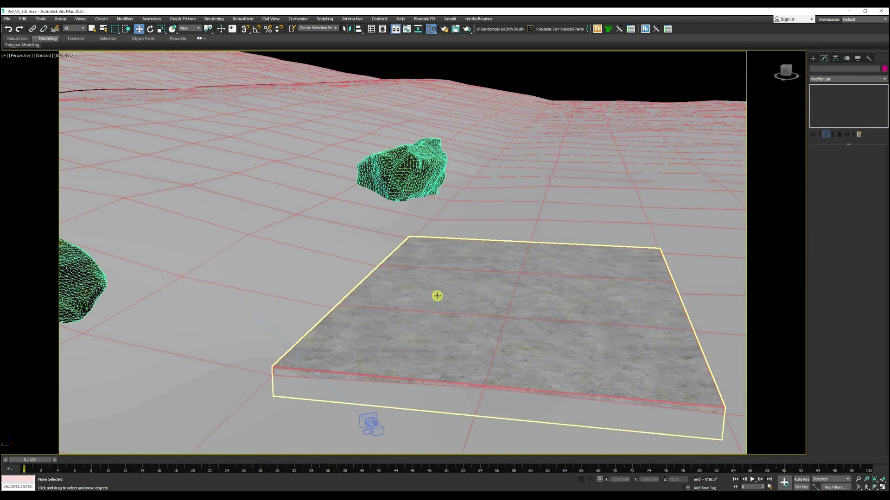
{"action": "scroll", "coordinate": [473, 279], "scroll_direction": "down", "scroll_amount": 8}
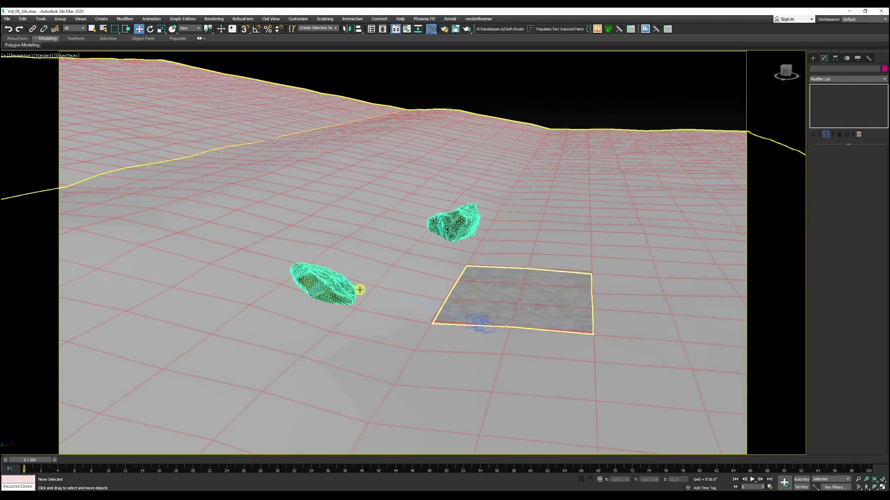
{"action": "scroll", "coordinate": [407, 267], "scroll_direction": "up", "scroll_amount": 2}
{"action": "middle_click_drag", "start_coordinate": [407, 268], "coordinate": [491, 219], "text": "alt"}
{"action": "scroll", "coordinate": [511, 200], "scroll_direction": "down", "scroll_amount": 6}
{"action": "scroll", "coordinate": [487, 187], "scroll_direction": "up", "scroll_amount": 6}
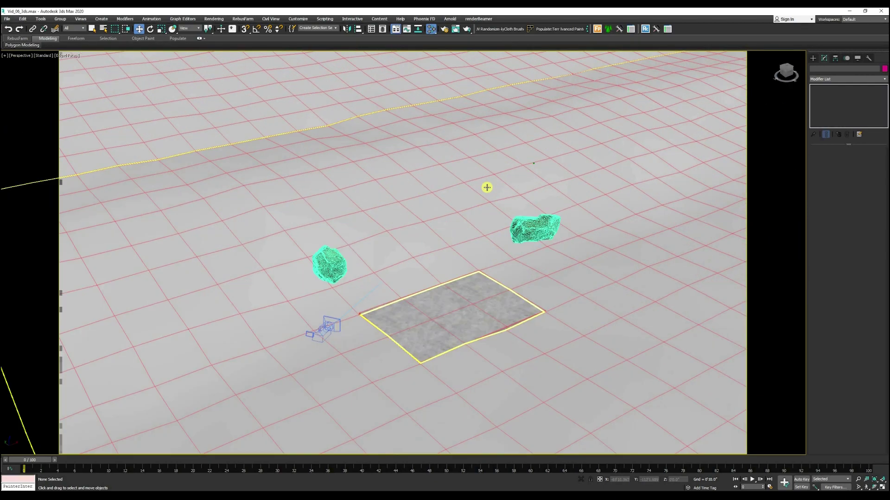
Select Plane001 and pan and orbit to frame the rocks and slab.
{"action": "left_click", "coordinate": [490, 183]}
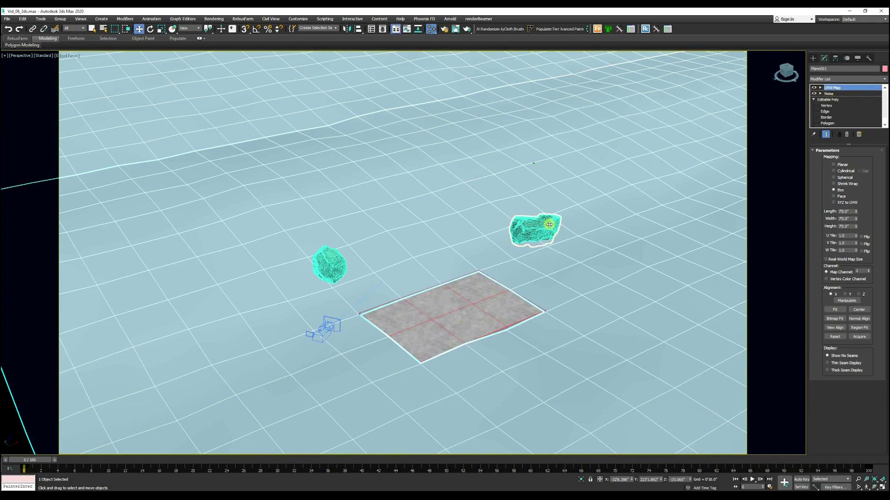
{"action": "middle_click_drag", "start_coordinate": [319, 288], "coordinate": [482, 272]}
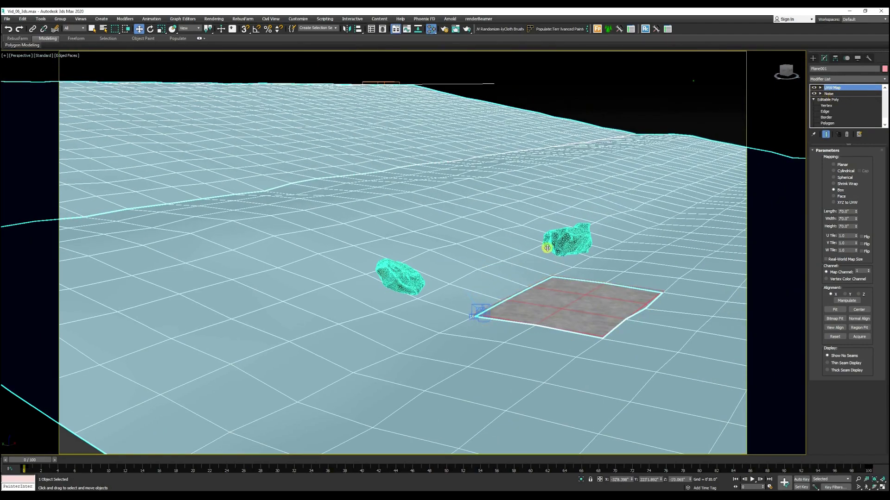
{"action": "middle_click_drag", "start_coordinate": [547, 248], "coordinate": [499, 277]}
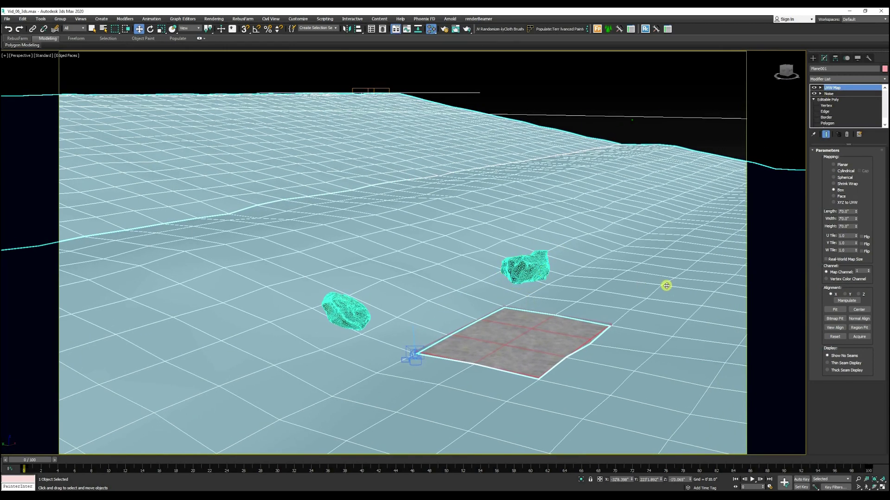
{"action": "middle_click_drag", "start_coordinate": [666, 285], "coordinate": [705, 246], "text": "alt"}
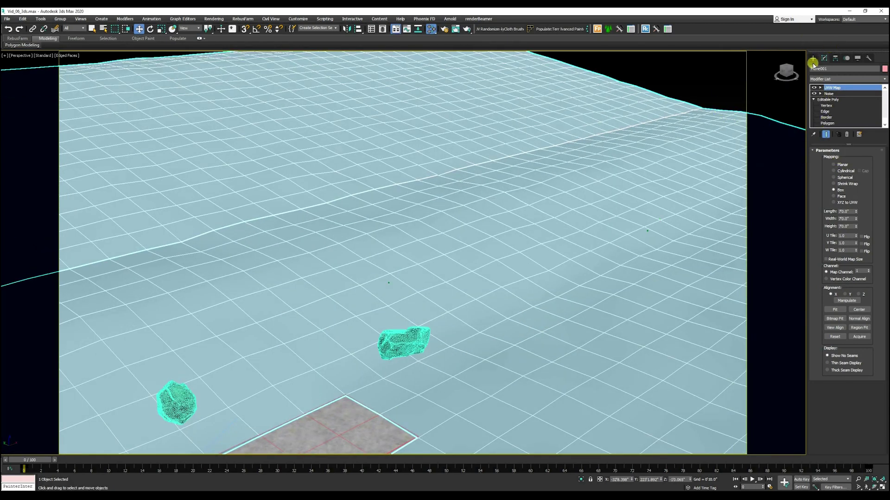
In the Slate Material Editor, add a VRayMtl with the ground bitmap wired to Diffuse and Bump.
{"action": "key", "text": "m"}
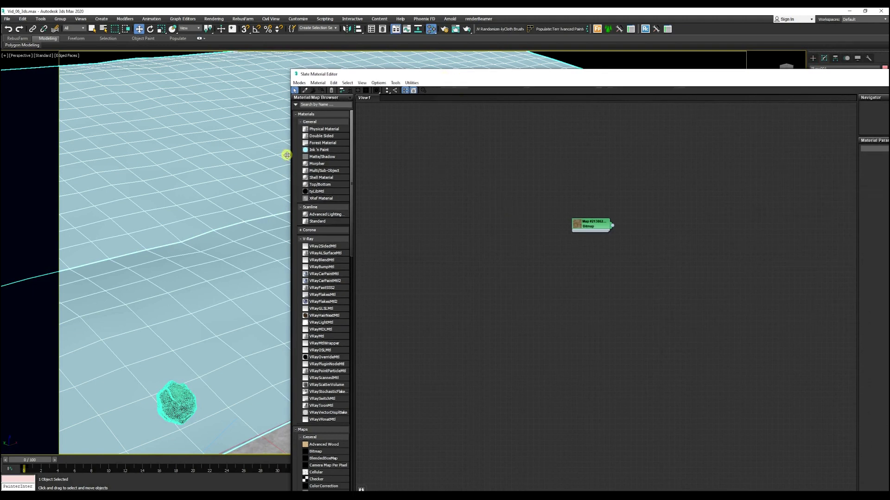
{"action": "left_click", "coordinate": [321, 337]}
{"action": "left_click_drag", "start_coordinate": [316, 337], "coordinate": [653, 195]}
{"action": "left_click_drag", "start_coordinate": [688, 76], "coordinate": [645, 76]}
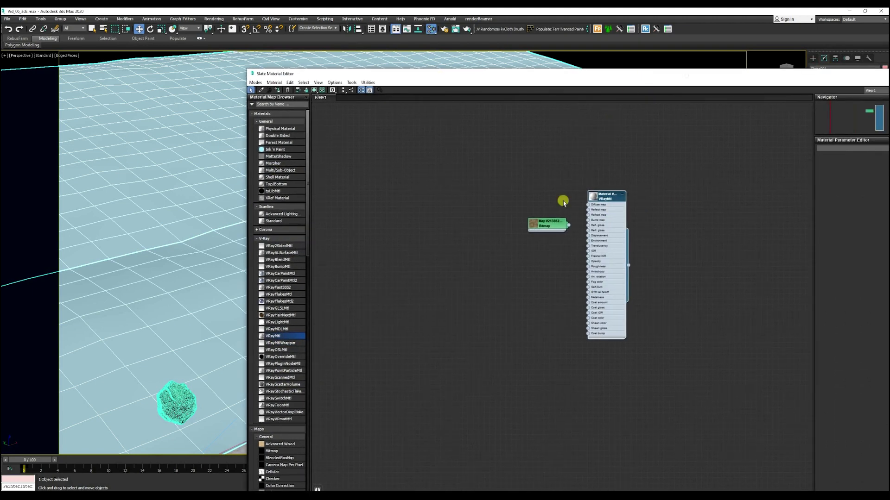
{"action": "scroll", "coordinate": [563, 202], "scroll_direction": "up", "scroll_amount": 5}
{"action": "left_click_drag", "start_coordinate": [544, 225], "coordinate": [613, 182]}
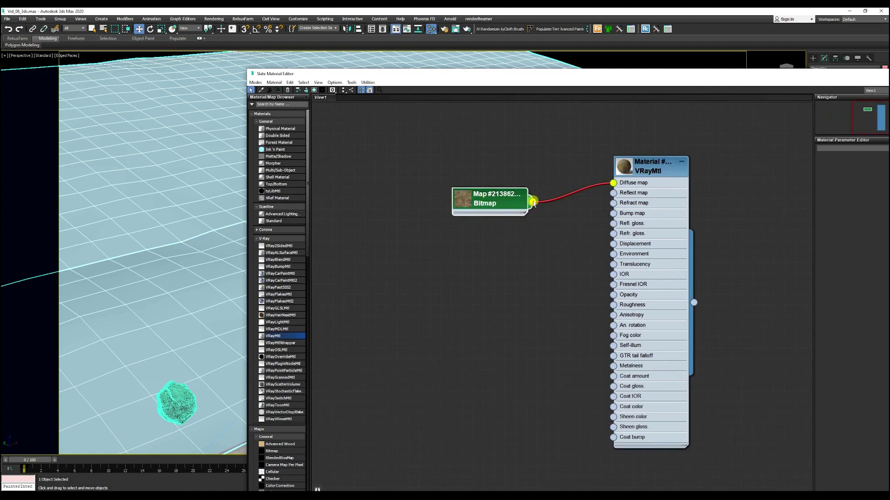
{"action": "left_click_drag", "start_coordinate": [534, 204], "coordinate": [614, 214]}
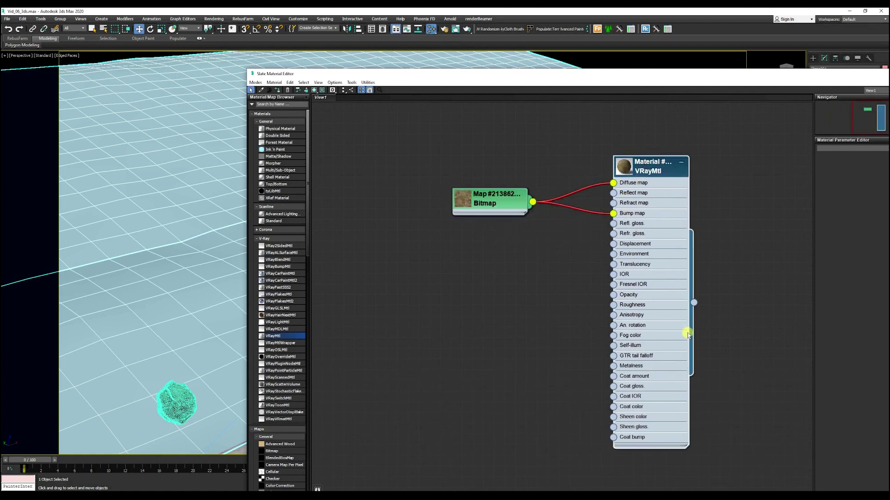
Assign the VRayMtl to the terrain plane and show its bitmap shaded in the viewport.
{"action": "left_click_drag", "start_coordinate": [693, 303], "coordinate": [189, 308]}
{"action": "right_click", "coordinate": [485, 203]}
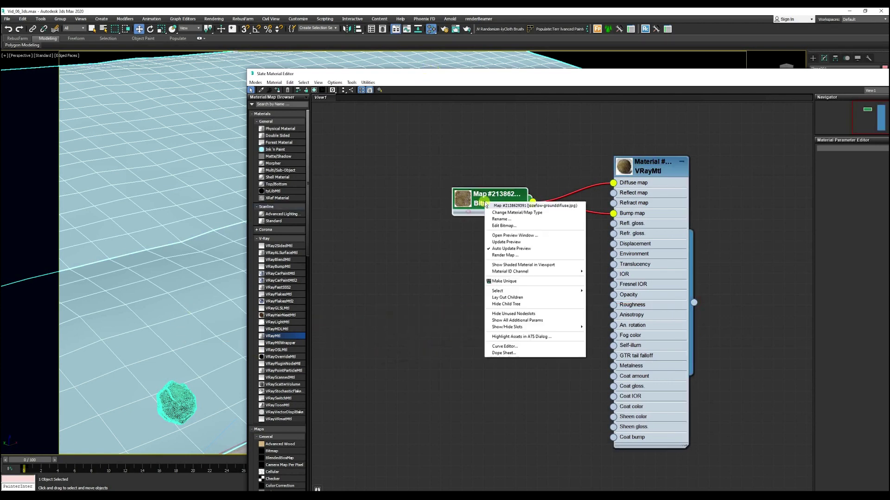
{"action": "left_click", "coordinate": [515, 265]}
{"action": "left_click_drag", "start_coordinate": [442, 76], "coordinate": [889, 91]}
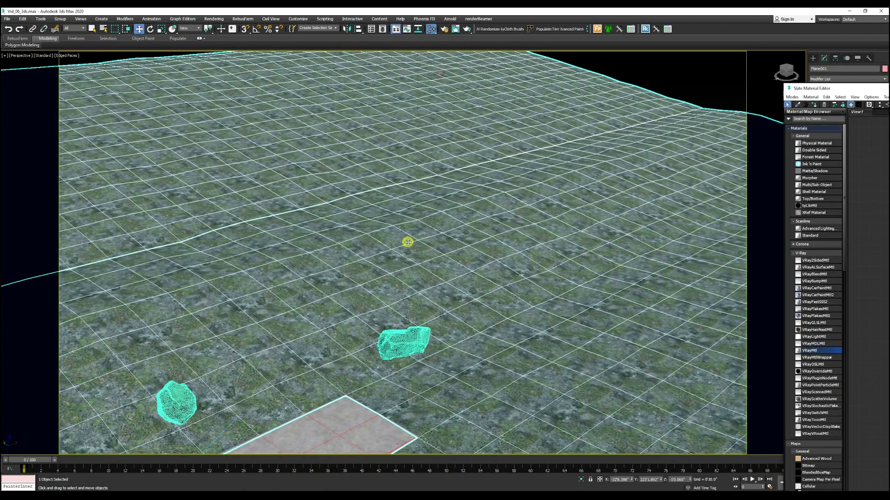
{"action": "middle_click_drag", "start_coordinate": [407, 242], "coordinate": [677, 151], "text": "alt"}
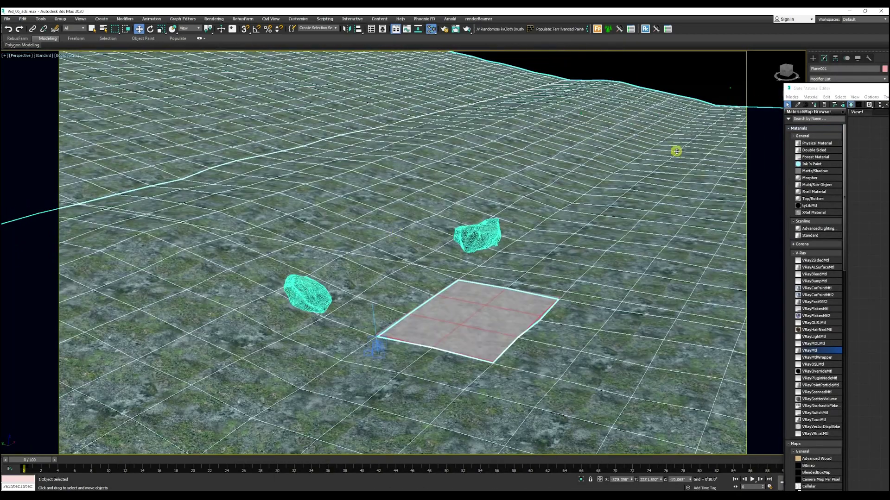
Start a Forest Pro object from the Itoo Software category and maximize its library browser.
{"action": "key", "text": "m"}
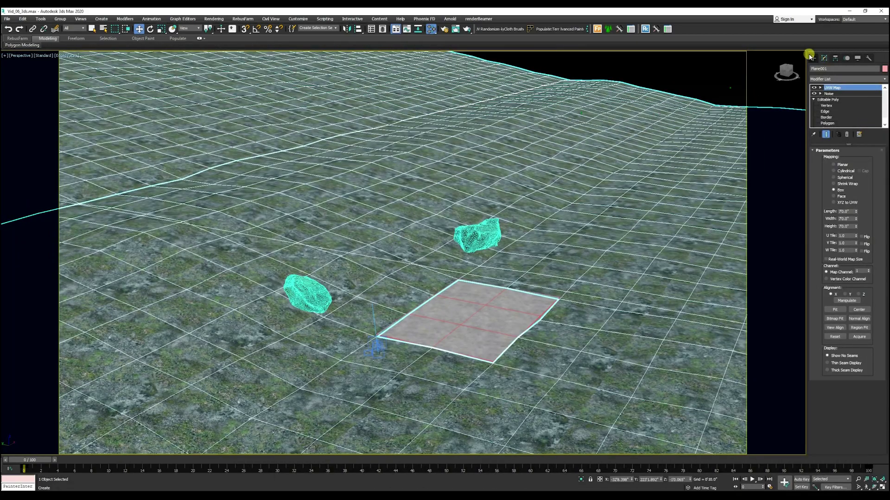
{"action": "left_click", "coordinate": [813, 58]}
{"action": "left_click", "coordinate": [825, 75]}
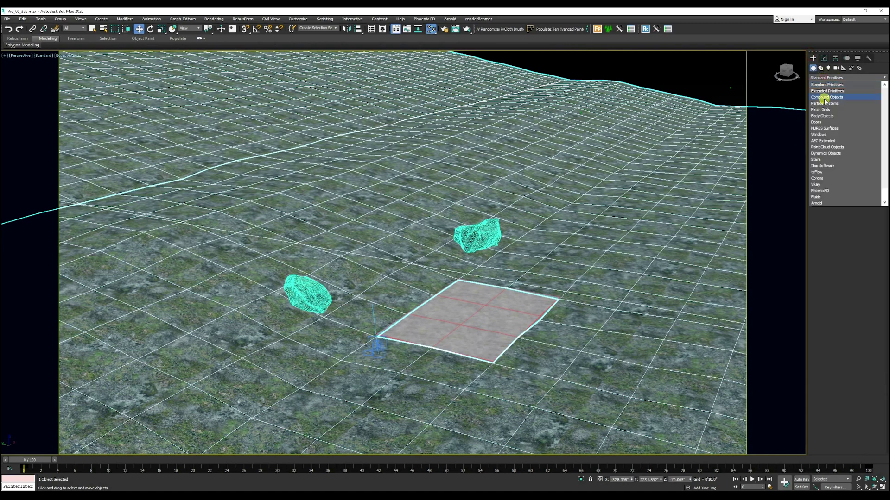
{"action": "left_click", "coordinate": [823, 166]}
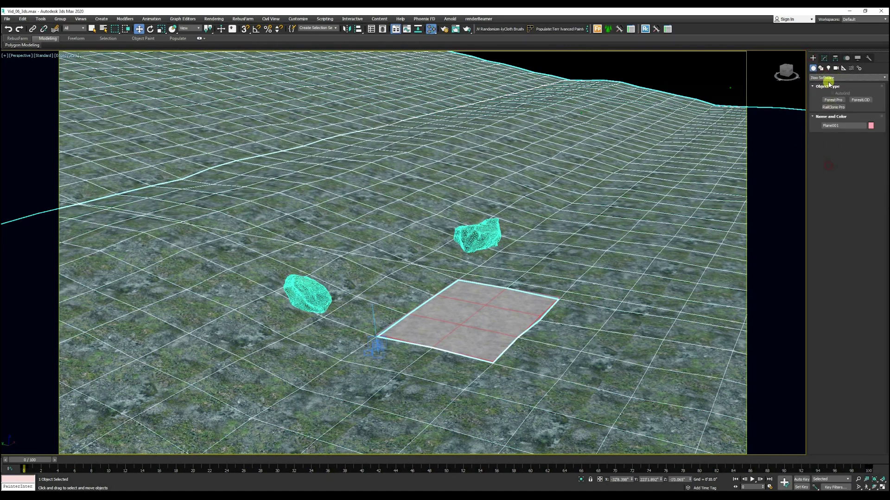
{"action": "left_click", "coordinate": [833, 100]}
{"action": "left_click", "coordinate": [846, 155]}
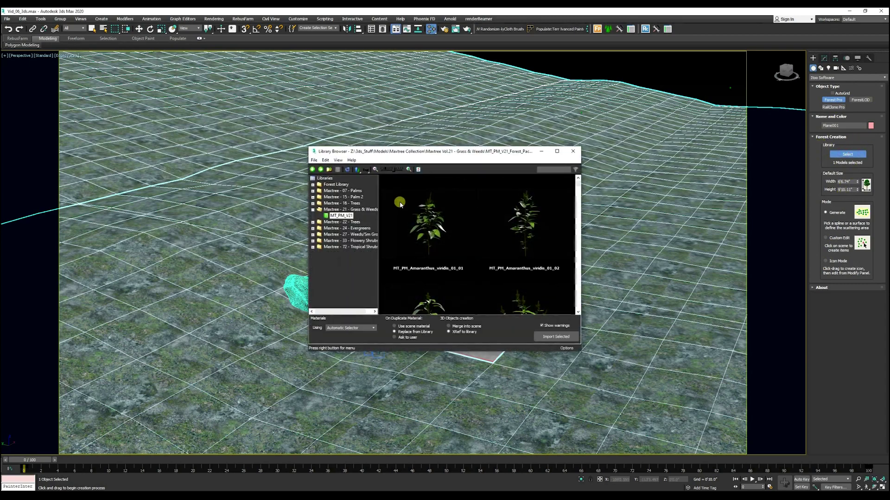
{"action": "left_click", "coordinate": [557, 151]}
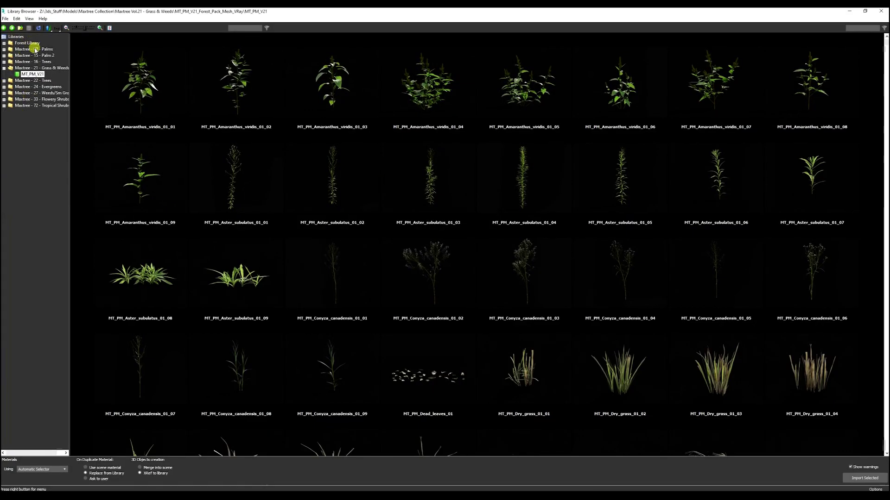
Under Forest Library > Presets > Layered_Lawns, load the Grass Base Layer 1 - Large preset.
{"action": "double_click", "coordinate": [13, 44]}
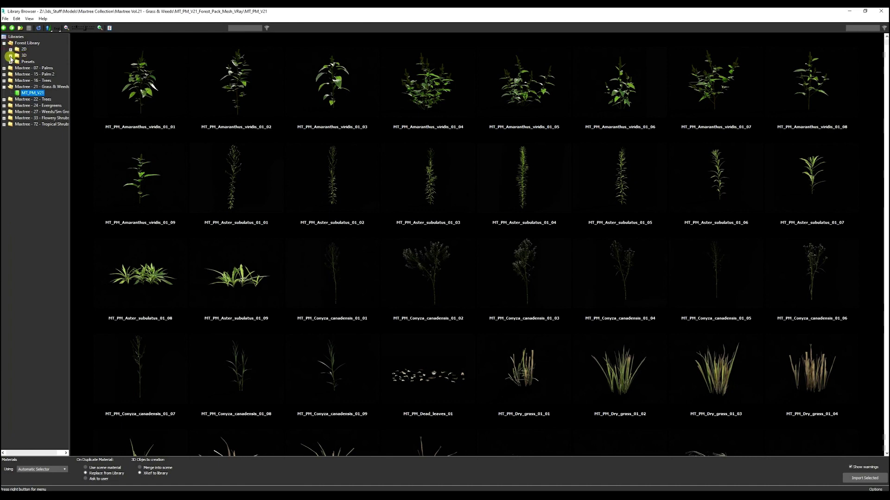
{"action": "left_click", "coordinate": [10, 56]}
{"action": "left_click", "coordinate": [11, 56]}
{"action": "left_click", "coordinate": [11, 61]}
{"action": "left_click", "coordinate": [41, 75]}
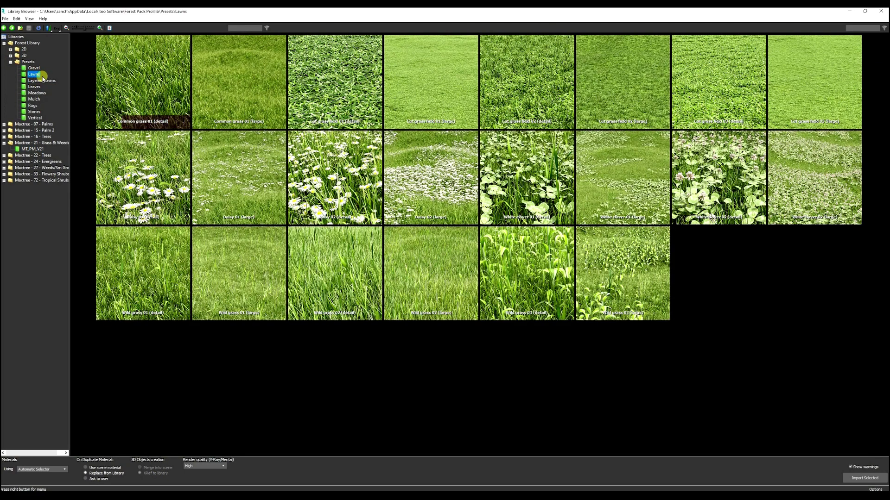
{"action": "left_click", "coordinate": [39, 80]}
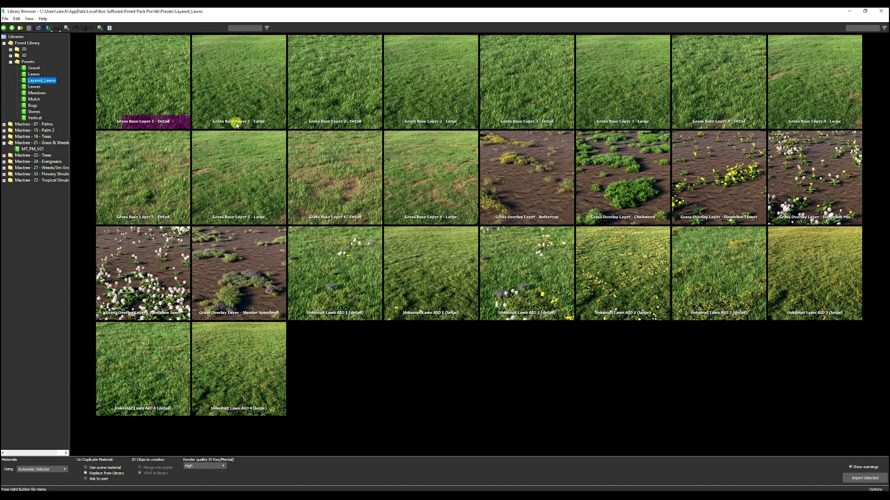
{"action": "left_click", "coordinate": [250, 119]}
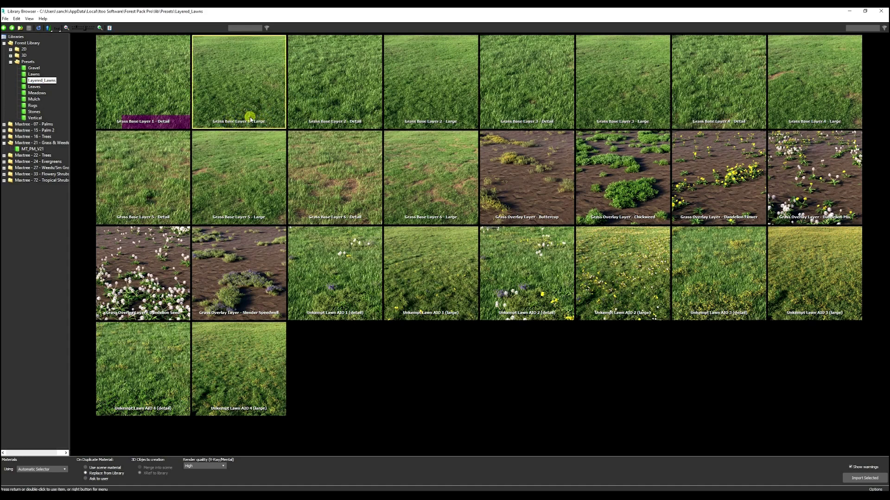
{"action": "left_click", "coordinate": [160, 117]}
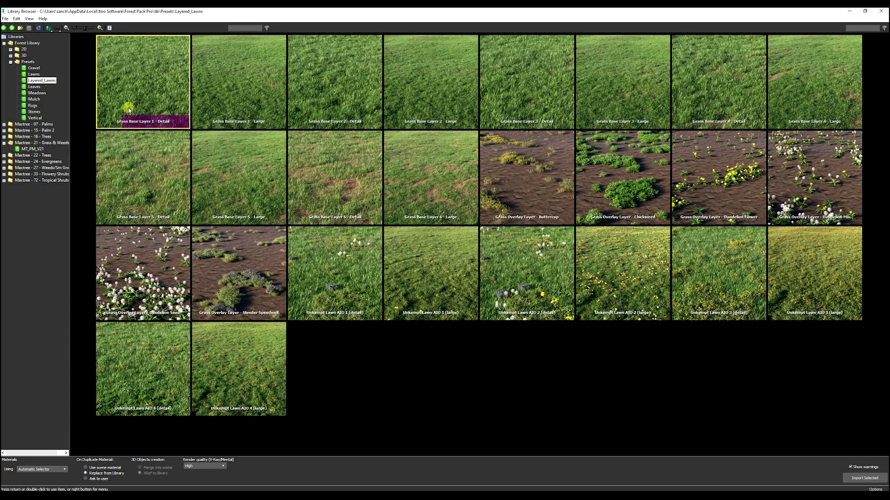
{"action": "left_click", "coordinate": [238, 100]}
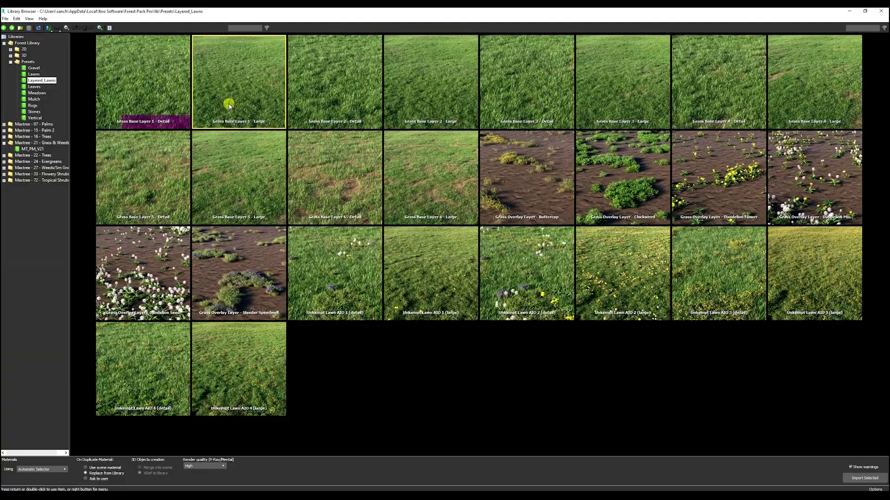
{"action": "double_click", "coordinate": [229, 104]}
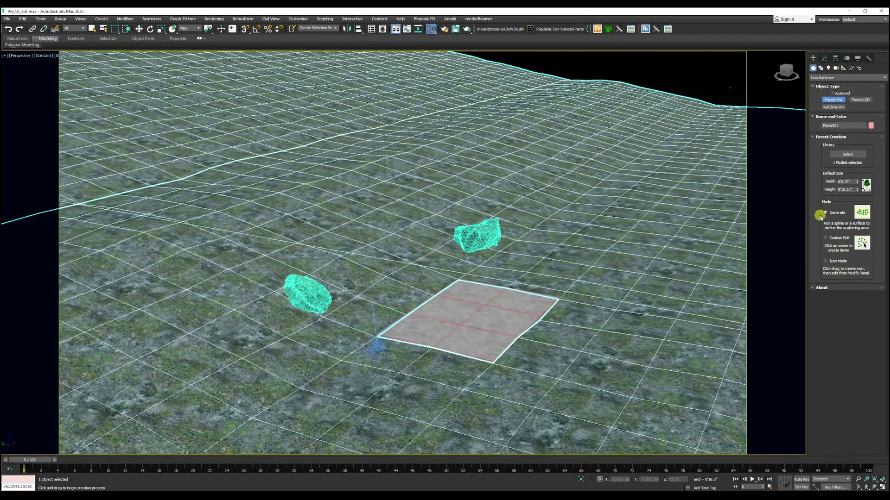
Generate Forest001 on the terrain, accept the units rescale, and render interactively from the camera.
{"action": "left_click", "coordinate": [388, 263]}
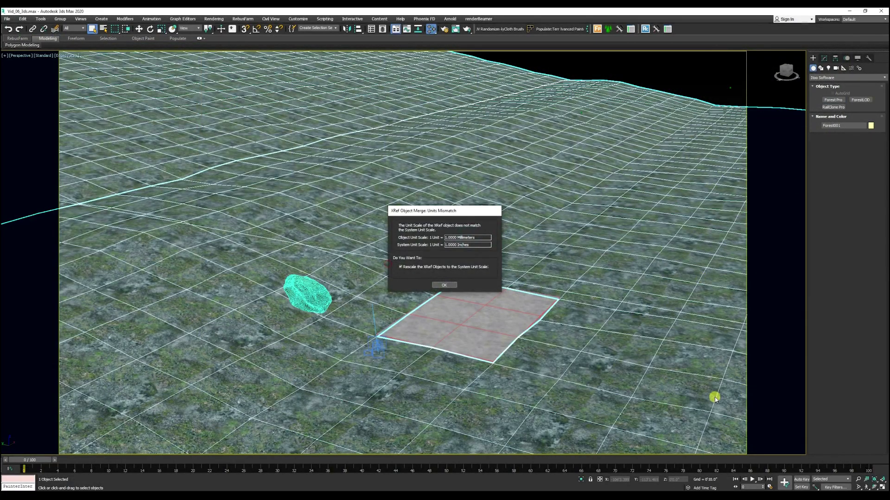
{"action": "left_click", "coordinate": [440, 281]}
{"action": "left_click", "coordinate": [440, 284]}
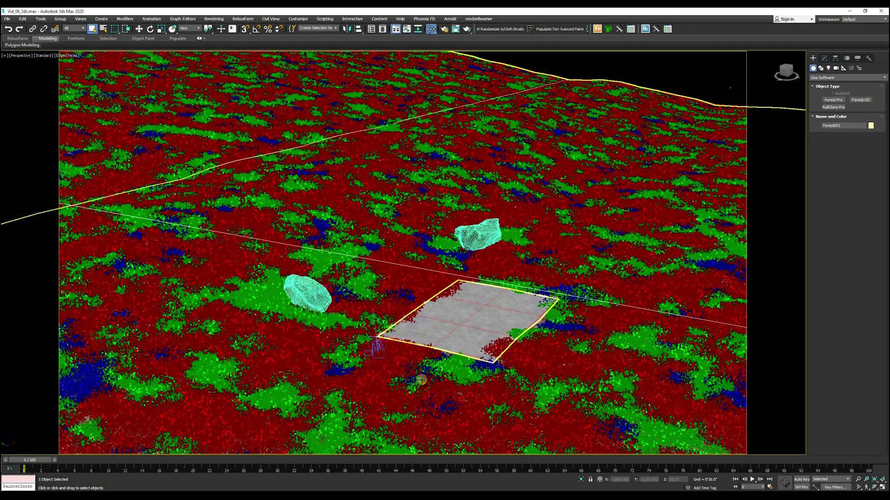
{"action": "key", "text": "c"}
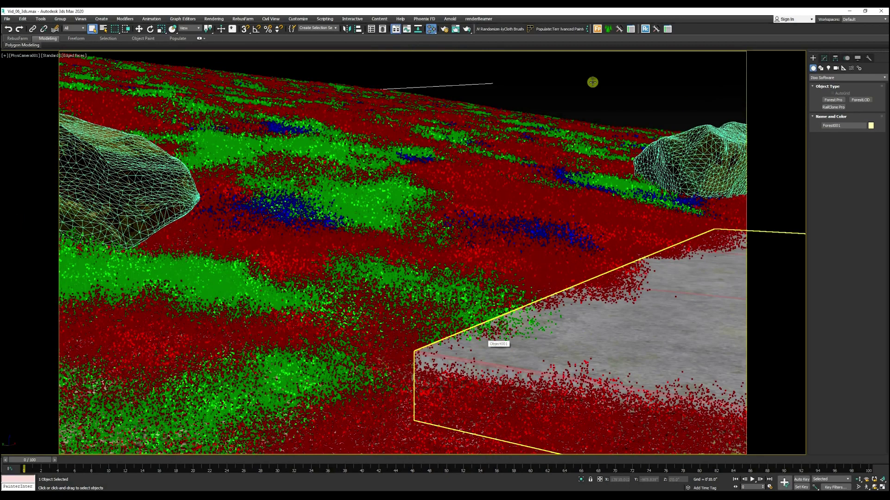
{"action": "left_click", "coordinate": [444, 29]}
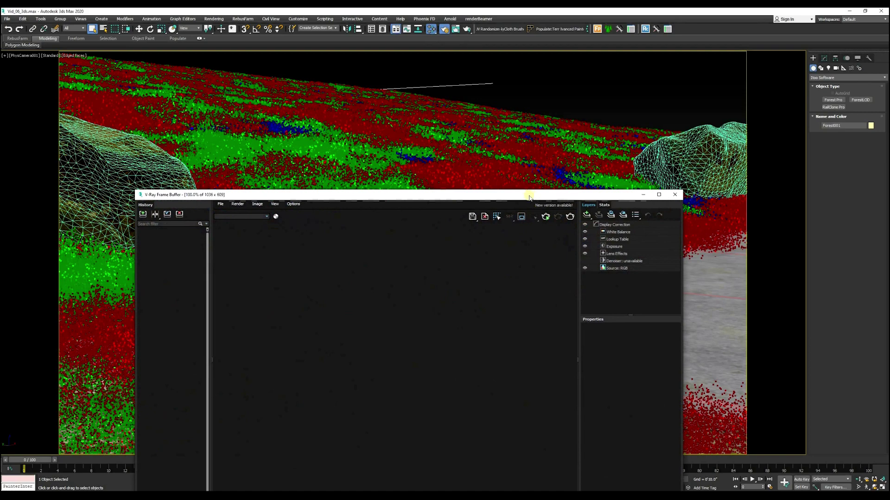
Reposition the V-Ray Frame Buffer to see the lawn render around the slab.
{"action": "left_click_drag", "start_coordinate": [530, 198], "coordinate": [521, 45]}
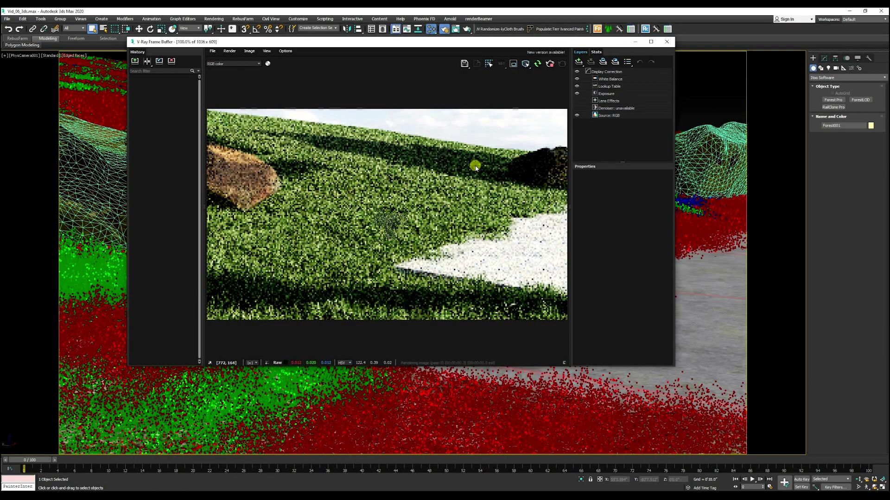
{"action": "left_click_drag", "start_coordinate": [472, 42], "coordinate": [316, 55]}
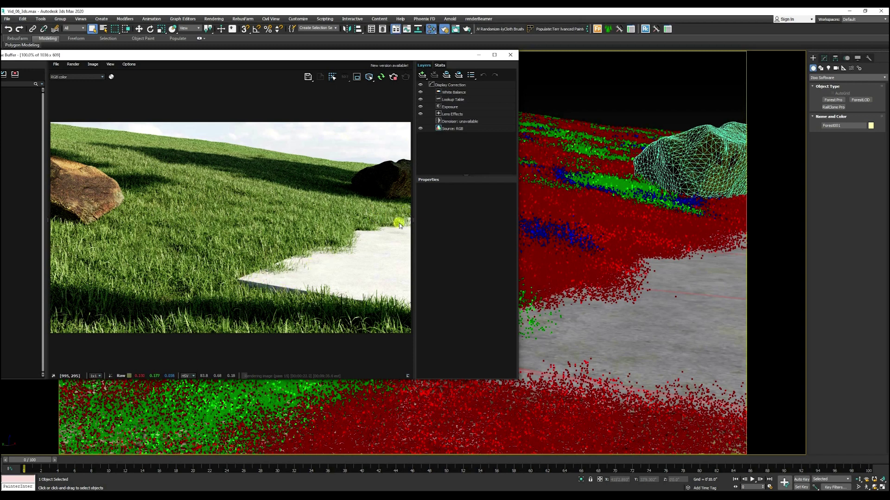
Check the ground plane's modifiers in a wireframe Top view, then select Forest001 in camera view.
{"action": "left_click", "coordinate": [566, 204]}
{"action": "left_click", "coordinate": [821, 59]}
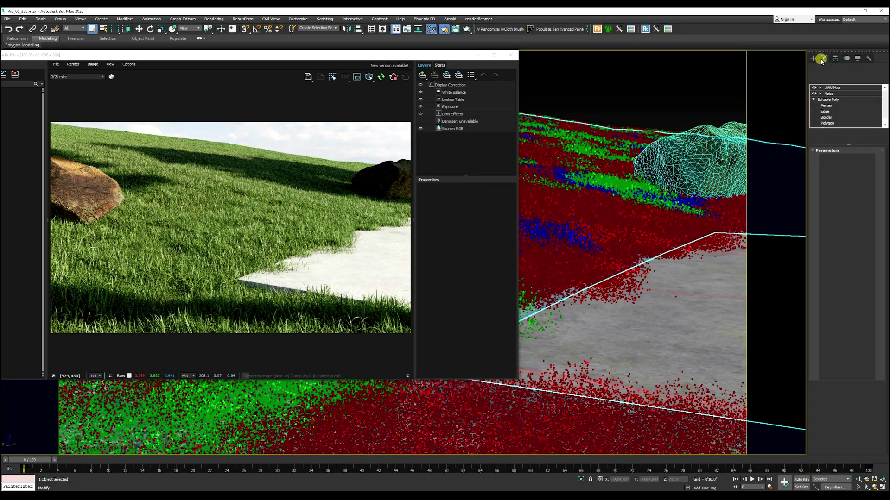
{"action": "left_click_drag", "start_coordinate": [376, 56], "coordinate": [255, 96]}
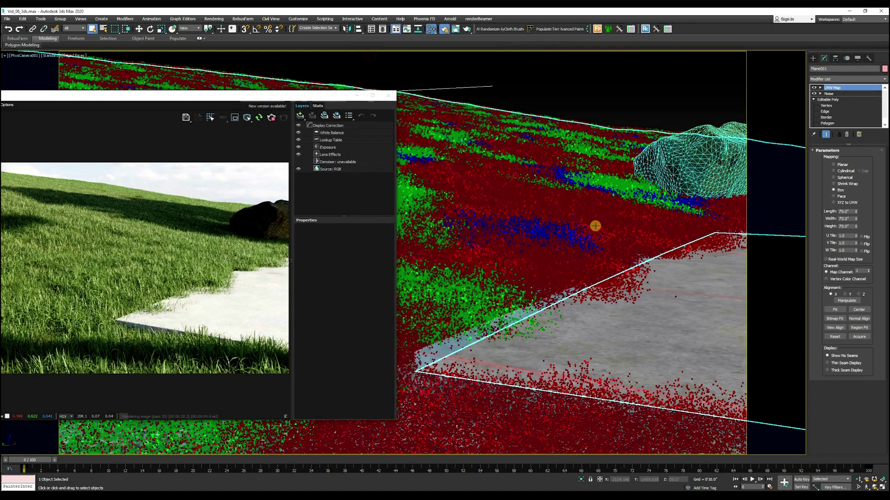
{"action": "key", "text": "t"}
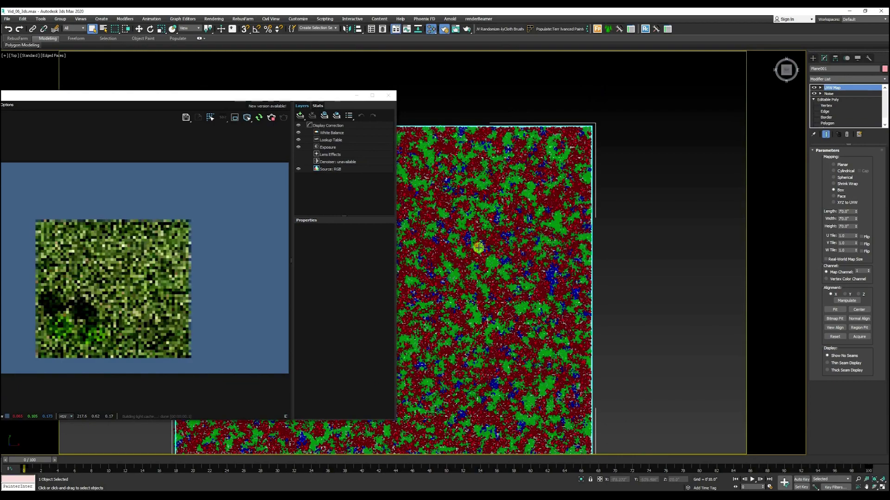
{"action": "scroll", "coordinate": [479, 248], "scroll_direction": "up", "scroll_amount": 5}
{"action": "key", "text": "F3"}
{"action": "left_click", "coordinate": [480, 247]}
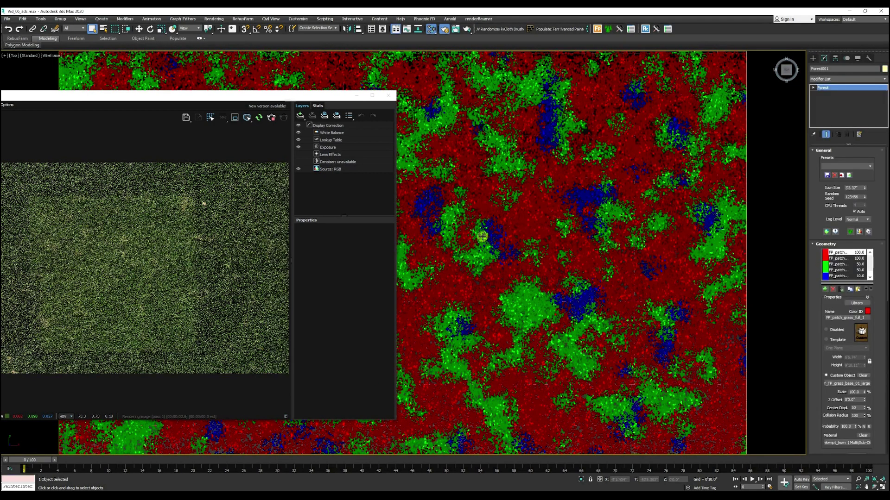
{"action": "key", "text": "c"}
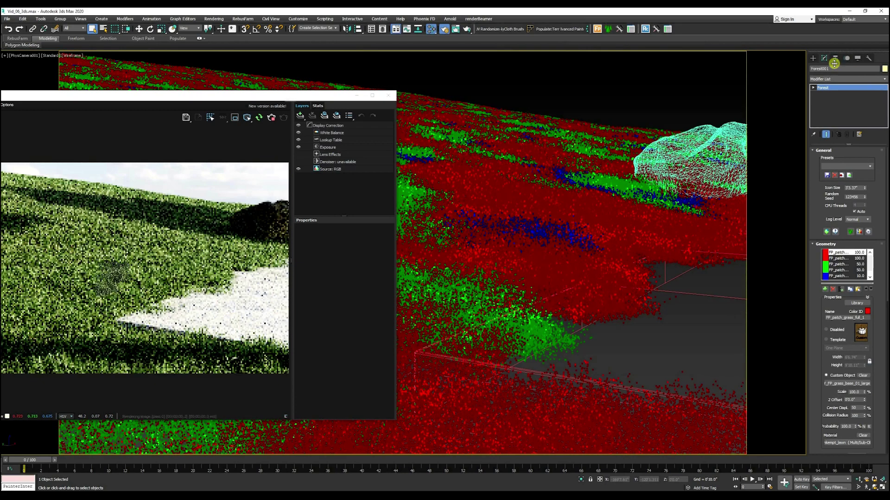
Set Forest001's Areas Boundary Checking to Edge and inspect the grass along the slab.
{"action": "left_click_drag", "start_coordinate": [816, 227], "coordinate": [830, 27]}
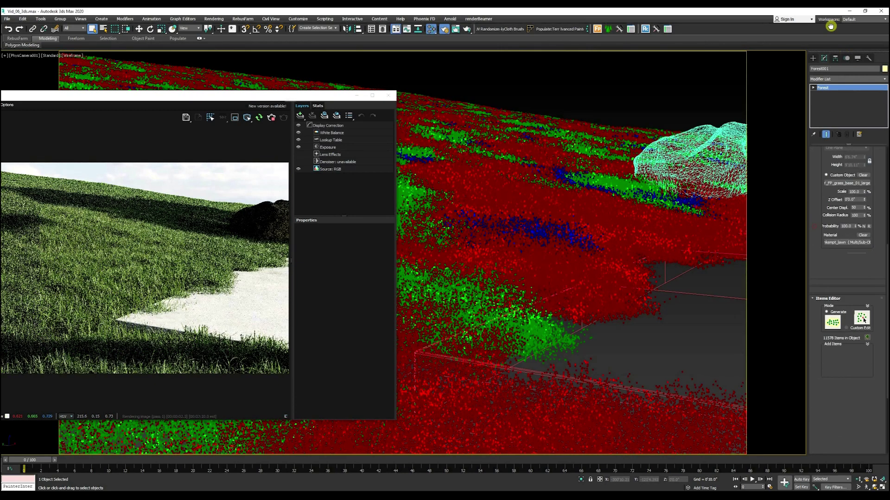
{"action": "left_click", "coordinate": [814, 283]}
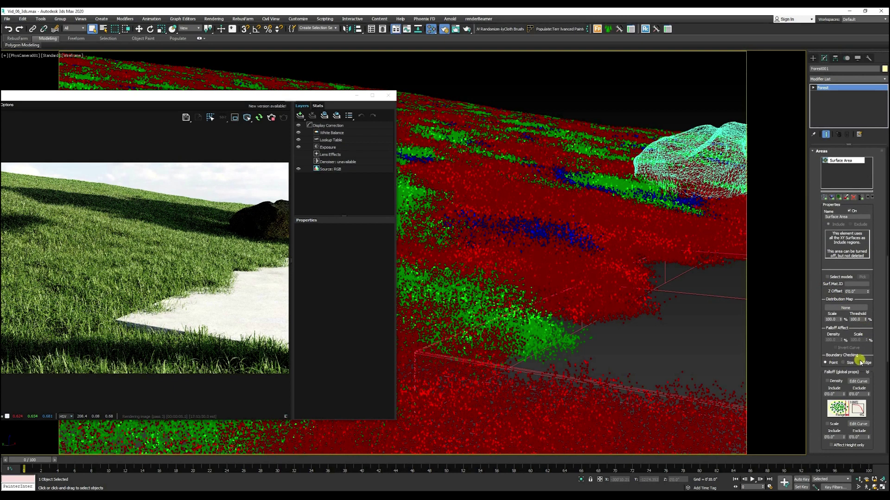
{"action": "left_click", "coordinate": [851, 364]}
{"action": "left_click", "coordinate": [235, 264]}
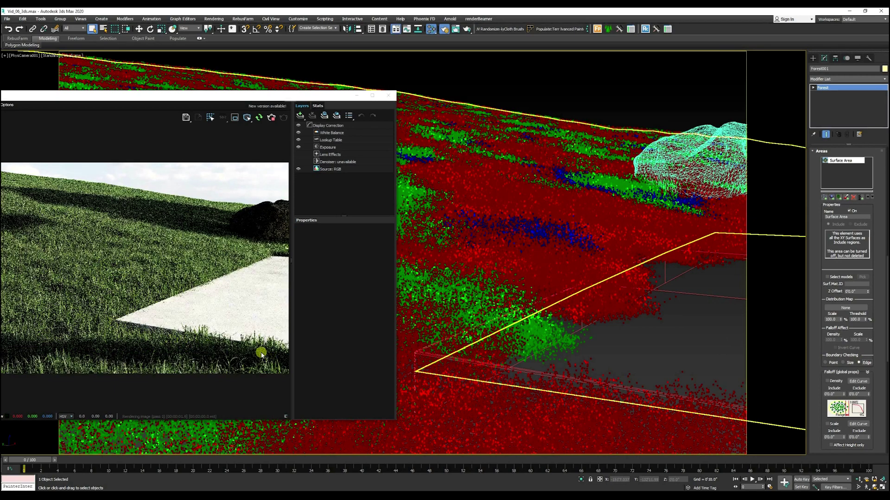
{"action": "left_click", "coordinate": [171, 299]}
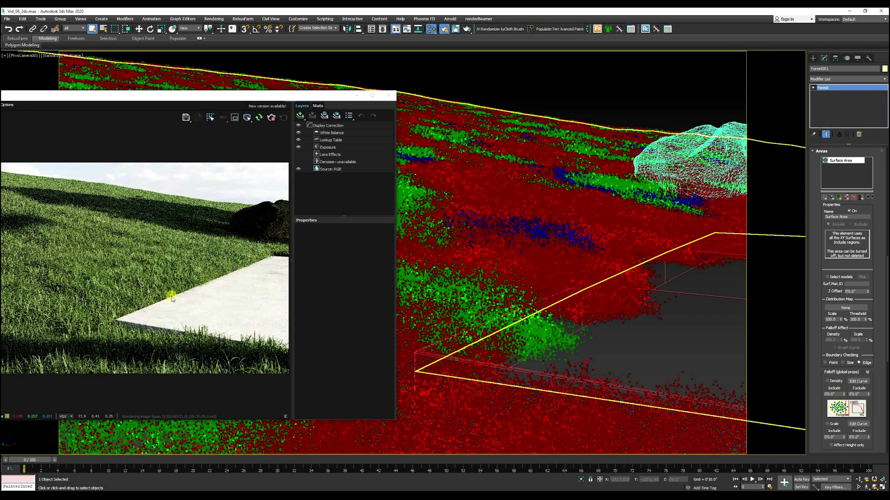
{"action": "left_click", "coordinate": [182, 338]}
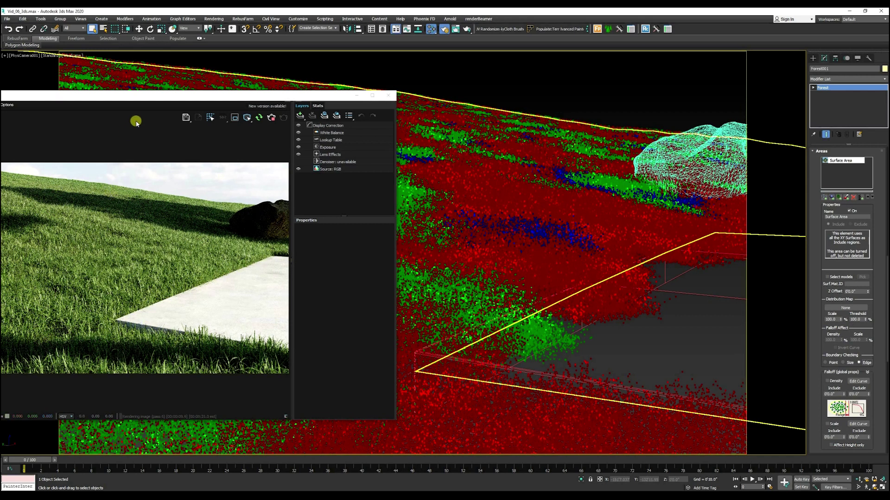
{"action": "left_click_drag", "start_coordinate": [156, 95], "coordinate": [300, 92]}
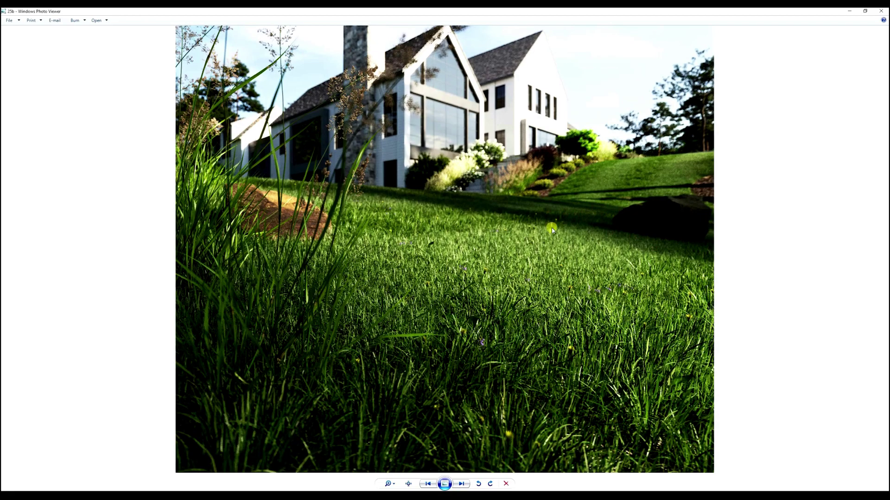
{"action": "scroll", "coordinate": [593, 221], "scroll_direction": "up", "scroll_amount": 3}
{"action": "key", "text": "Left"}
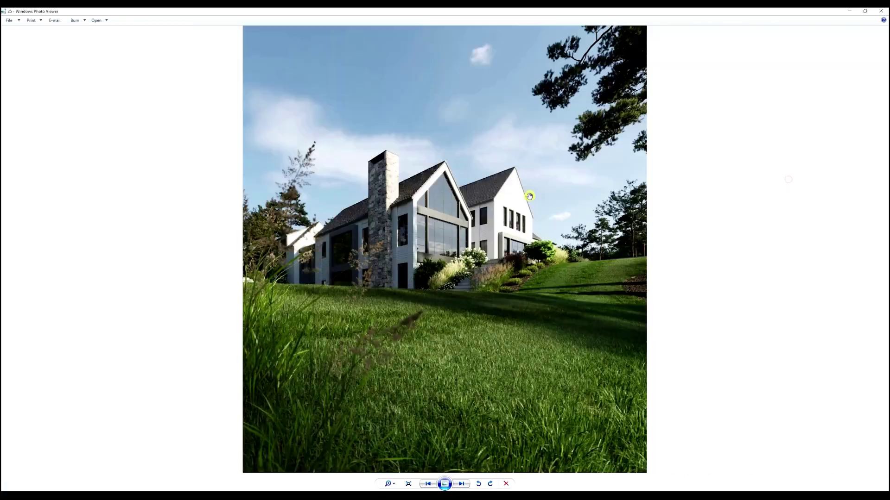
{"action": "key", "text": "Left"}
{"action": "key", "text": "Left"}
{"action": "key", "text": "Left"}
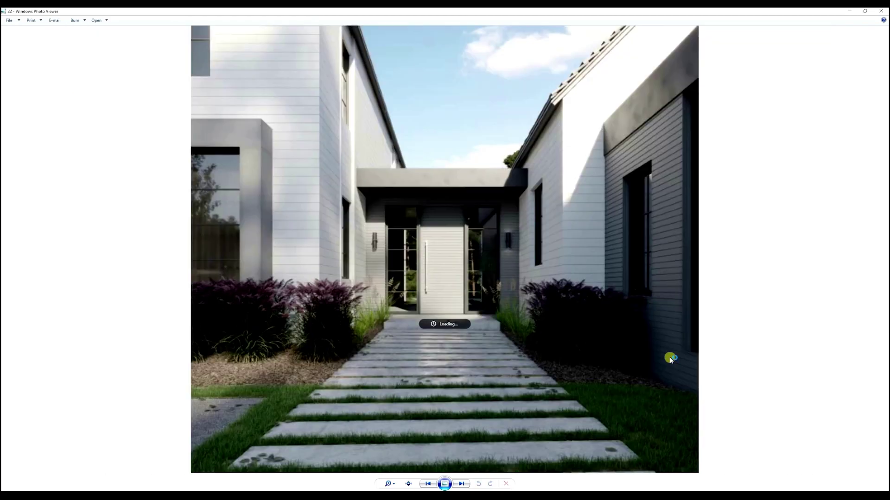
{"action": "key", "text": "Right"}
{"action": "scroll", "coordinate": [394, 380], "scroll_direction": "up", "scroll_amount": 5}
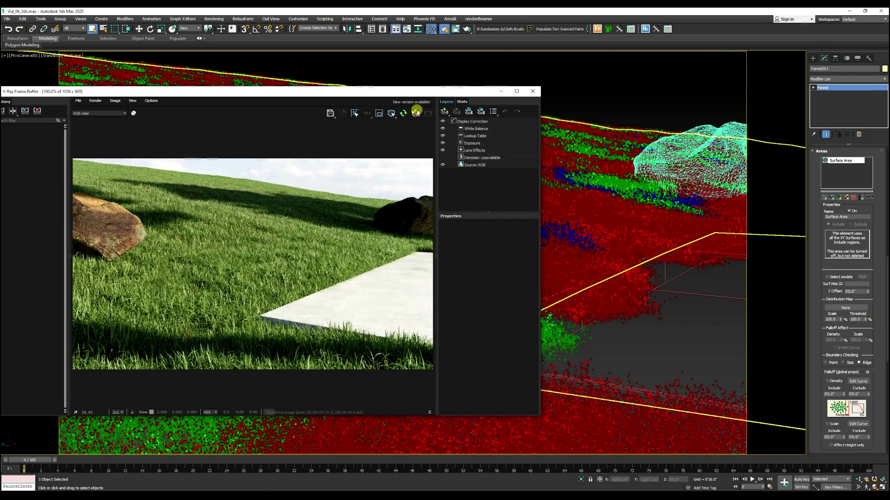
Stop the render, switch to Top view with Uniform Scale, and expand the forest's Transform rollout.
{"action": "left_click", "coordinate": [416, 112]}
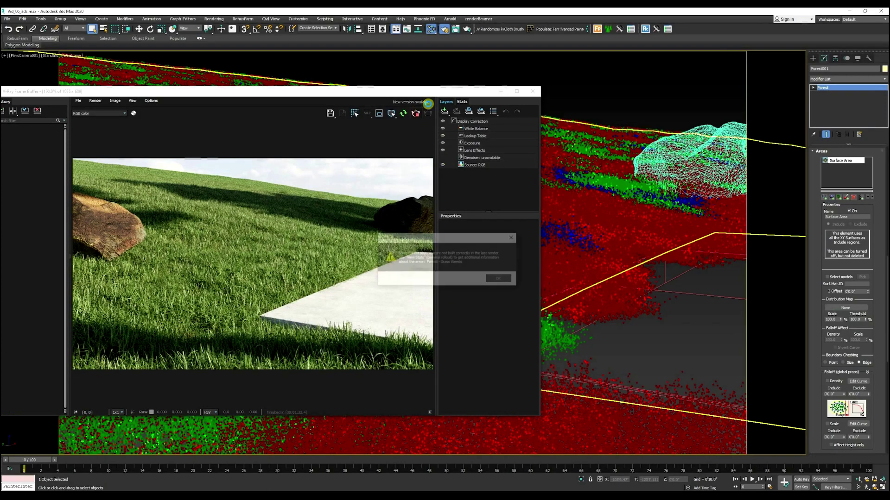
{"action": "left_click", "coordinate": [500, 280]}
{"action": "left_click_drag", "start_coordinate": [415, 96], "coordinate": [91, 100]}
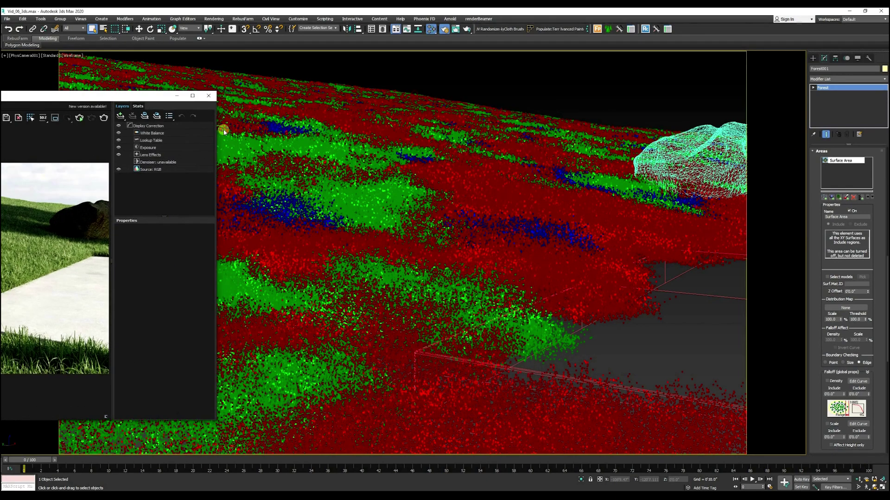
{"action": "key", "text": "t"}
{"action": "key", "text": "r"}
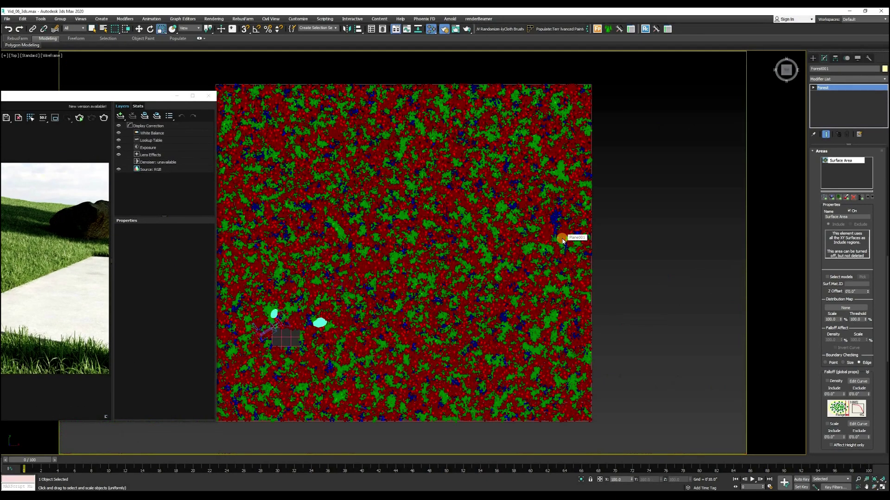
{"action": "scroll", "coordinate": [819, 344], "scroll_direction": "down", "scroll_amount": 5}
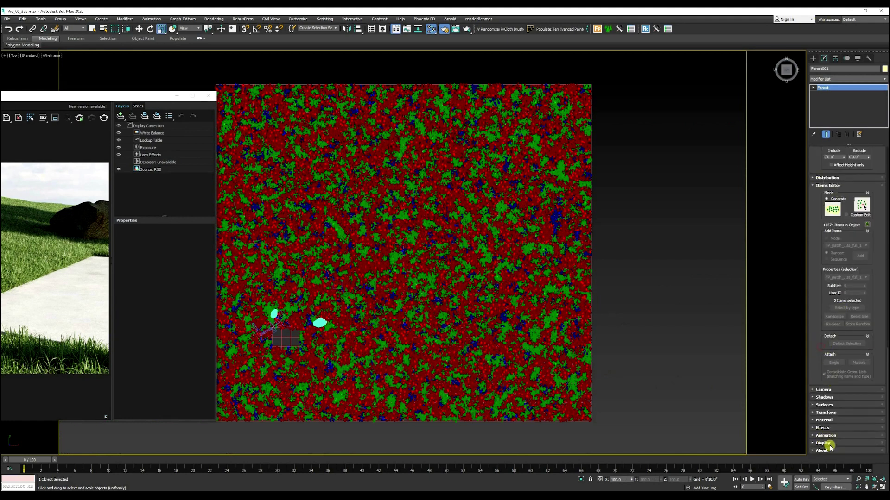
{"action": "left_click", "coordinate": [826, 412]}
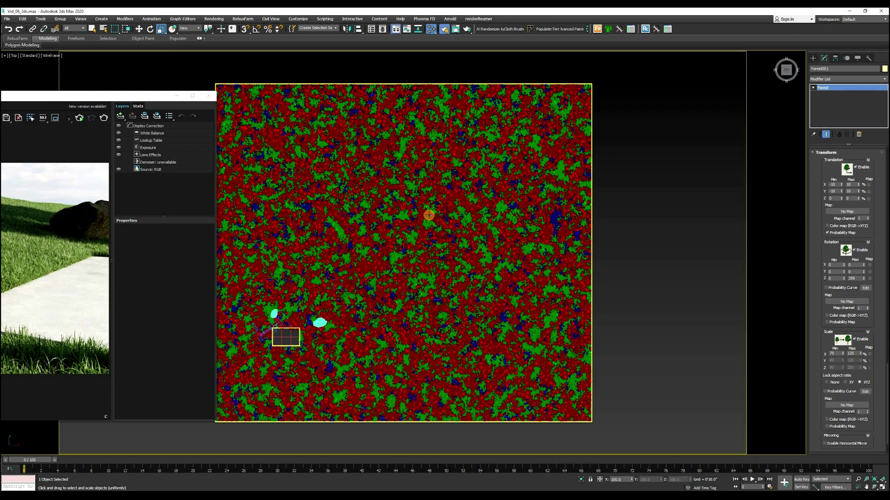
{"action": "middle_click_drag", "start_coordinate": [448, 369], "coordinate": [450, 255]}
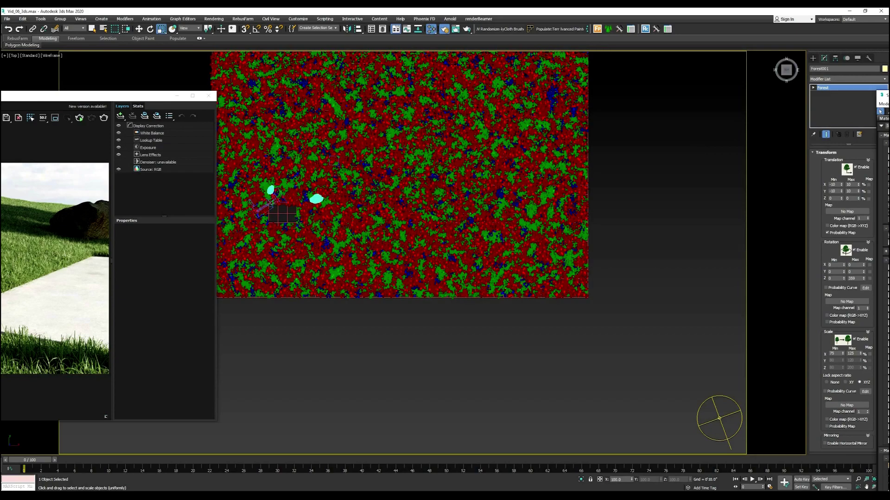
Hide the forest scatter and show the ground plane shaded with edged faces.
{"action": "scroll", "coordinate": [541, 187], "scroll_direction": "up", "scroll_amount": 5}
{"action": "scroll", "coordinate": [512, 184], "scroll_direction": "up", "scroll_amount": 2}
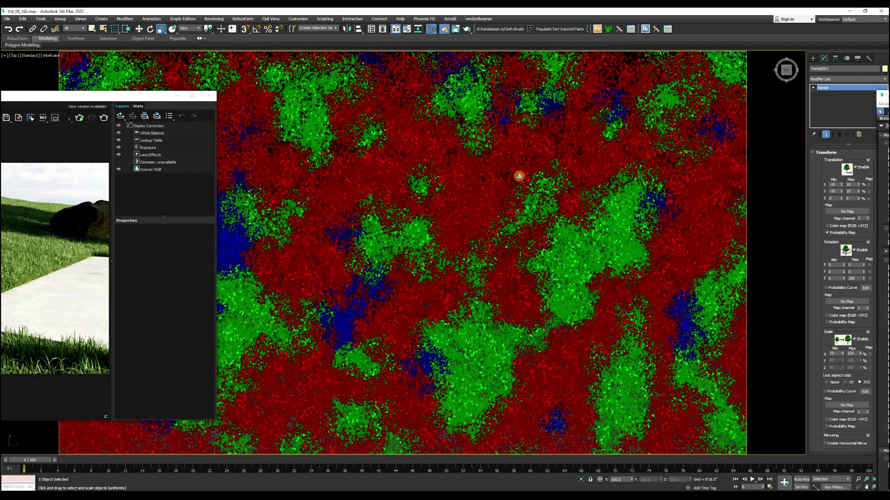
{"action": "right_click", "coordinate": [519, 176]}
{"action": "left_click", "coordinate": [540, 147]}
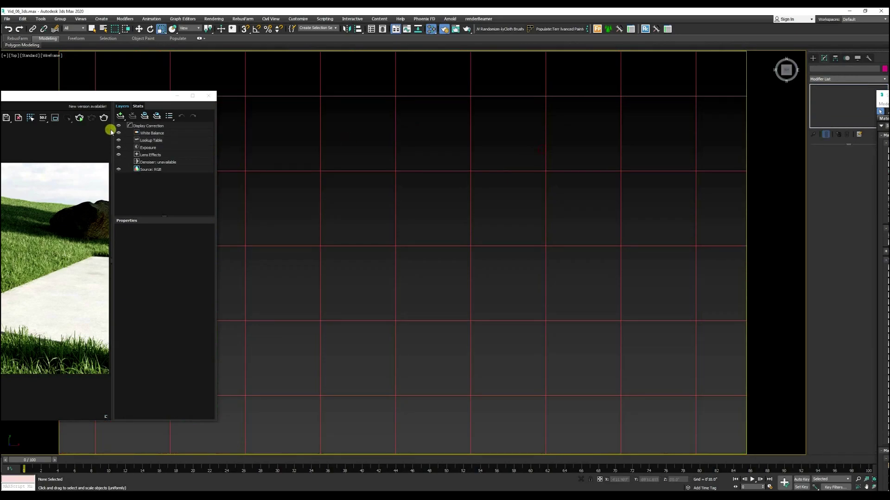
{"action": "key", "text": "F3"}
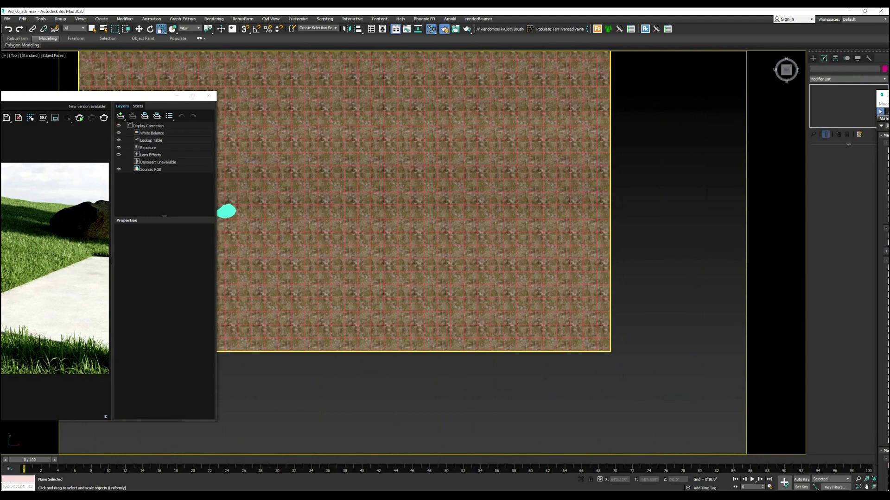
Add a Gradient Ramp map node in the Slate Material Editor with Solid interpolation.
{"action": "key", "text": "m"}
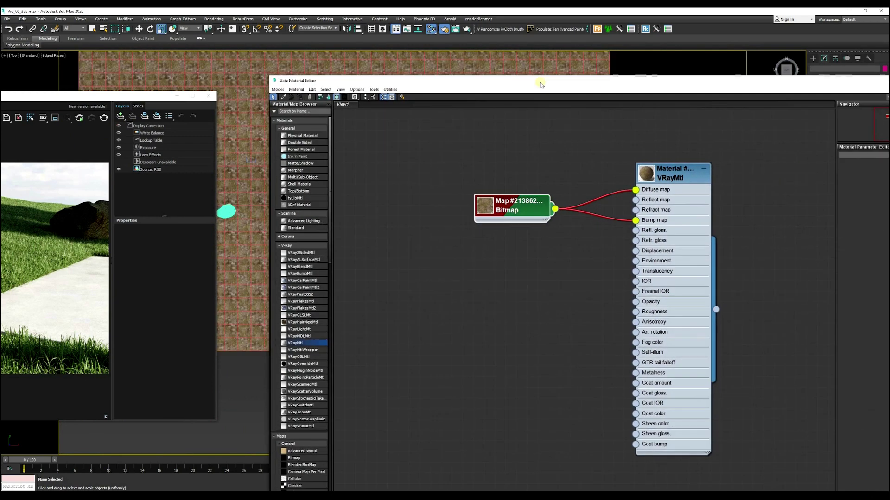
{"action": "left_click", "coordinate": [305, 109]}
{"action": "type", "text": "gradi"}
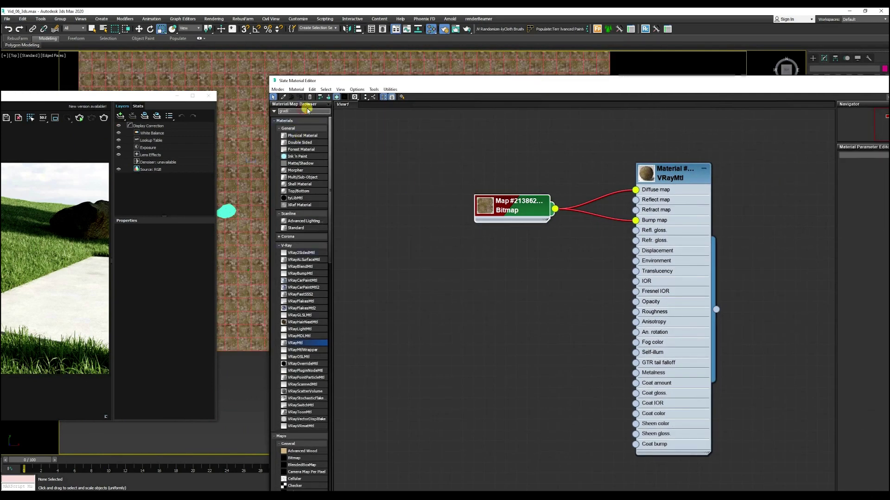
{"action": "type", "text": "ent"}
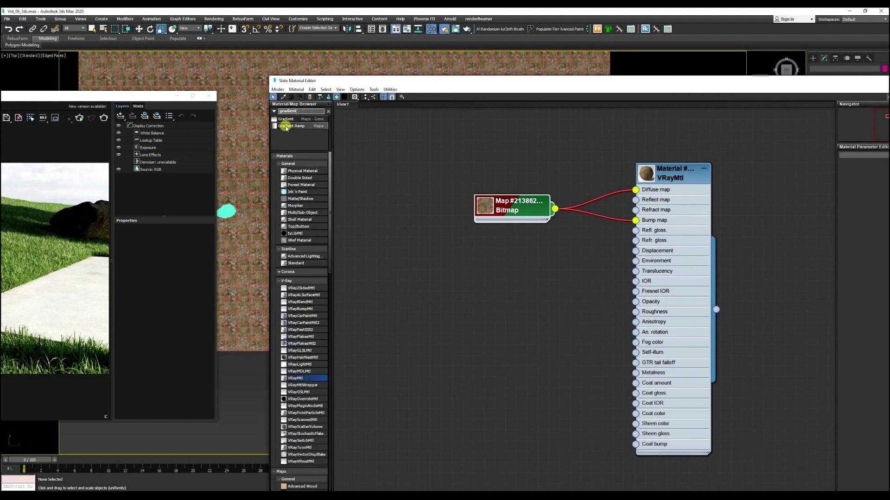
{"action": "left_click_drag", "start_coordinate": [286, 128], "coordinate": [501, 277]}
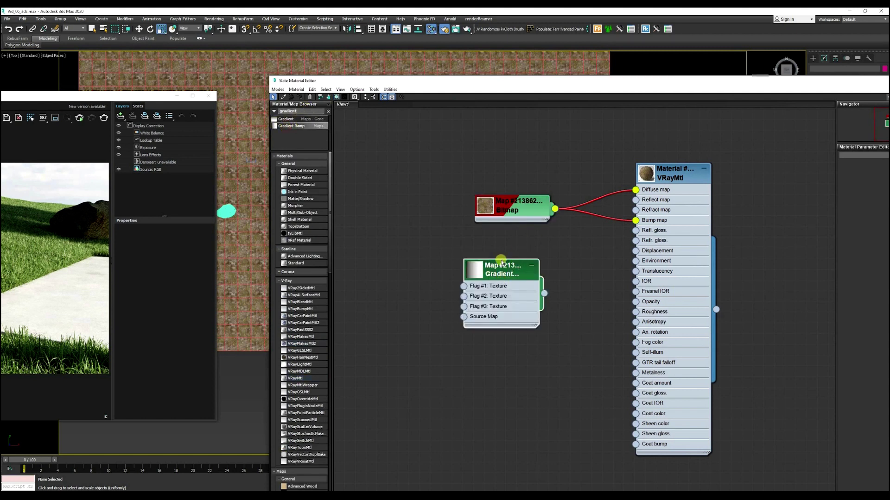
{"action": "double_click", "coordinate": [501, 262]}
{"action": "left_click_drag", "start_coordinate": [721, 85], "coordinate": [568, 79]}
{"action": "left_click", "coordinate": [788, 277]}
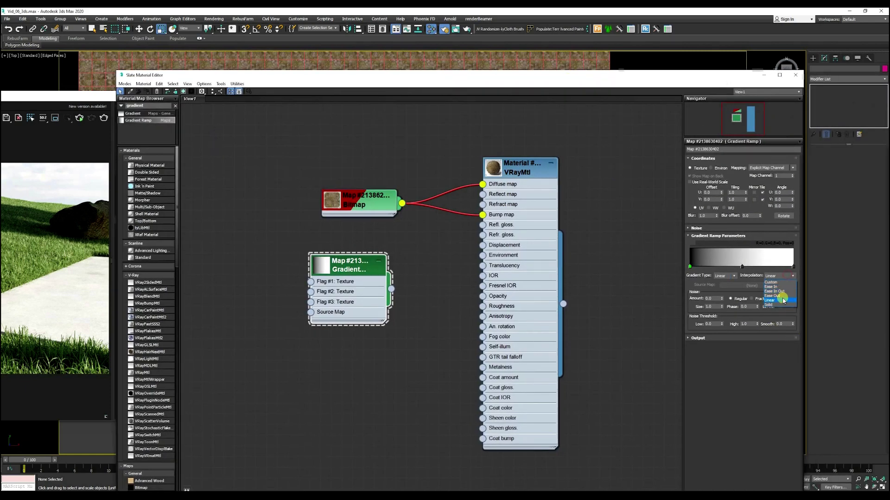
{"action": "left_click", "coordinate": [781, 304]}
Colour the gradient's left flag magenta and its right flag vivid yellow.
{"action": "right_click", "coordinate": [690, 267]}
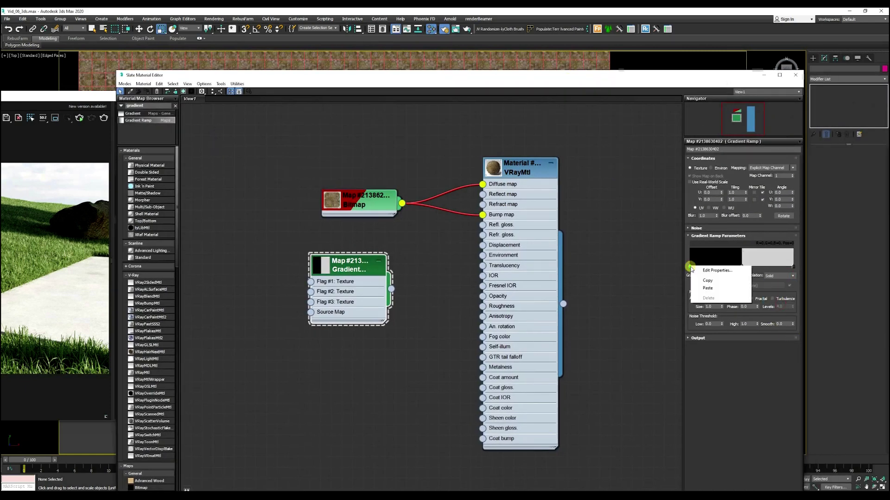
{"action": "left_click", "coordinate": [702, 271]}
{"action": "left_click", "coordinate": [473, 309]}
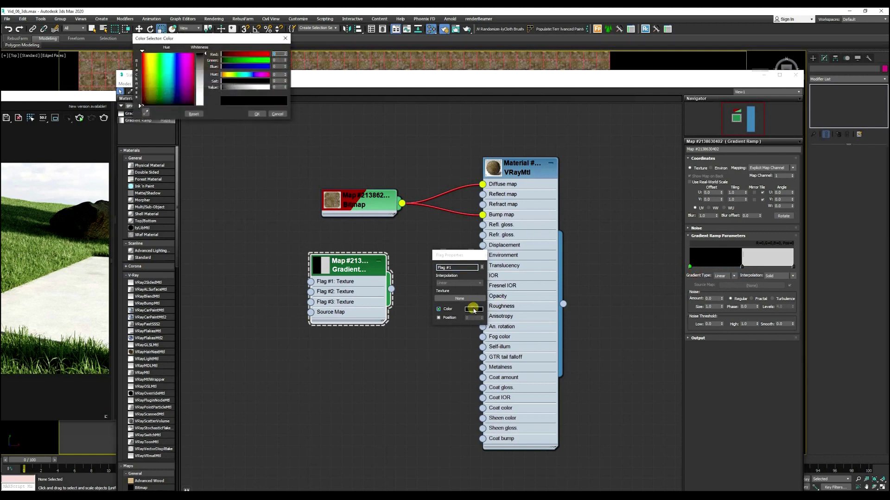
{"action": "left_click", "coordinate": [184, 69]}
{"action": "left_click", "coordinate": [201, 57]}
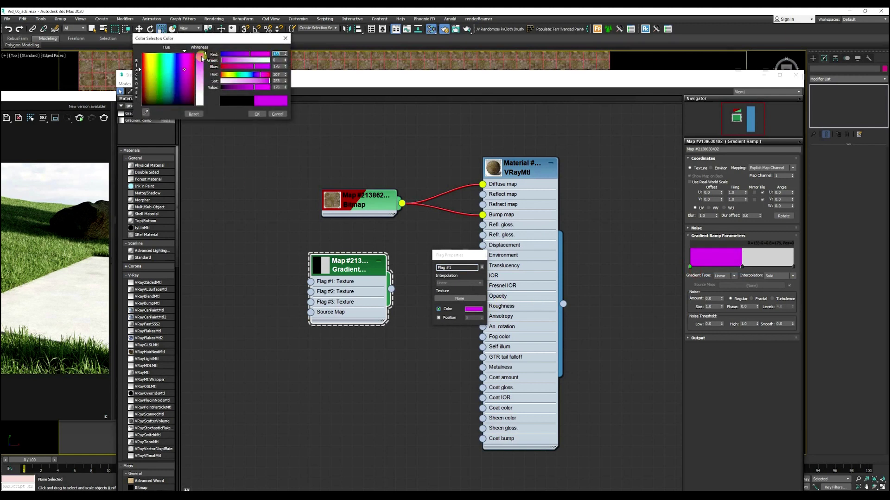
{"action": "left_click", "coordinate": [256, 114]}
{"action": "left_click", "coordinate": [792, 267]}
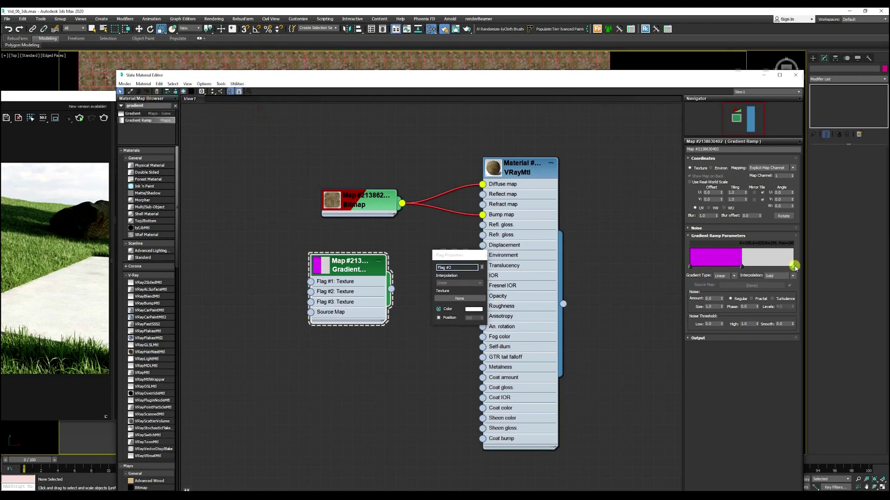
{"action": "right_click", "coordinate": [792, 268]}
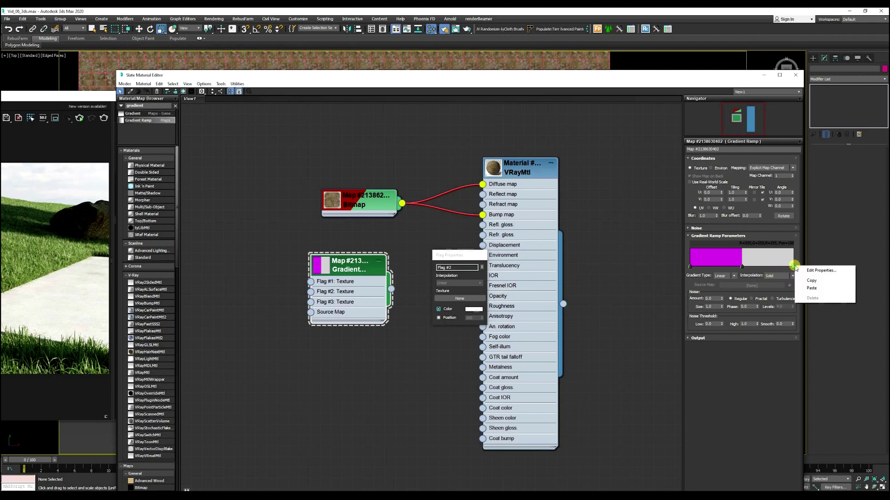
{"action": "left_click", "coordinate": [473, 309]}
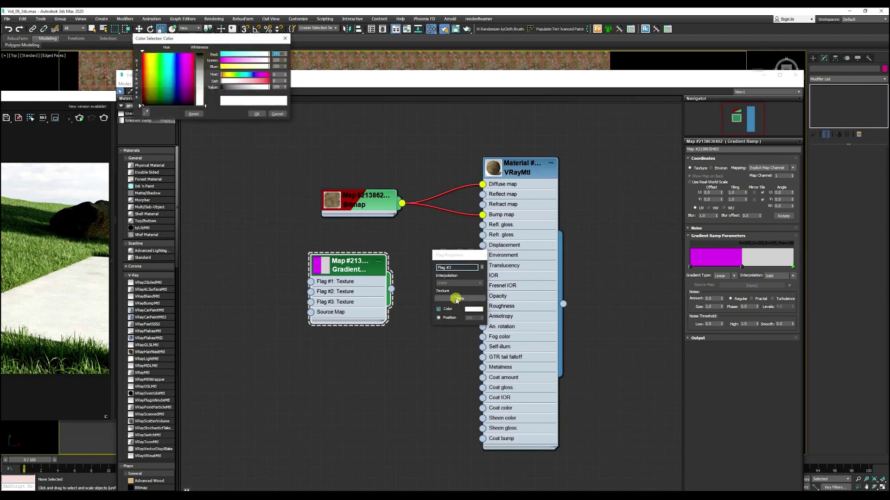
{"action": "left_click", "coordinate": [149, 63]}
{"action": "left_click_drag", "start_coordinate": [206, 104], "coordinate": [206, 55]}
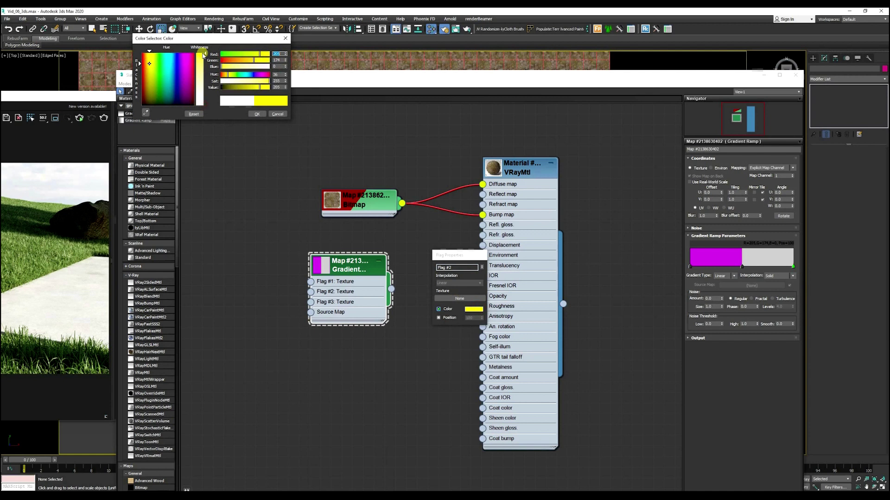
{"action": "left_click", "coordinate": [256, 114]}
Make the middle flag yellow and connect the gradient to the VRayMtl's Displacement input.
{"action": "right_click", "coordinate": [741, 266]}
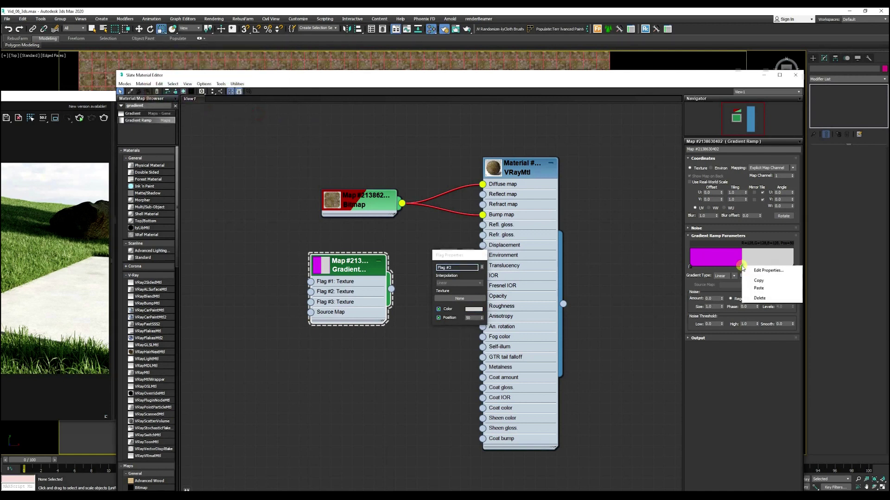
{"action": "left_click", "coordinate": [760, 269]}
{"action": "left_click", "coordinate": [473, 309]}
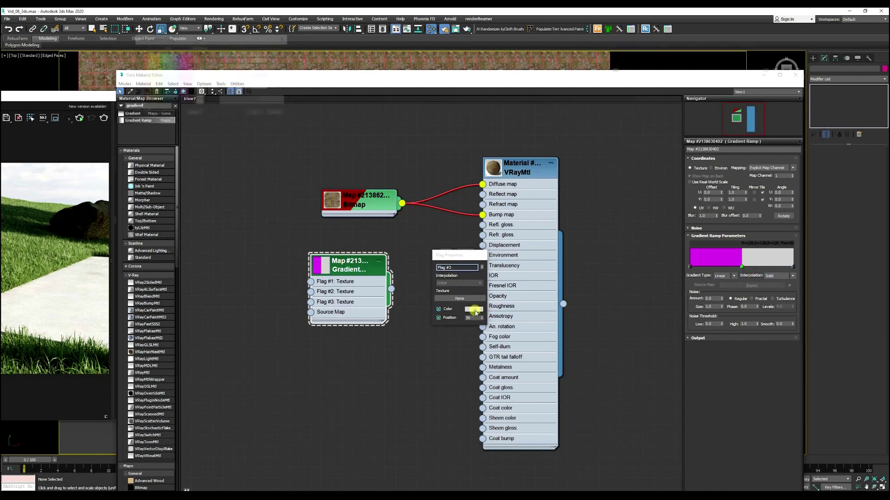
{"action": "left_click", "coordinate": [148, 57]}
{"action": "left_click_drag", "start_coordinate": [205, 80], "coordinate": [205, 55]}
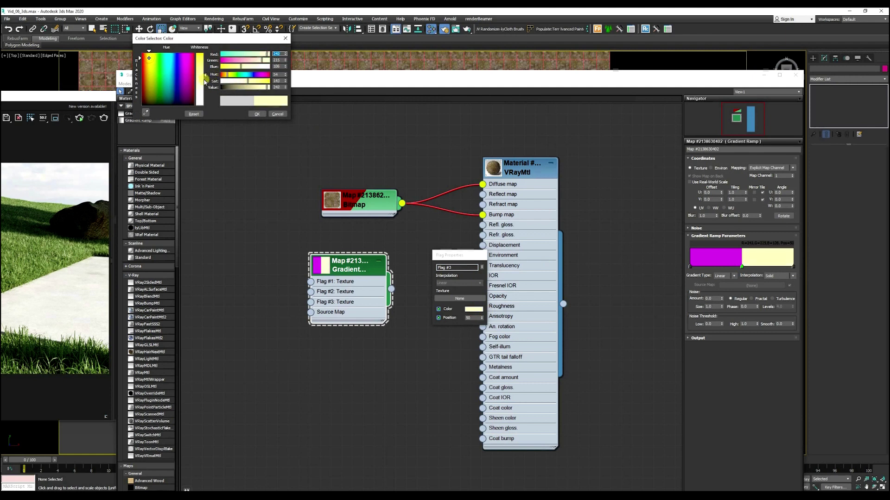
{"action": "left_click", "coordinate": [252, 113]}
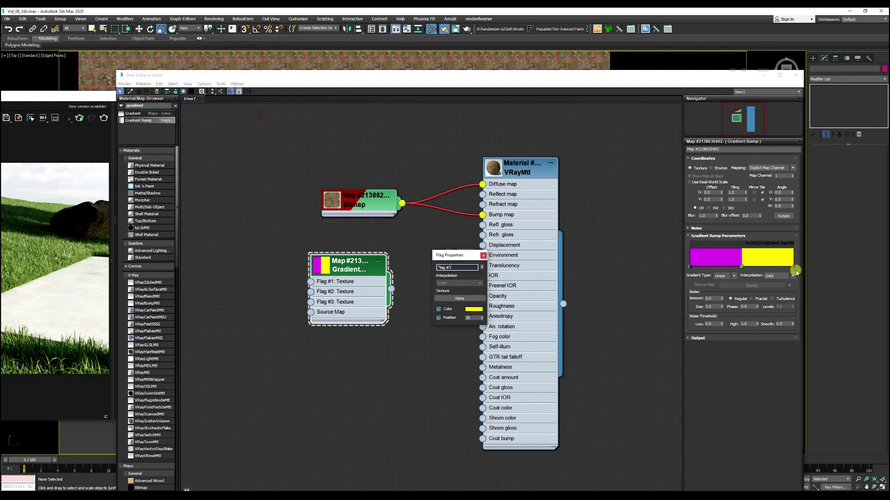
{"action": "left_click", "coordinate": [483, 256]}
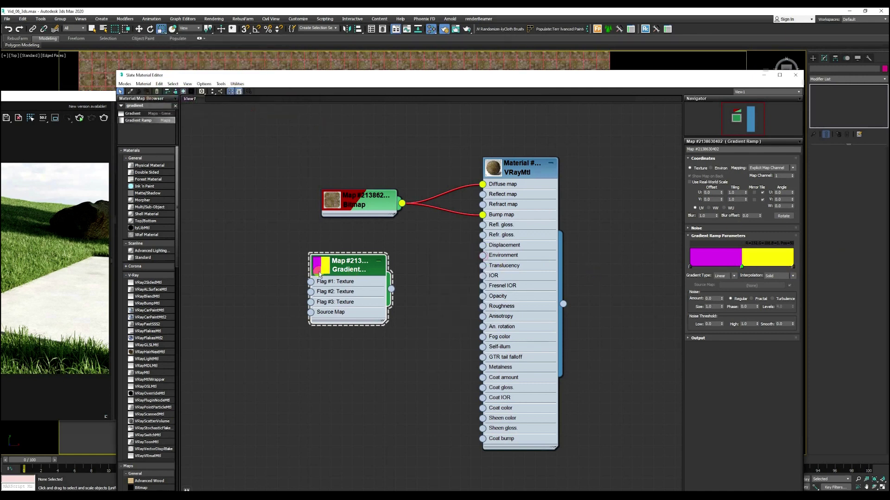
{"action": "left_click_drag", "start_coordinate": [386, 290], "coordinate": [482, 245]}
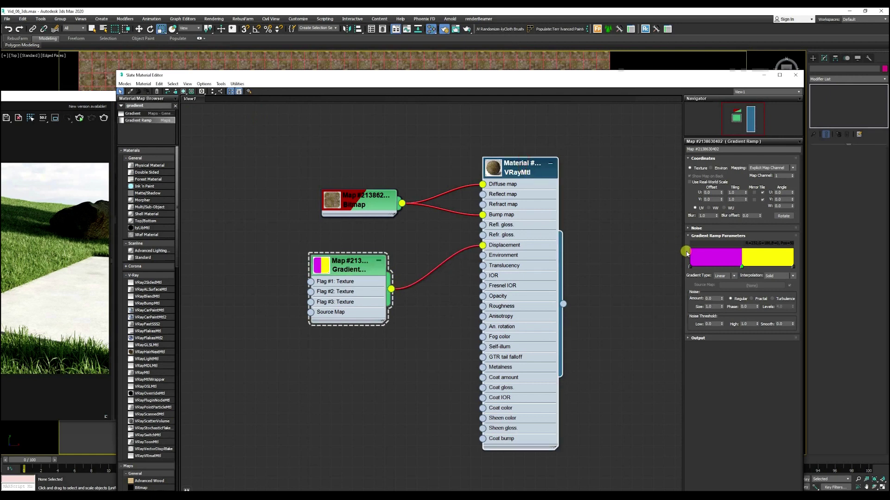
Expand the VRayMtl's map slots and show the Gradient Ramp shaded in the viewport.
{"action": "double_click", "coordinate": [520, 173]}
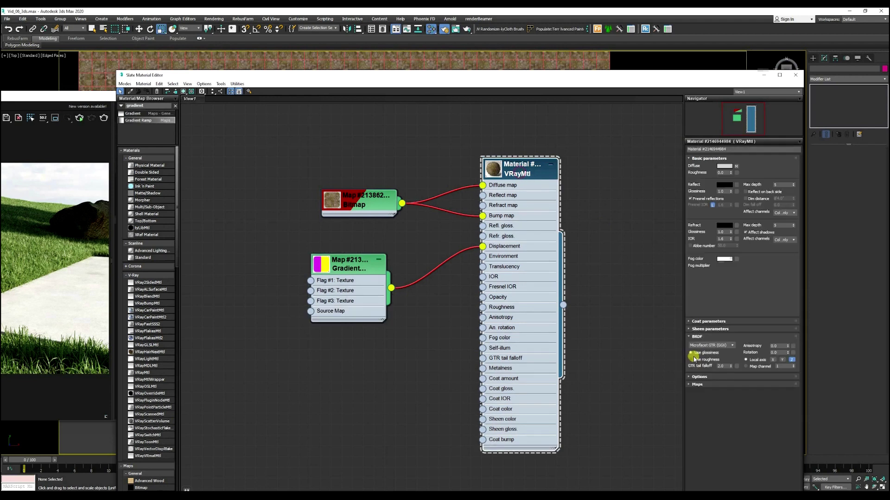
{"action": "left_click", "coordinate": [696, 385]}
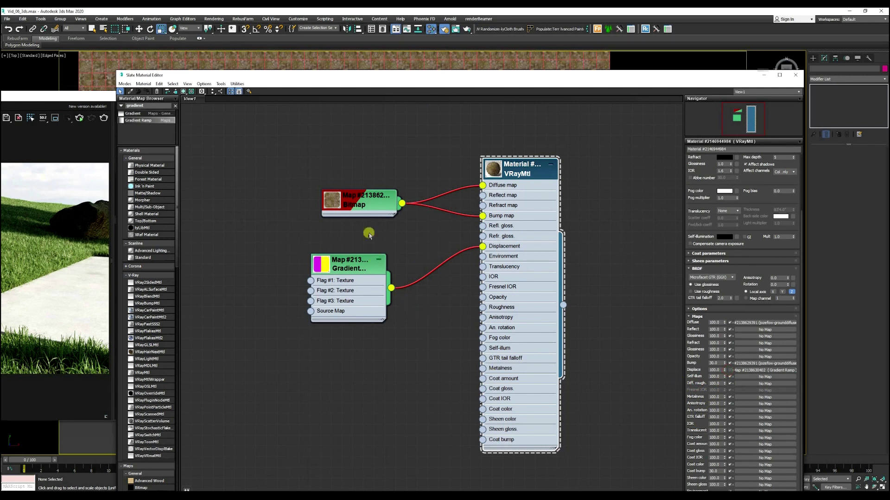
{"action": "right_click", "coordinate": [347, 265]}
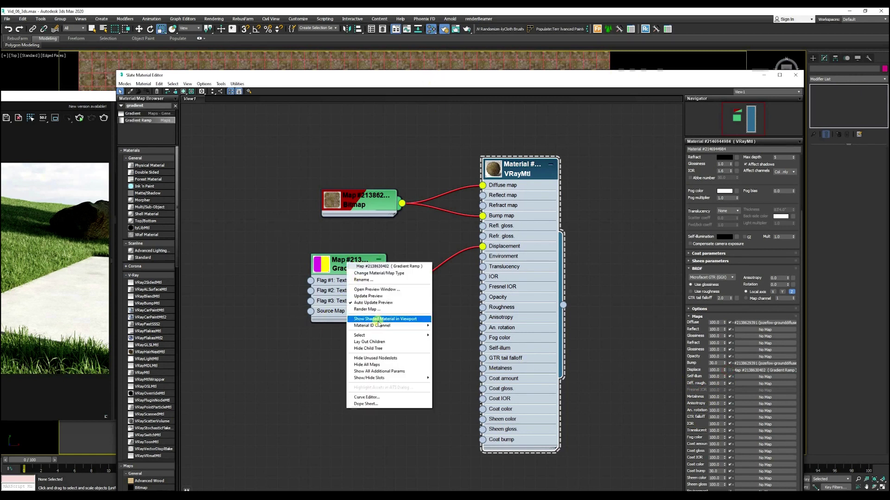
{"action": "left_click", "coordinate": [379, 319]}
{"action": "left_click_drag", "start_coordinate": [359, 75], "coordinate": [889, 87]}
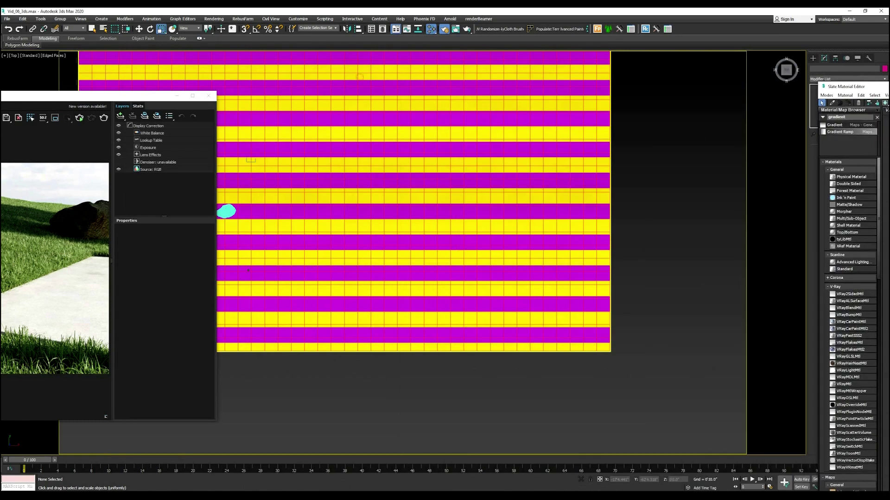
{"action": "scroll", "coordinate": [486, 279], "scroll_direction": "down", "scroll_amount": 3}
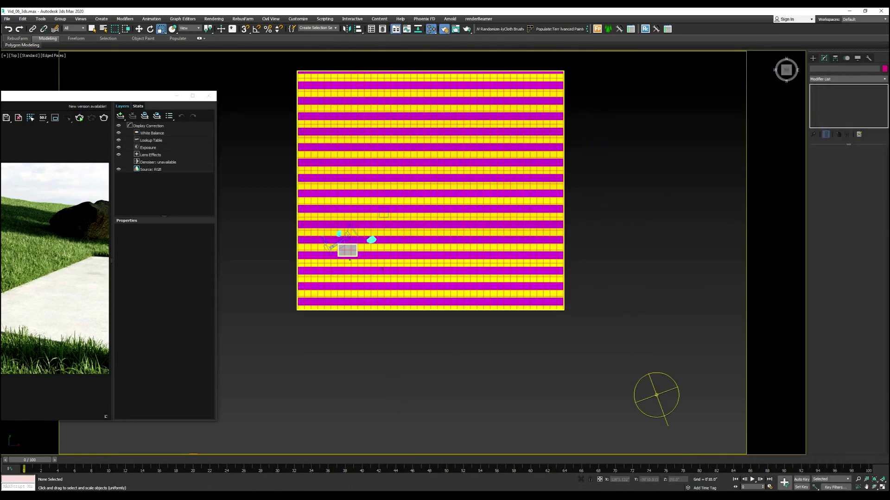
{"action": "key", "text": "m"}
Drag the Gradient Ramp's yellow flag right to thin the yellow stripes, then close the editor.
{"action": "left_click", "coordinate": [421, 173]}
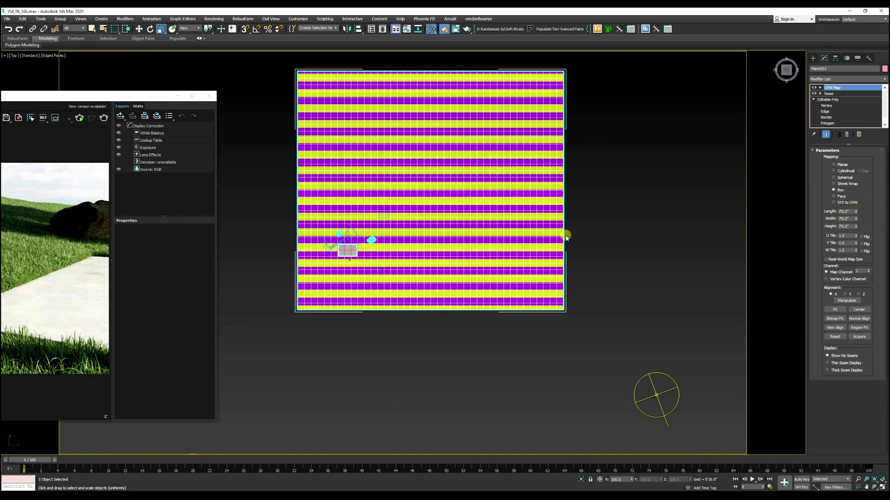
{"action": "scroll", "coordinate": [269, 241], "scroll_direction": "up", "scroll_amount": 5}
{"action": "scroll", "coordinate": [270, 241], "scroll_direction": "down", "scroll_amount": 2}
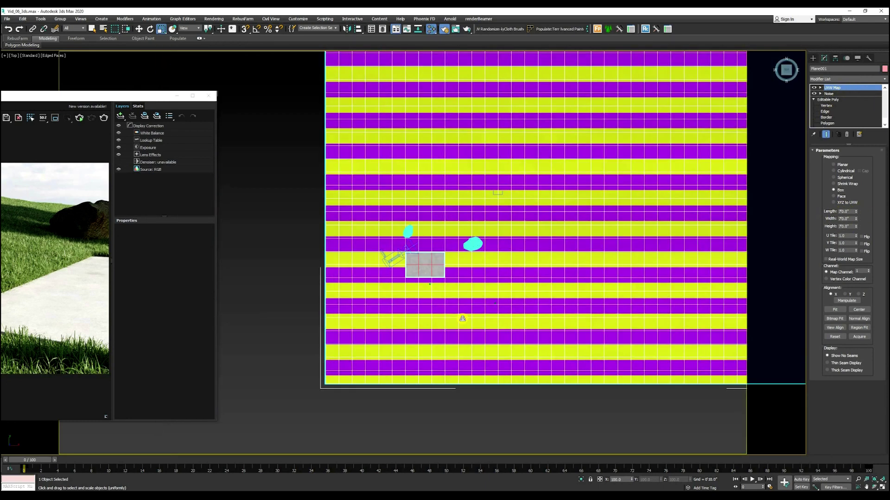
{"action": "middle_click_drag", "start_coordinate": [492, 284], "coordinate": [420, 282]}
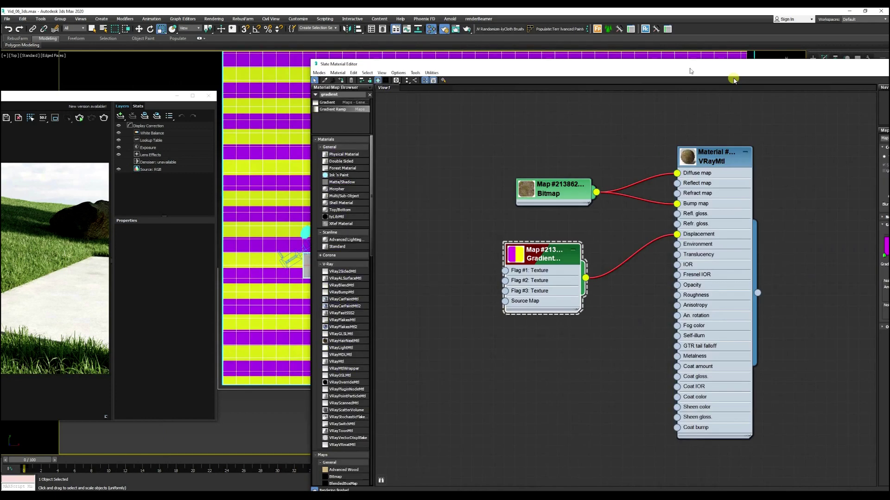
{"action": "left_click_drag", "start_coordinate": [734, 79], "coordinate": [400, 154]}
{"action": "mouse_move", "coordinate": [615, 342]}
{"action": "left_mouse_down"}
{"action": "mouse_move", "coordinate": [633, 343]}
{"action": "mouse_move", "coordinate": [569, 343]}
{"action": "mouse_move", "coordinate": [622, 347]}
{"action": "mouse_move", "coordinate": [614, 346]}
{"action": "left_mouse_up"}
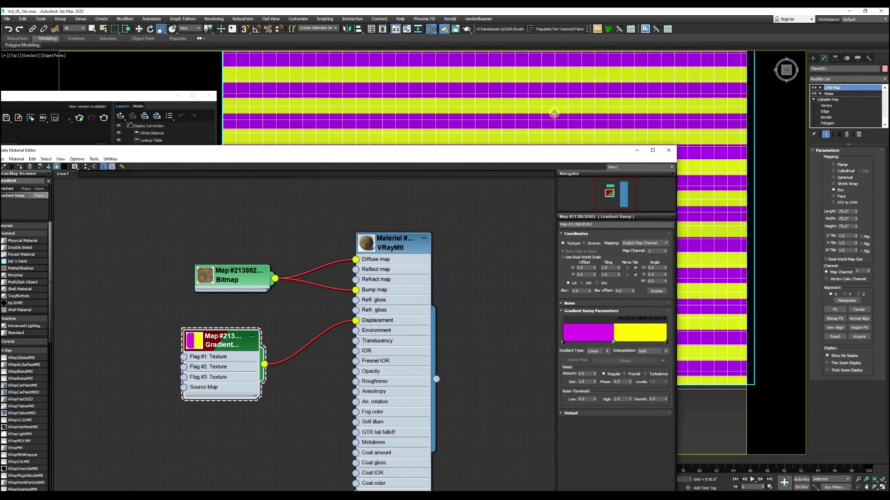
{"action": "left_click_drag", "start_coordinate": [510, 154], "coordinate": [535, 155]}
{"action": "key", "text": "m"}
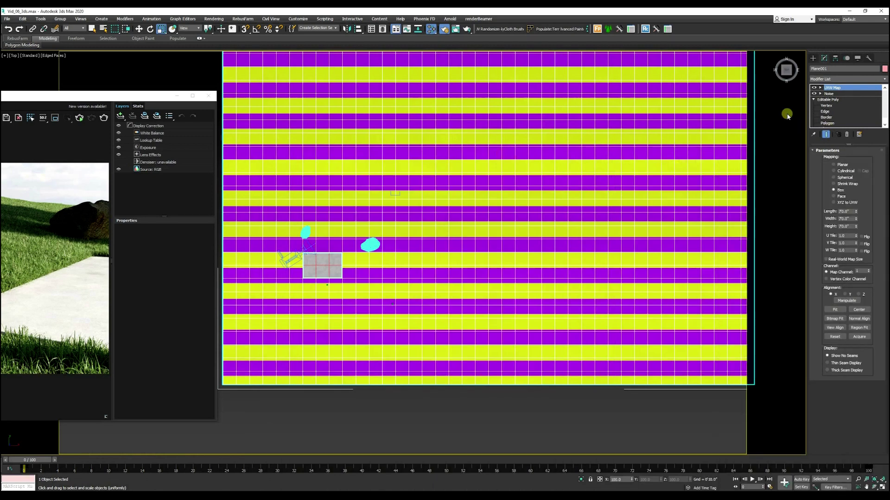
Unhide all objects and select the Forest001 lawn scatter in wireframe view.
{"action": "right_click", "coordinate": [397, 185]}
{"action": "left_click", "coordinate": [433, 152]}
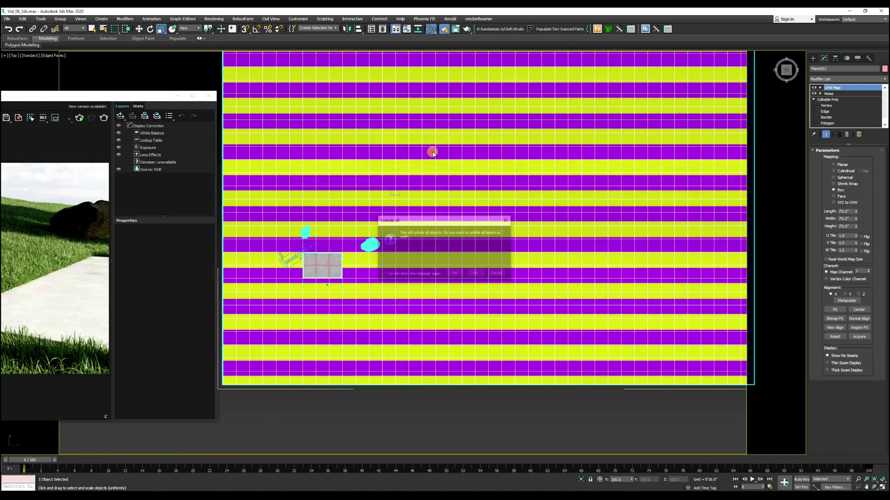
{"action": "left_click", "coordinate": [476, 273]}
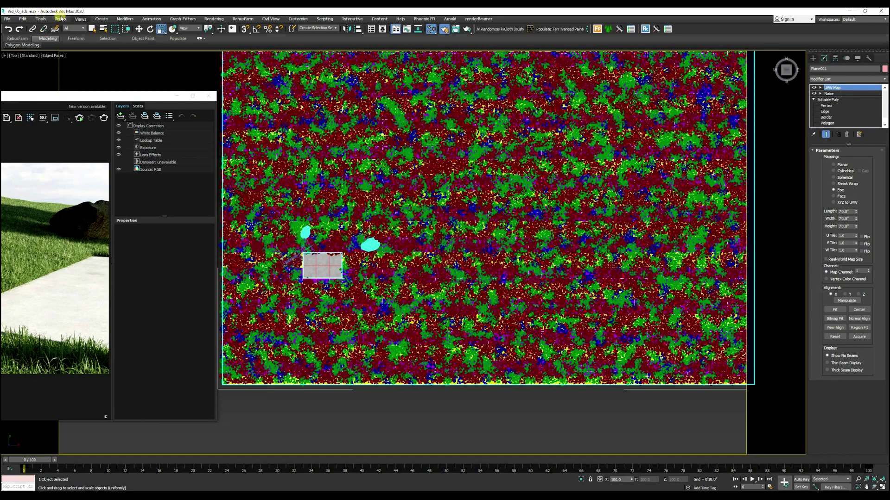
{"action": "left_click", "coordinate": [91, 29]}
{"action": "key", "text": "F3"}
{"action": "scroll", "coordinate": [492, 207], "scroll_direction": "up", "scroll_amount": 5}
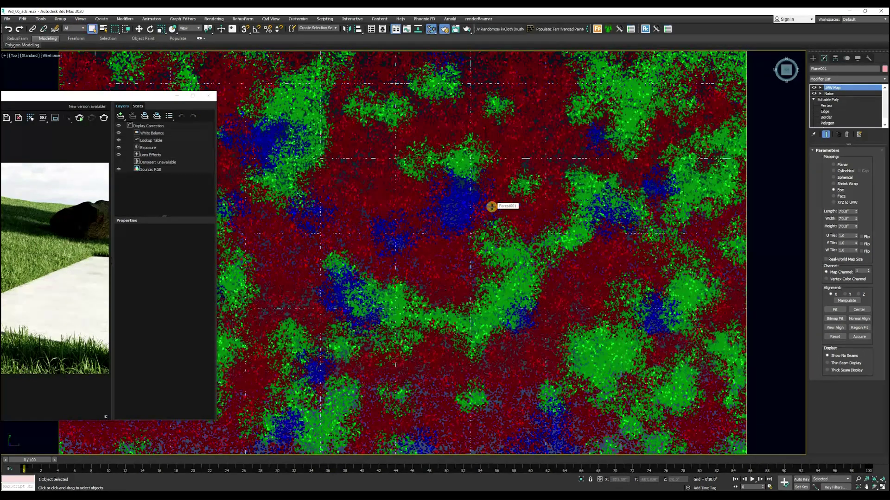
{"action": "left_click", "coordinate": [491, 207]}
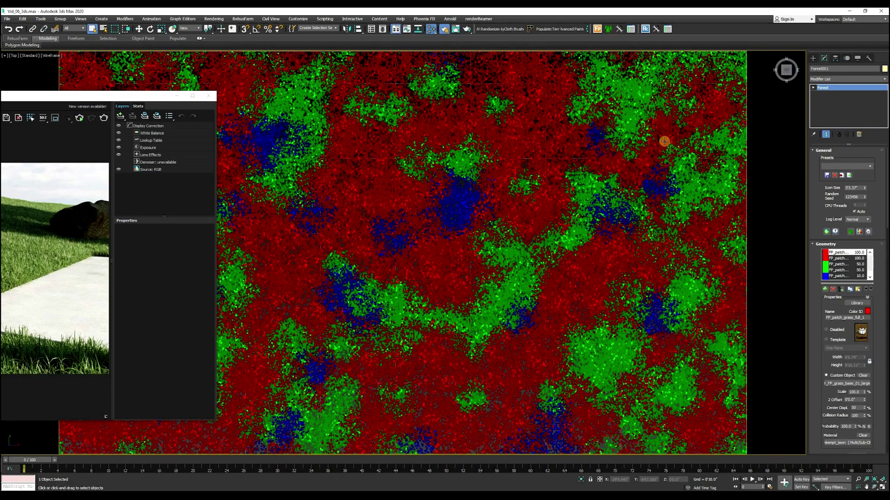
{"action": "scroll", "coordinate": [399, 206], "scroll_direction": "down", "scroll_amount": 5}
{"action": "middle_click_drag", "start_coordinate": [369, 329], "coordinate": [460, 223]}
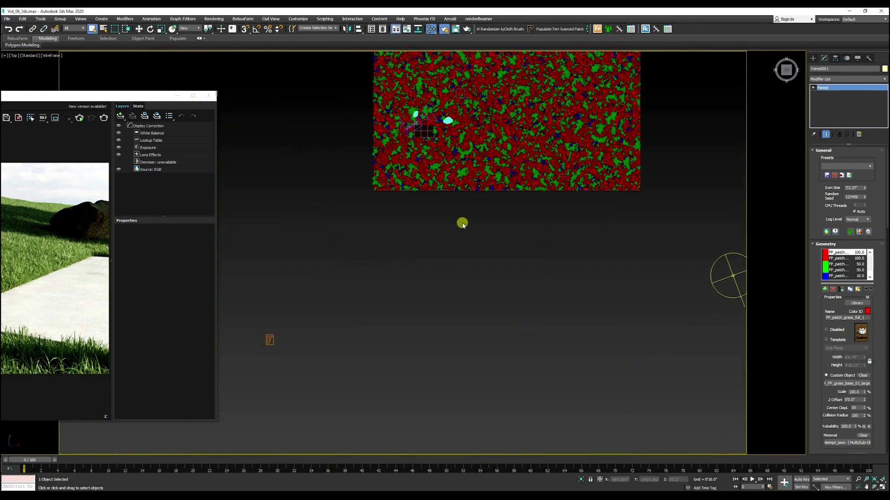
{"action": "left_click_drag", "start_coordinate": [812, 220], "coordinate": [819, 134]}
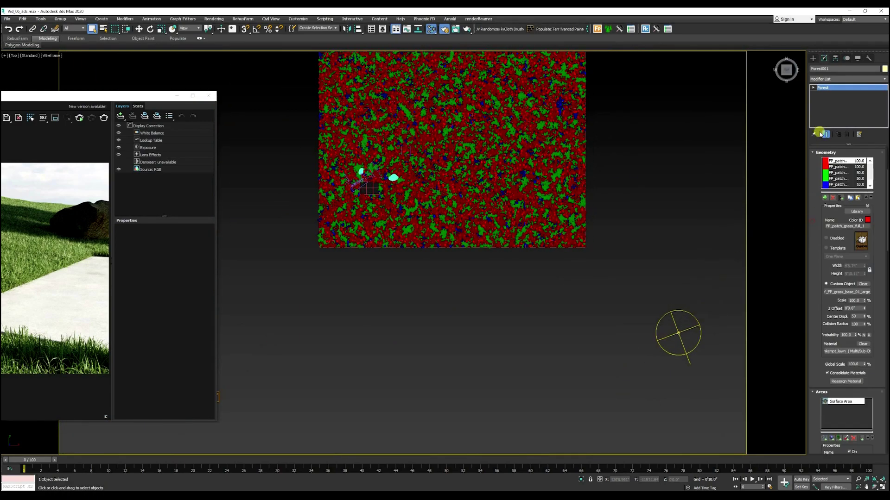
Delete the blue sparse-grass FP_patch items from Forest001's geometry list.
{"action": "left_click", "coordinate": [842, 162]}
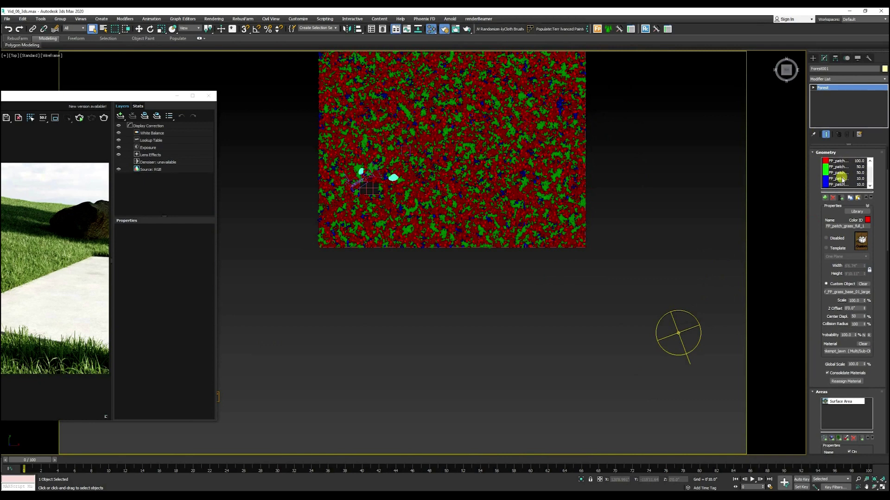
{"action": "left_click", "coordinate": [842, 178]}
{"action": "left_click", "coordinate": [841, 198]}
{"action": "left_click", "coordinate": [834, 199]}
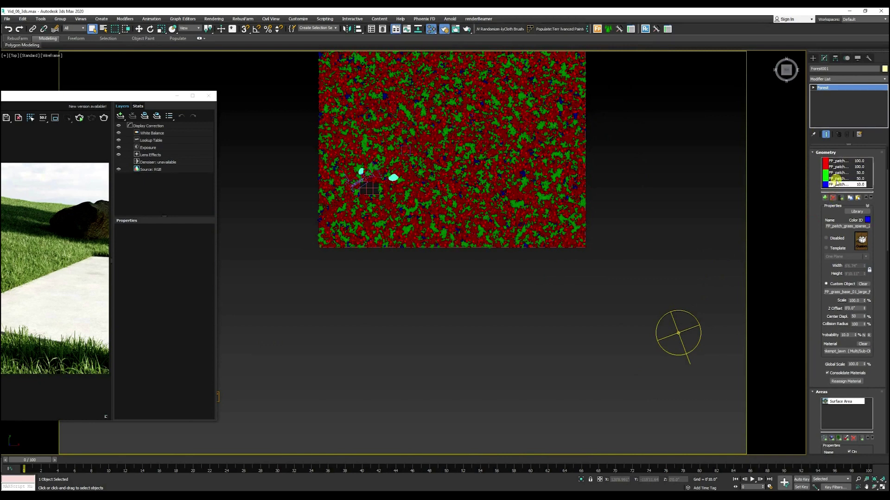
{"action": "left_click", "coordinate": [835, 199]}
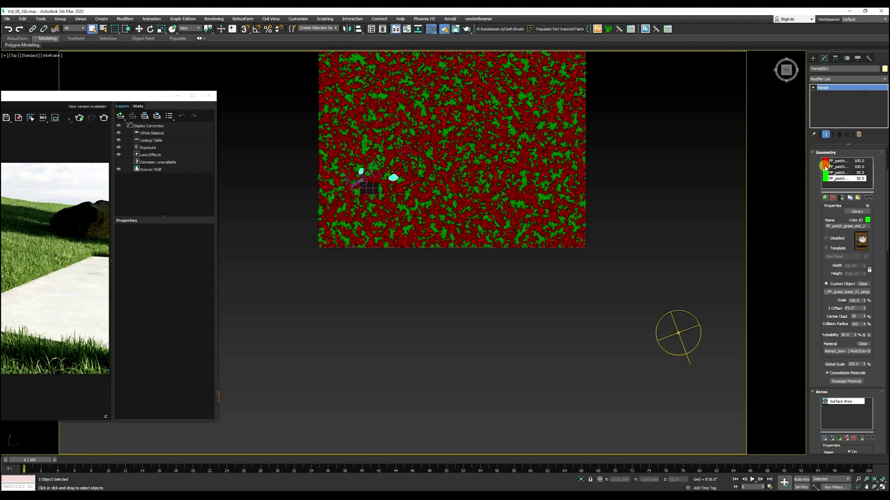
Set the second full-grass patch item's Color ID to green, sampled from a green patch swatch.
{"action": "left_click", "coordinate": [839, 167]}
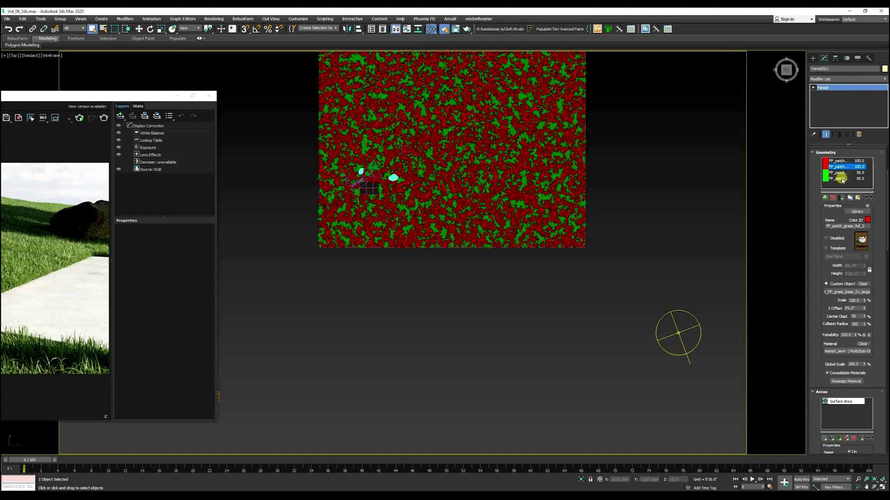
{"action": "left_click", "coordinate": [867, 221]}
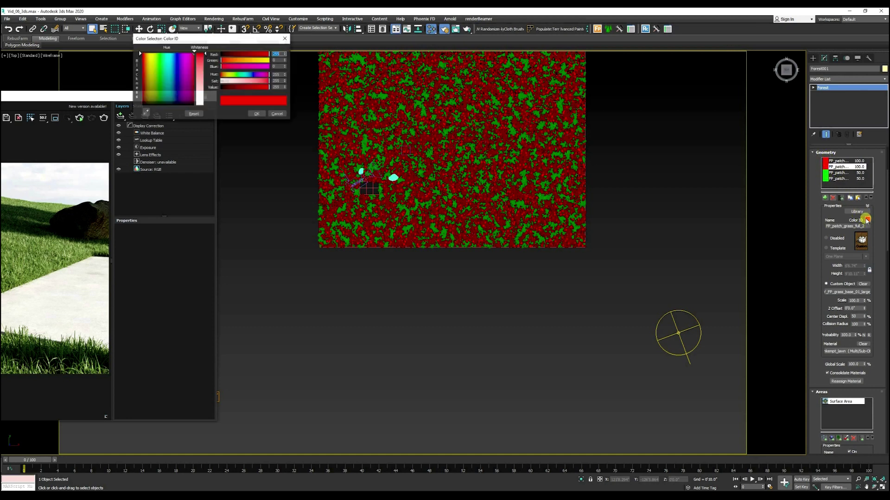
{"action": "left_click", "coordinate": [145, 113]}
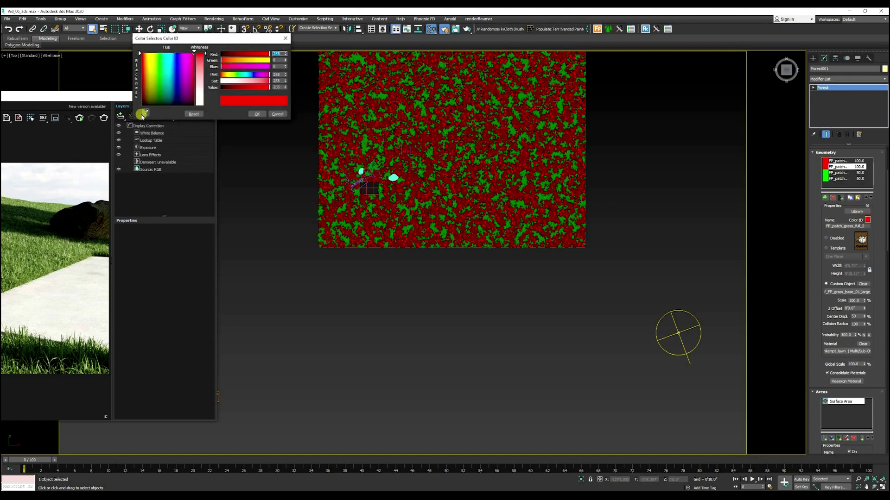
{"action": "left_click", "coordinate": [825, 172]}
{"action": "left_click", "coordinate": [256, 114]}
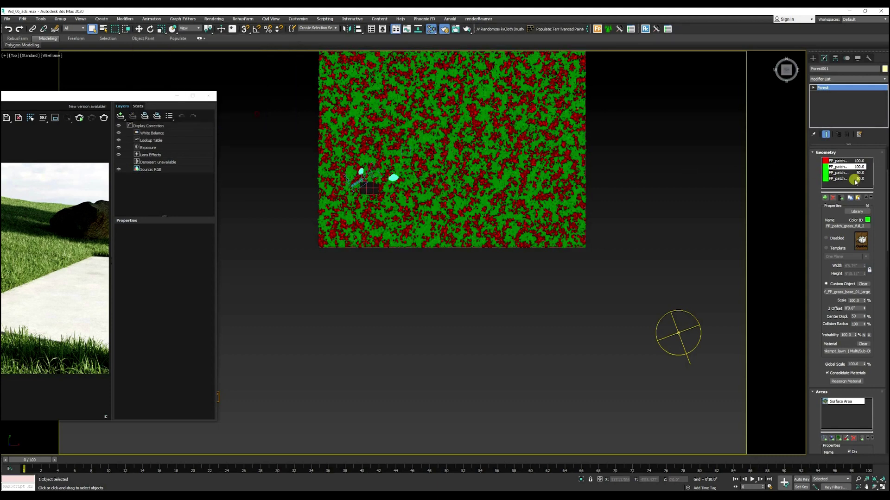
Recolour the first full-grass patch item's Color ID green and review the remaining patch items.
{"action": "left_click", "coordinate": [824, 161]}
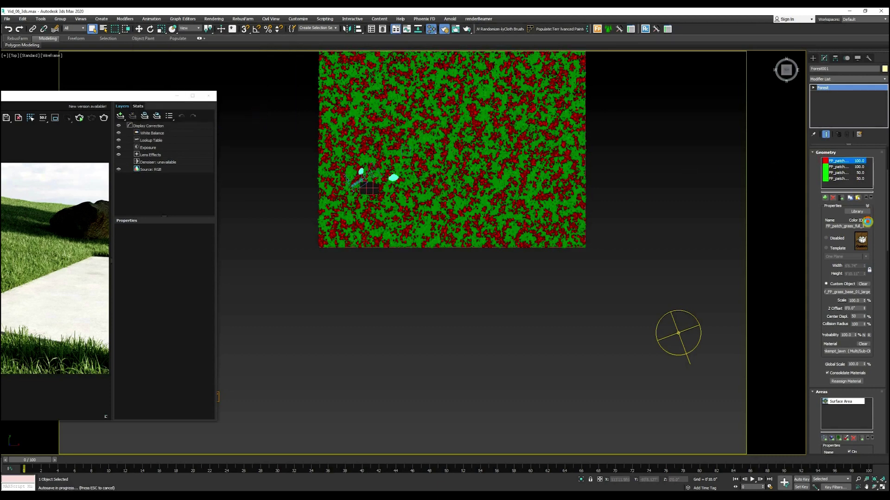
{"action": "left_click", "coordinate": [868, 222]}
{"action": "left_click", "coordinate": [144, 114]}
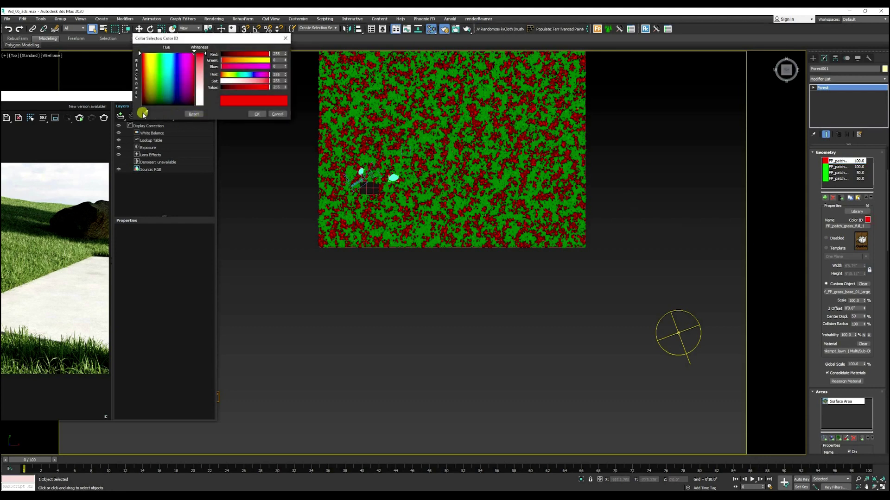
{"action": "left_click", "coordinate": [825, 167]}
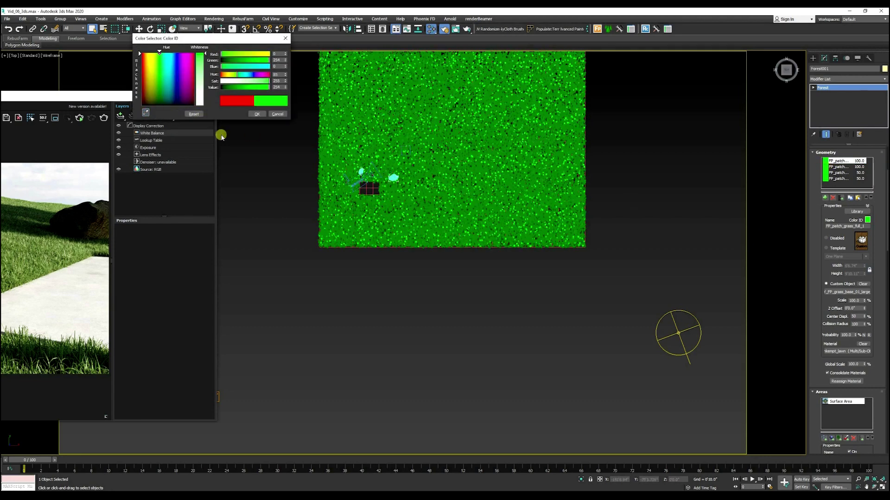
{"action": "left_click", "coordinate": [255, 114]}
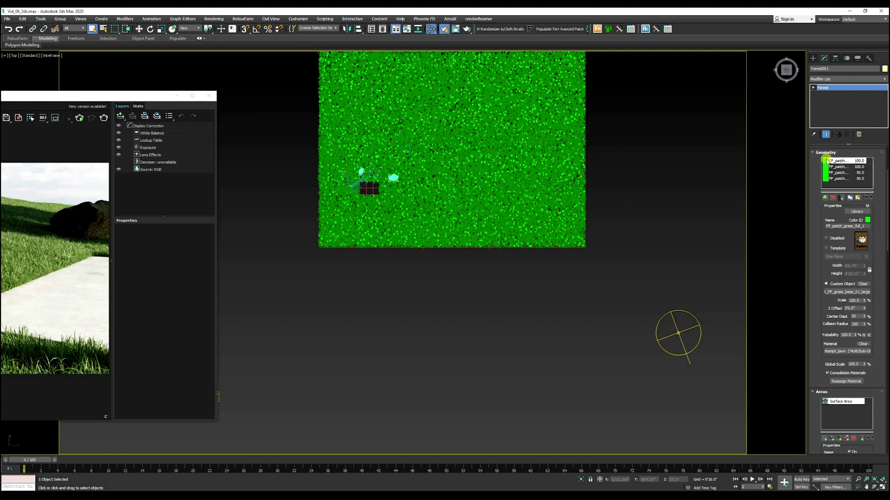
{"action": "left_click", "coordinate": [827, 172]}
{"action": "left_click", "coordinate": [825, 179]}
Add a new geometry item using the left grass plant as its custom object.
{"action": "left_click", "coordinate": [823, 200]}
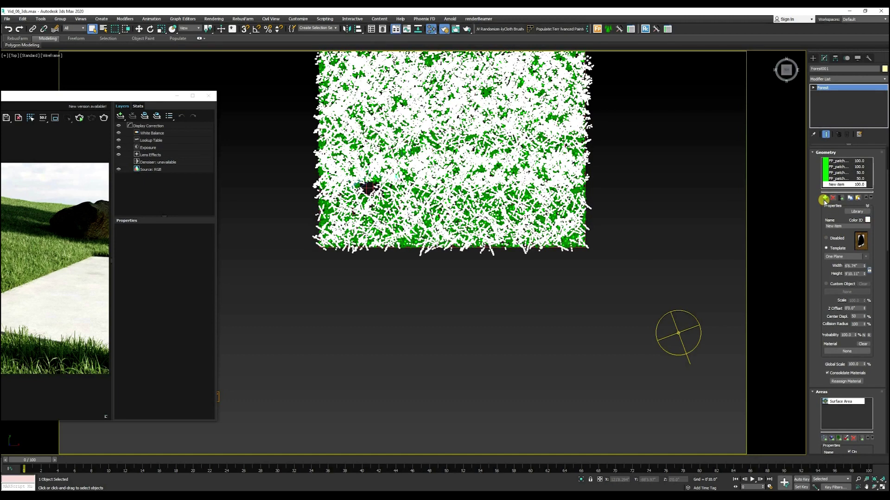
{"action": "scroll", "coordinate": [585, 171], "scroll_direction": "down", "scroll_amount": 8}
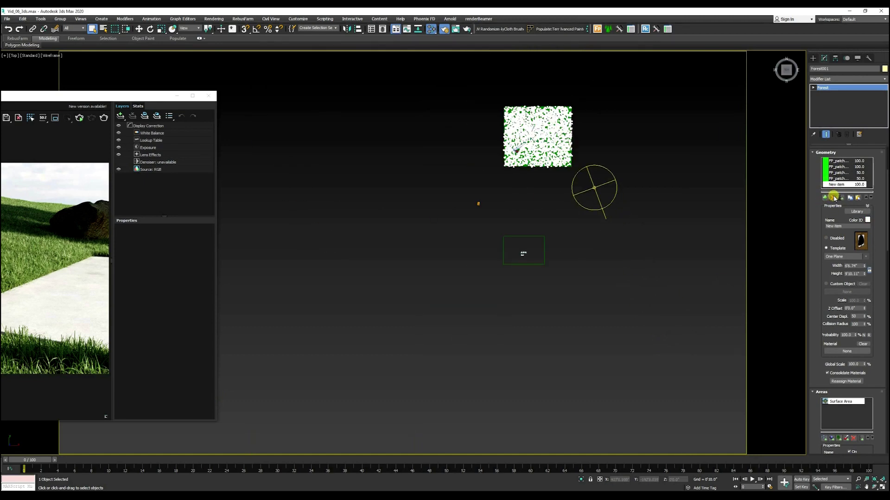
{"action": "scroll", "coordinate": [521, 257], "scroll_direction": "up", "scroll_amount": 10}
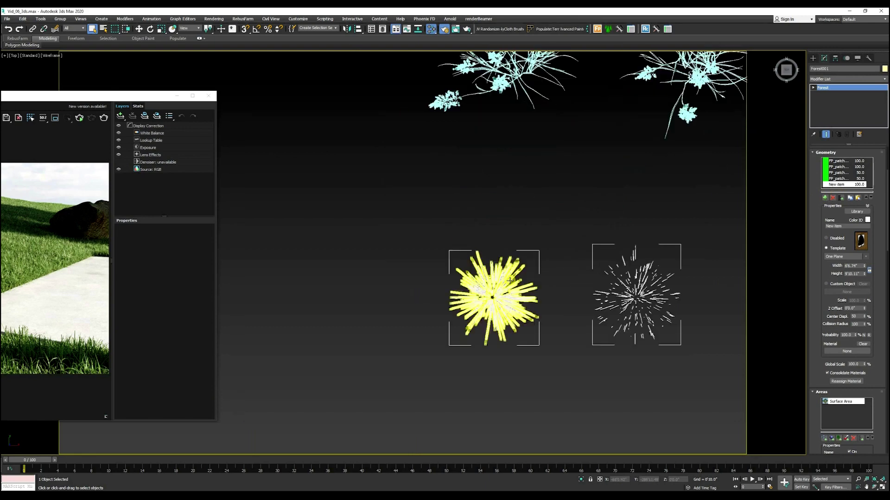
{"action": "middle_click_drag", "start_coordinate": [490, 300], "coordinate": [418, 290]}
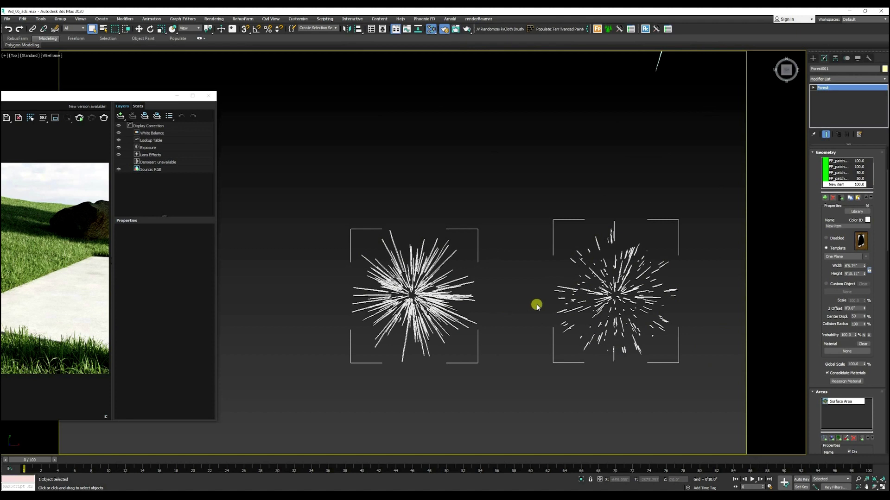
{"action": "left_click", "coordinate": [826, 284]}
{"action": "left_click", "coordinate": [846, 292]}
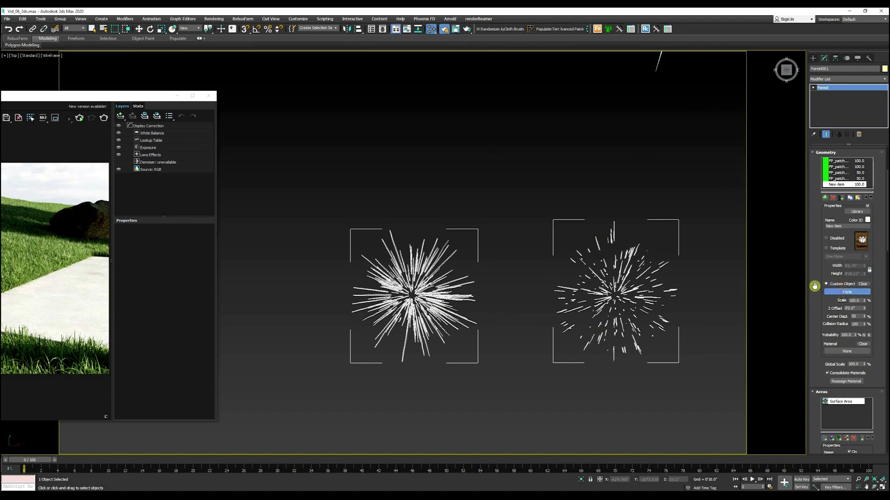
{"action": "left_click", "coordinate": [412, 295]}
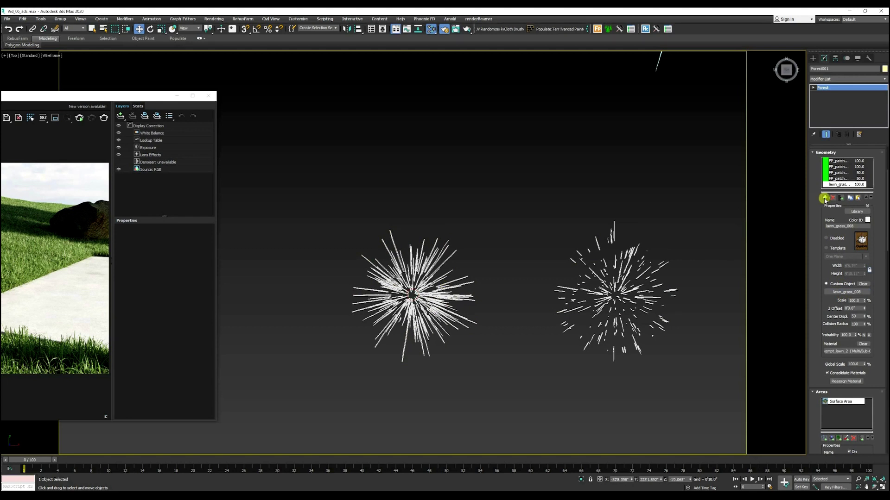
Add a second custom-object item using the right grass plant.
{"action": "left_click", "coordinate": [826, 248]}
{"action": "left_click", "coordinate": [826, 284]}
{"action": "left_click", "coordinate": [841, 292]}
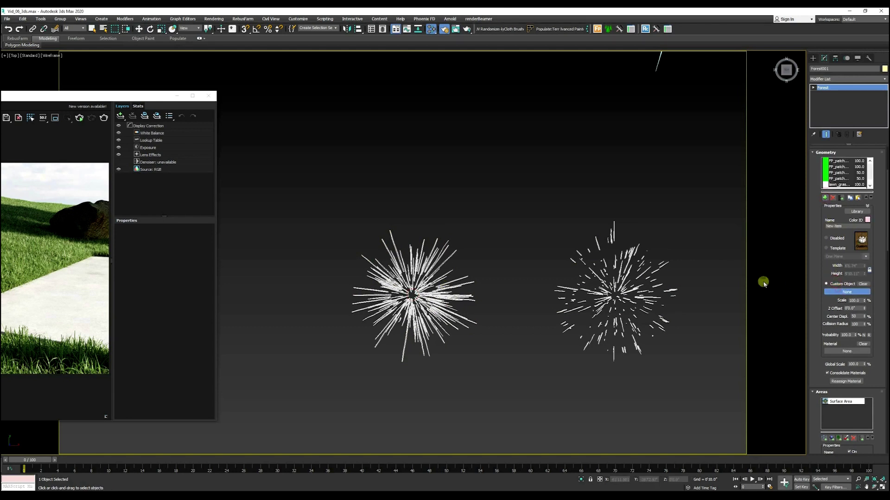
{"action": "left_click", "coordinate": [622, 283]}
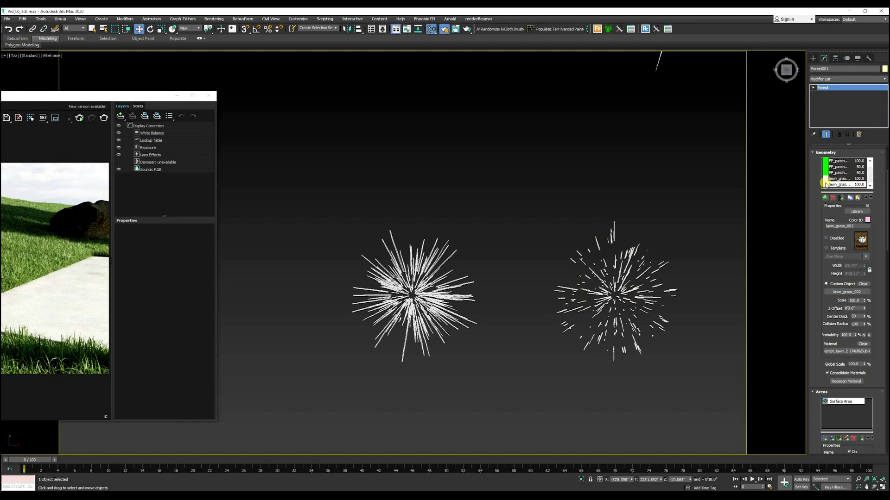
Change the lawn_grass_002 item's Color ID to white, sampled from the geometry list.
{"action": "left_click", "coordinate": [866, 221]}
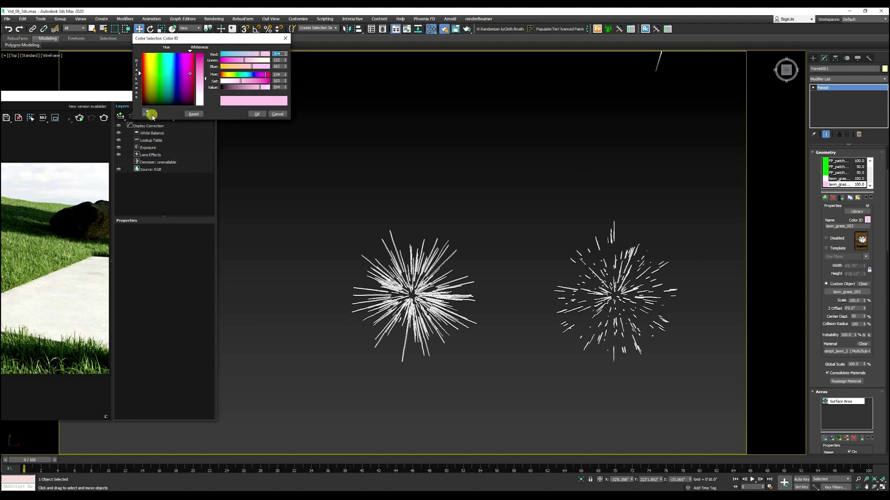
{"action": "left_click", "coordinate": [149, 112]}
{"action": "left_click", "coordinate": [828, 177]}
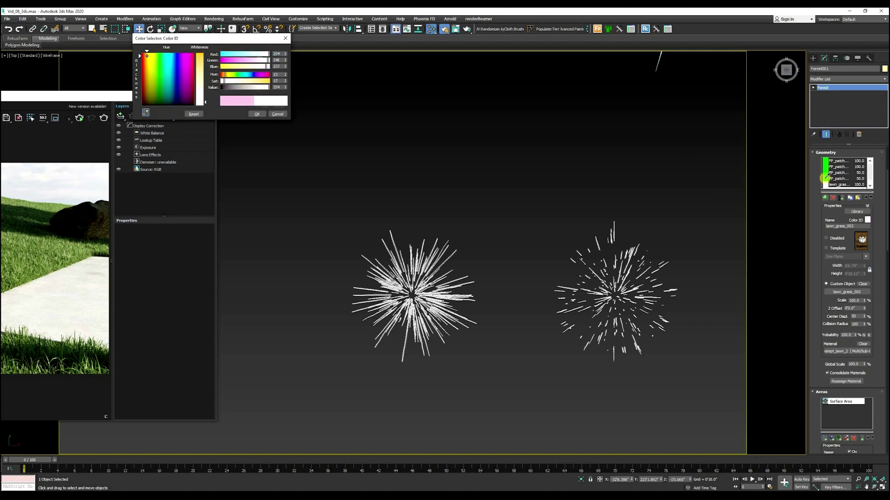
{"action": "left_click", "coordinate": [257, 114]}
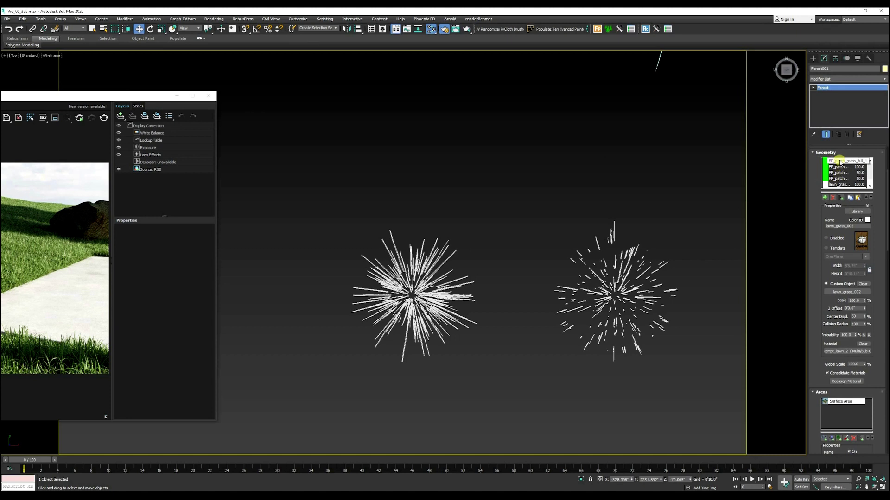
{"action": "scroll", "coordinate": [837, 179], "scroll_direction": "down", "scroll_amount": 1}
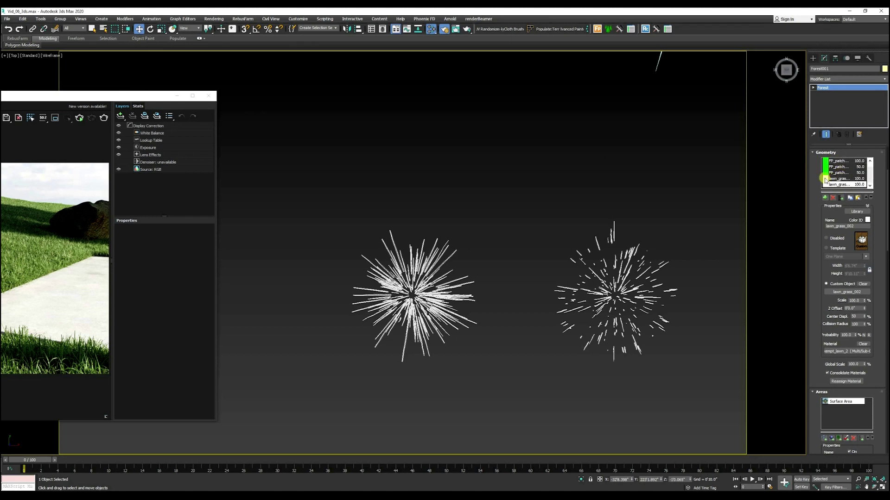
{"action": "scroll", "coordinate": [516, 248], "scroll_direction": "down", "scroll_amount": 10}
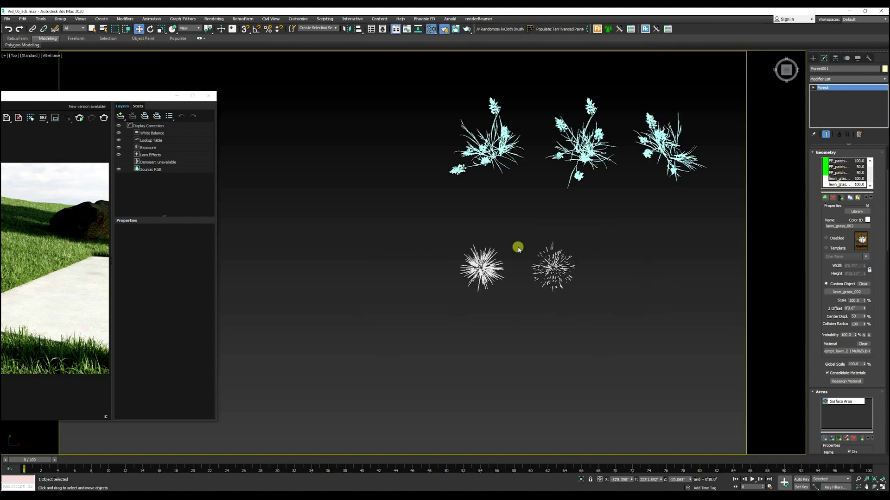
{"action": "scroll", "coordinate": [579, 92], "scroll_direction": "up", "scroll_amount": 8}
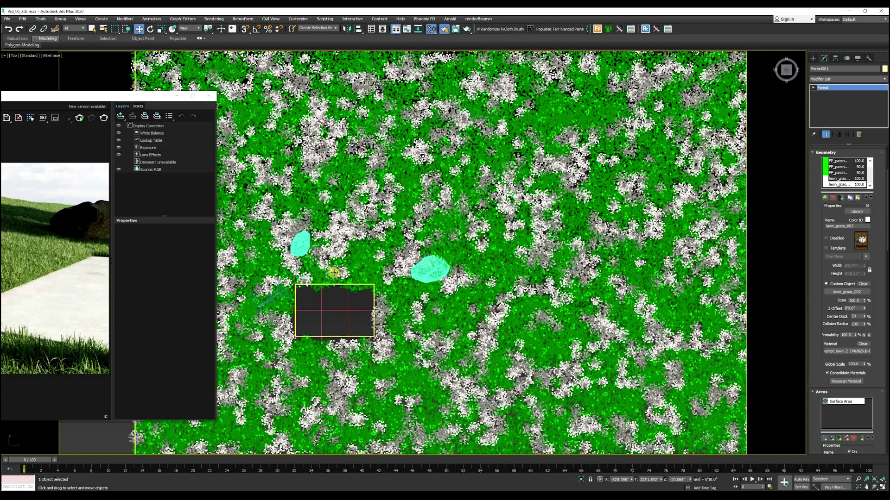
Expand Forest001's Distribution rollout and reopen the Slate Material Editor, placed lower on screen.
{"action": "key", "text": "m"}
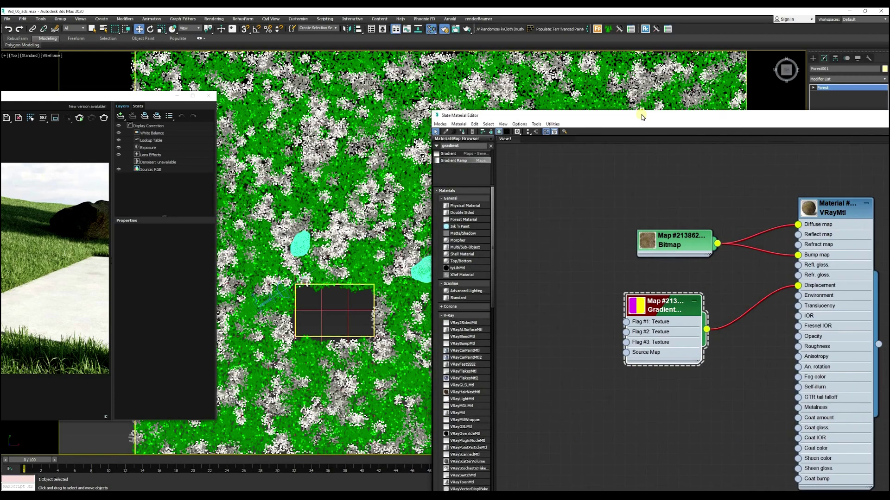
{"action": "key", "text": "m"}
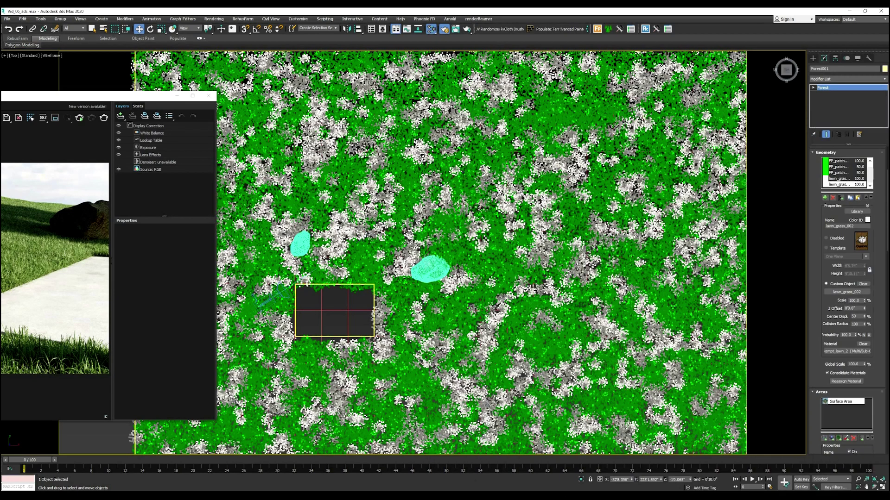
{"action": "scroll", "coordinate": [817, 271], "scroll_direction": "down", "scroll_amount": 5}
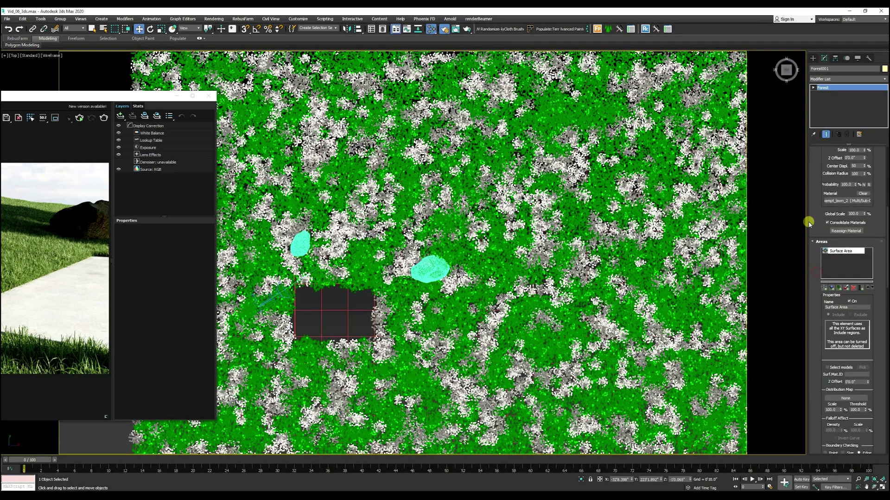
{"action": "scroll", "coordinate": [811, 313], "scroll_direction": "down", "scroll_amount": 8}
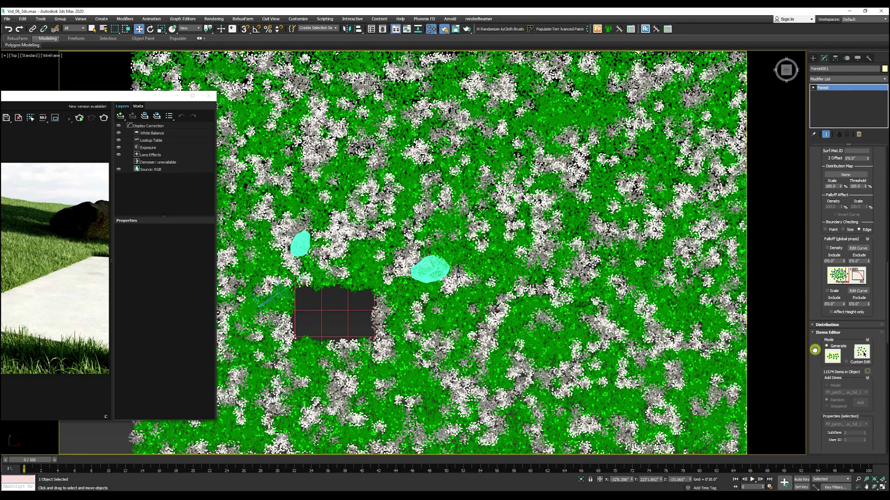
{"action": "left_click", "coordinate": [821, 171]}
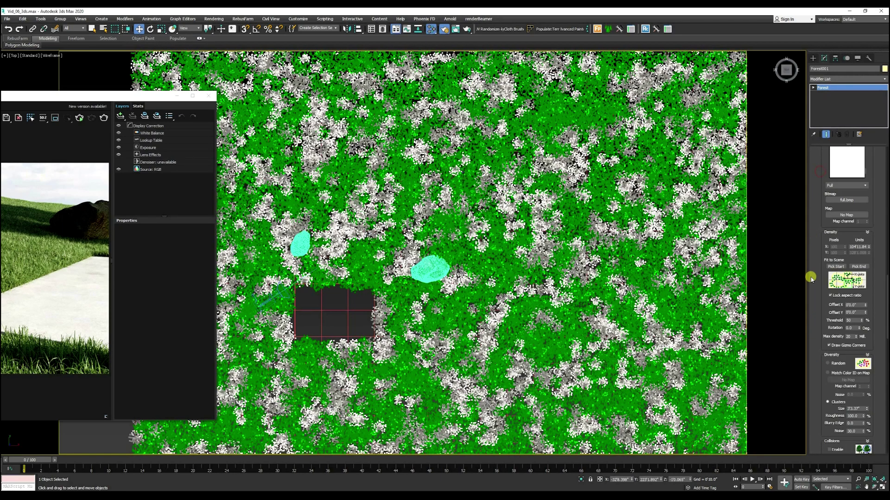
{"action": "scroll", "coordinate": [816, 295], "scroll_direction": "down", "scroll_amount": 2}
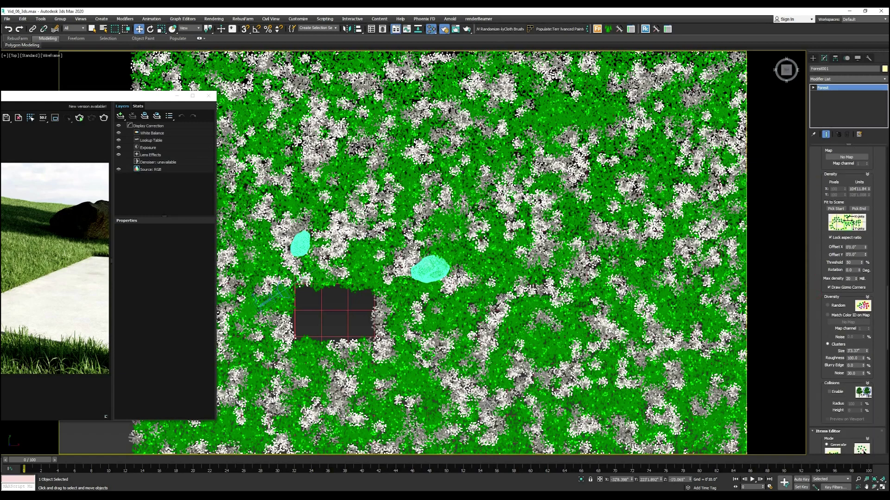
{"action": "key", "text": "m"}
{"action": "left_click_drag", "start_coordinate": [601, 328], "coordinate": [552, 358]}
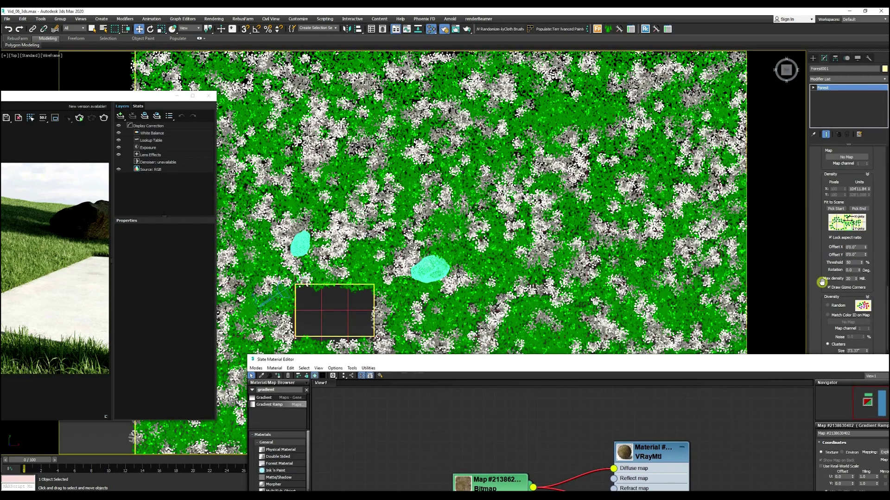
{"action": "scroll", "coordinate": [817, 295], "scroll_direction": "down", "scroll_amount": 2}
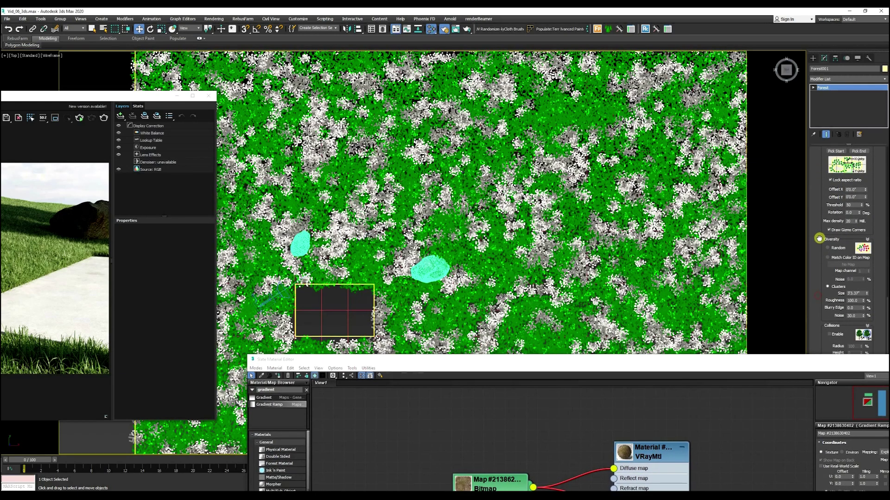
Set Diversity to Match Color ID on Map and assign the Gradient Ramp as an instance.
{"action": "left_click", "coordinate": [828, 257]}
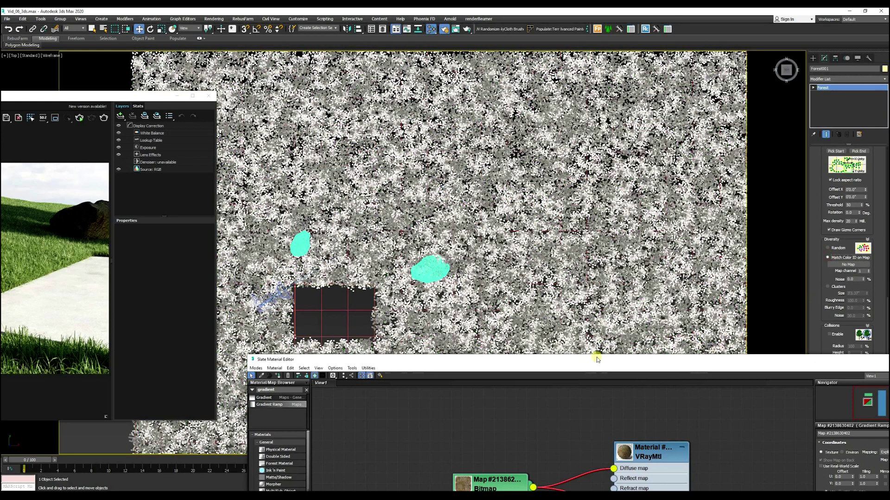
{"action": "left_click_drag", "start_coordinate": [597, 359], "coordinate": [320, 223]}
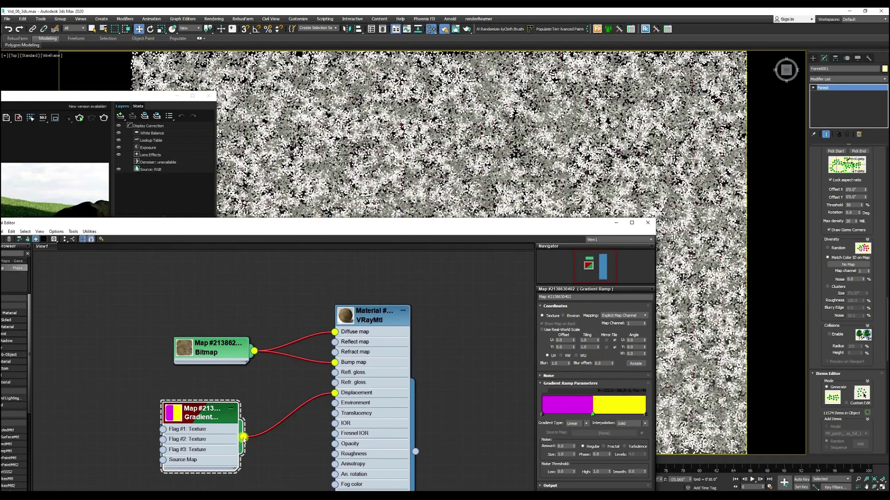
{"action": "left_click_drag", "start_coordinate": [243, 437], "coordinate": [831, 265]}
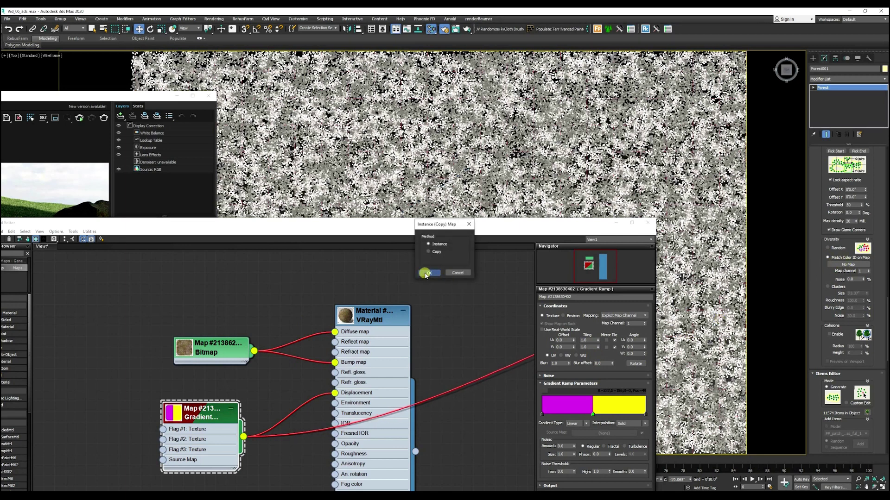
{"action": "left_click", "coordinate": [426, 273]}
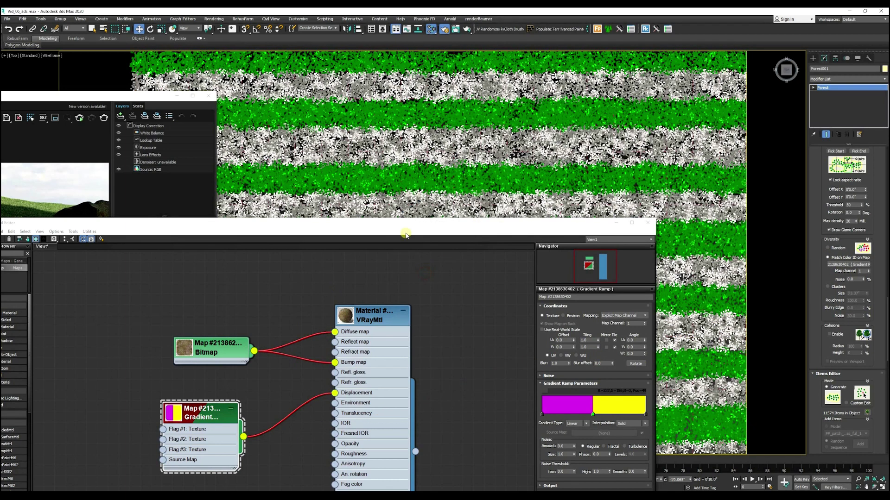
{"action": "left_click_drag", "start_coordinate": [389, 225], "coordinate": [889, 218]}
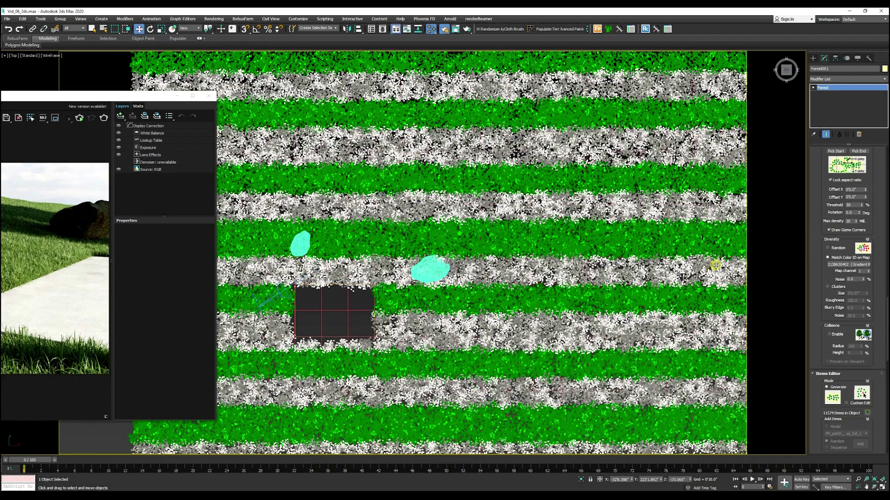
{"action": "scroll", "coordinate": [716, 266], "scroll_direction": "up", "scroll_amount": 4}
{"action": "scroll", "coordinate": [716, 266], "scroll_direction": "up", "scroll_amount": 3}
{"action": "scroll", "coordinate": [559, 239], "scroll_direction": "down", "scroll_amount": 6}
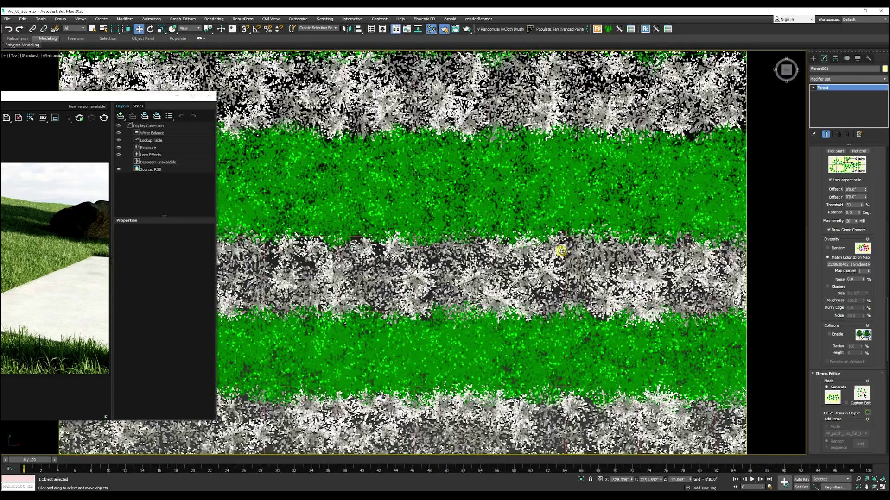
{"action": "scroll", "coordinate": [479, 257], "scroll_direction": "down", "scroll_amount": 5}
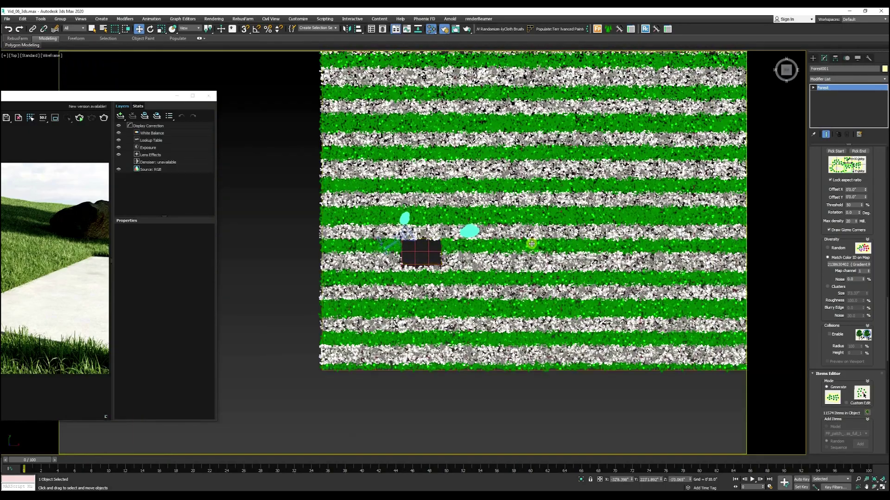
{"action": "scroll", "coordinate": [676, 239], "scroll_direction": "up", "scroll_amount": 4}
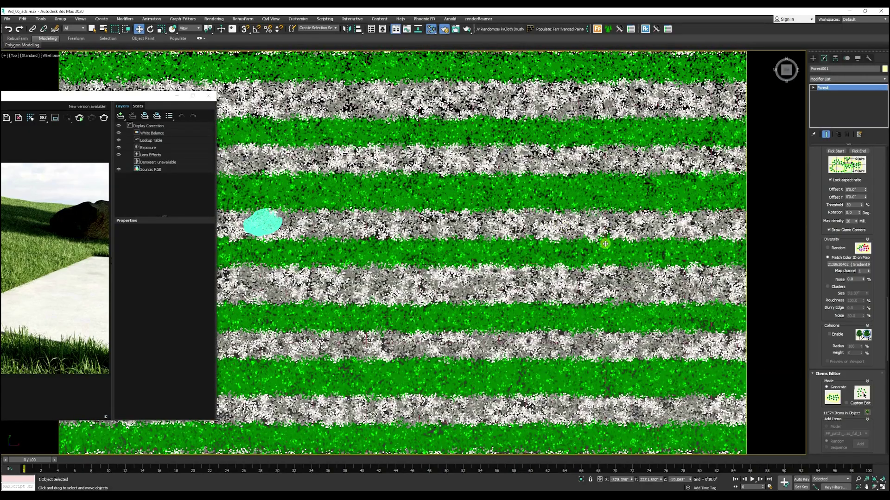
{"action": "scroll", "coordinate": [515, 300], "scroll_direction": "up", "scroll_amount": 4}
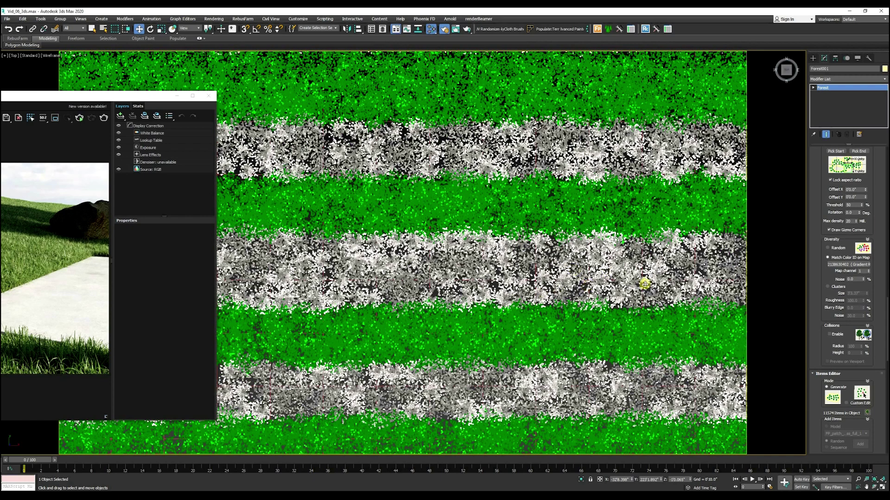
Render the PhysCamera001 view in V-Ray to preview the tall grass beside the slab.
{"action": "middle_click_drag", "start_coordinate": [486, 270], "coordinate": [519, 261]}
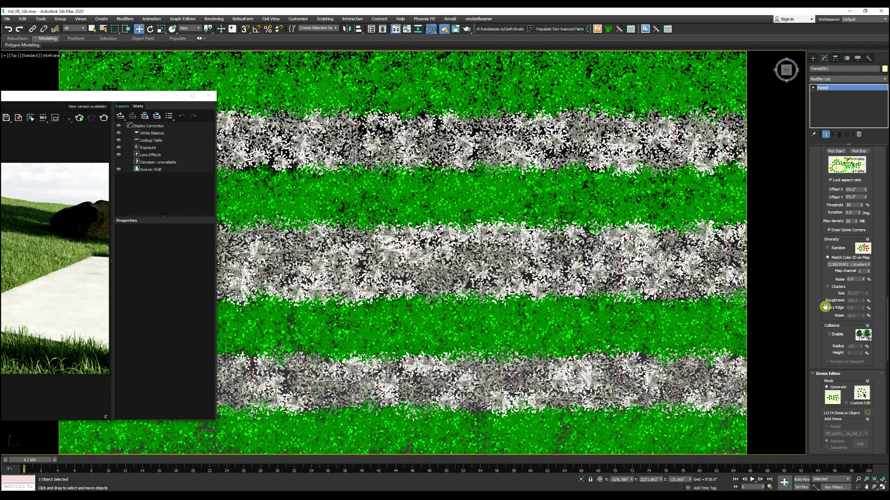
{"action": "key", "text": "c"}
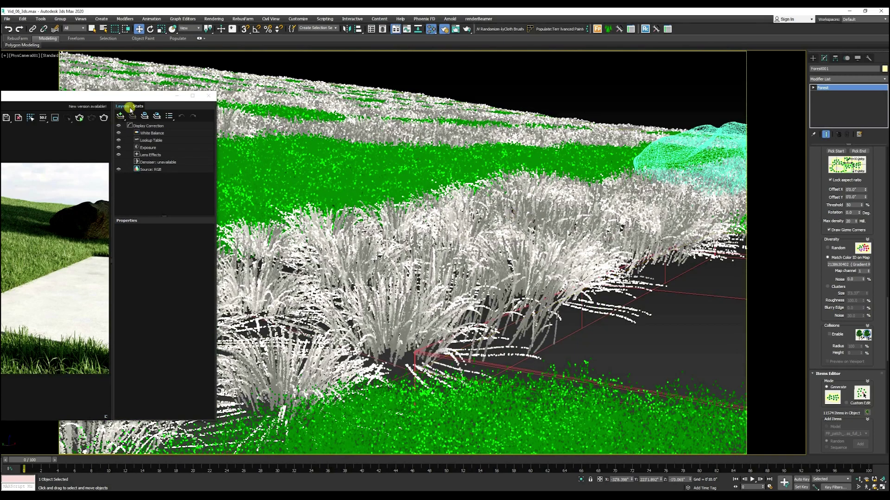
{"action": "left_click_drag", "start_coordinate": [125, 99], "coordinate": [595, 101]}
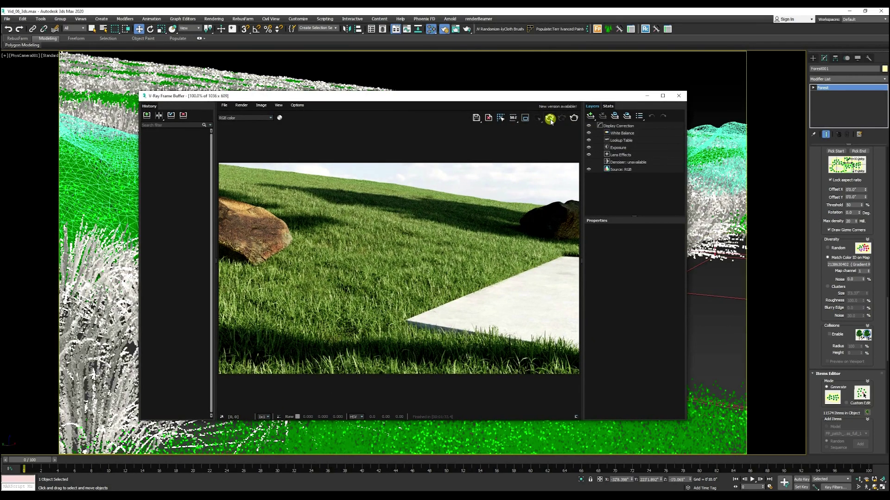
{"action": "left_click", "coordinate": [550, 119]}
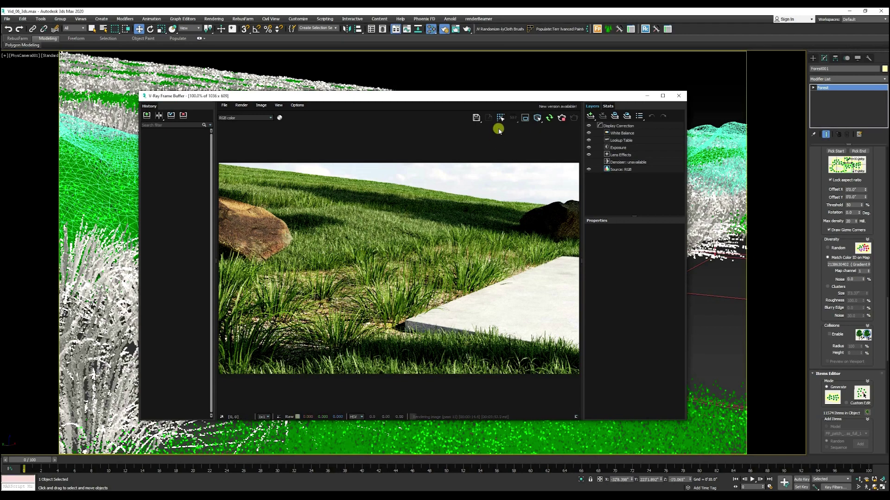
Switch the Forest distribution to the Dense pattern preset and edit Density Units X.
{"action": "left_click_drag", "start_coordinate": [494, 96], "coordinate": [100, 79]}
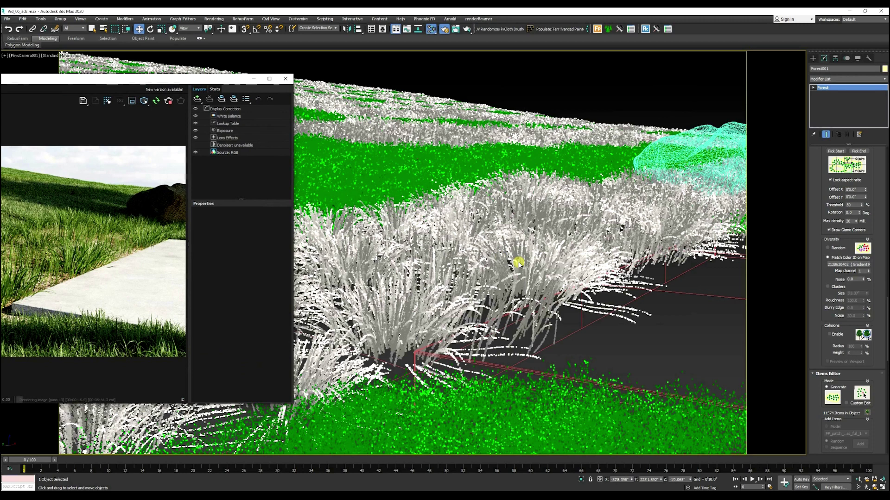
{"action": "left_click_drag", "start_coordinate": [816, 305], "coordinate": [829, 487]}
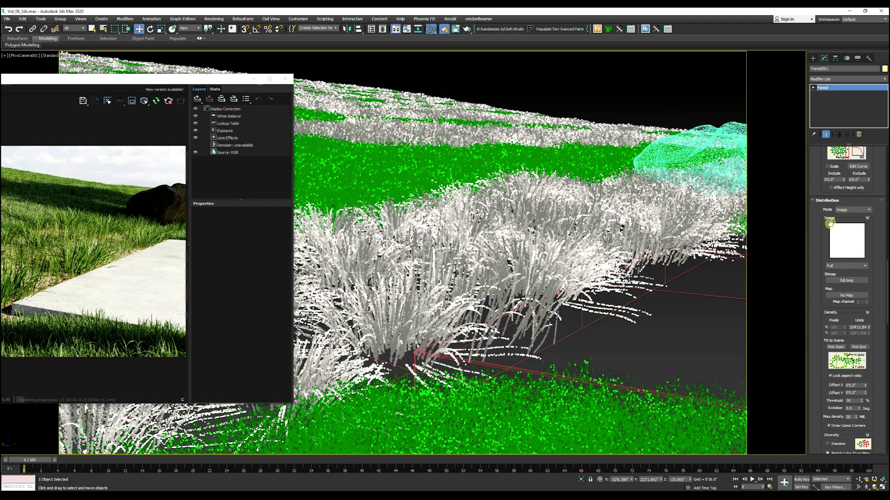
{"action": "left_click_drag", "start_coordinate": [828, 240], "coordinate": [846, 296]}
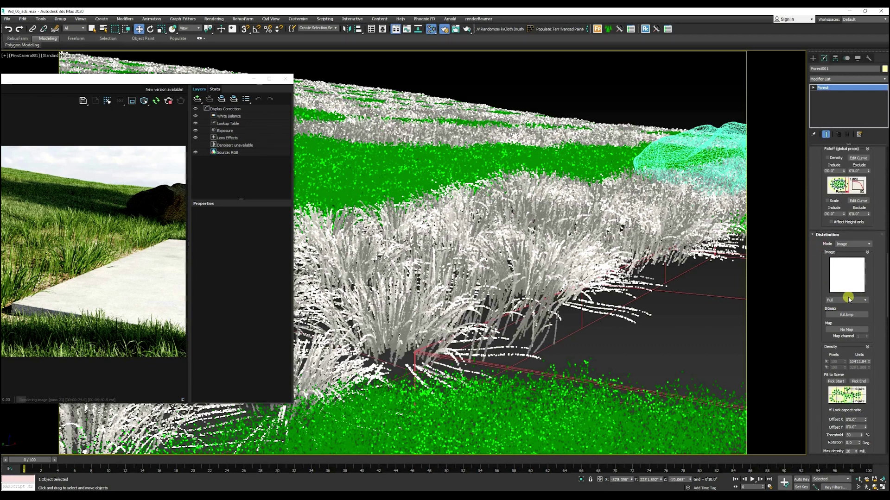
{"action": "left_click", "coordinate": [849, 300]}
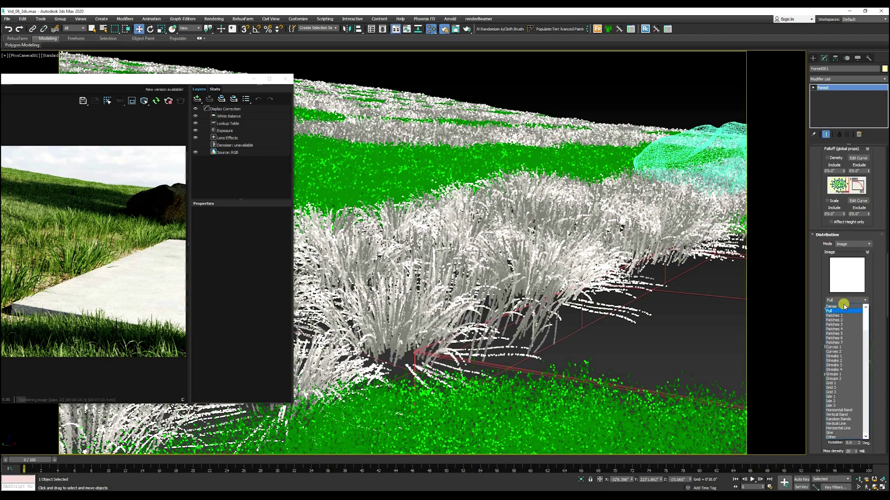
{"action": "left_click", "coordinate": [841, 307]}
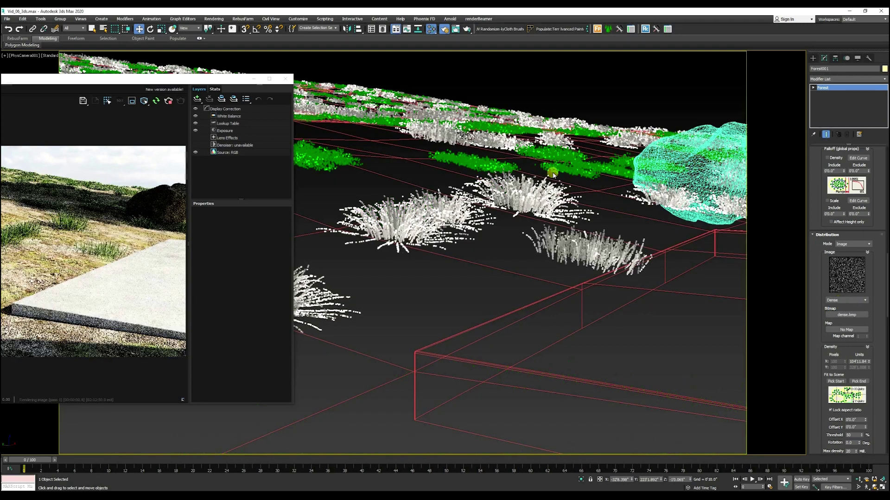
{"action": "left_click_drag", "start_coordinate": [218, 81], "coordinate": [484, 103]}
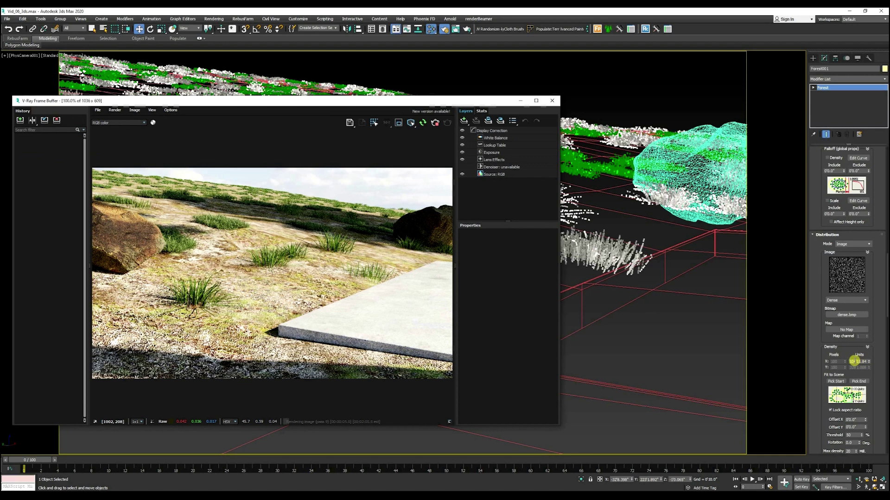
{"action": "left_click", "coordinate": [856, 361]}
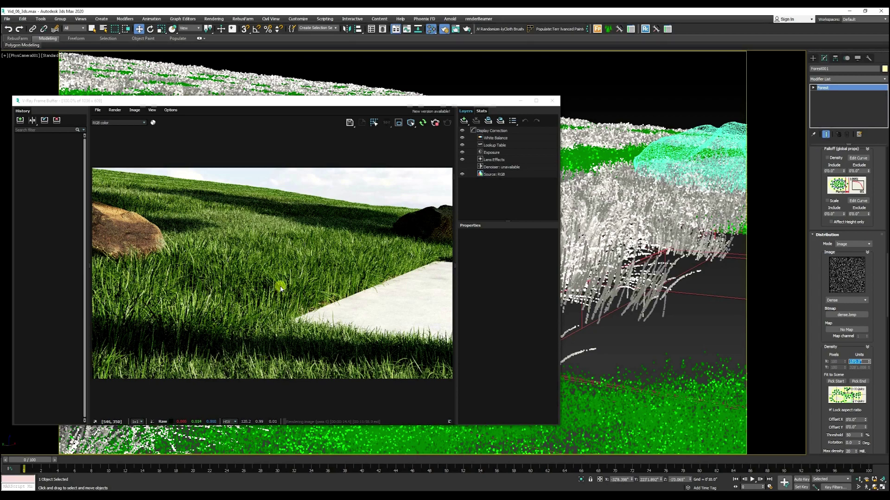
Switch to a Perspective view framing the whole striped Forest plane, with the render window moved aside.
{"action": "left_click_drag", "start_coordinate": [366, 106], "coordinate": [159, 88]}
{"action": "key", "text": "p"}
{"action": "scroll", "coordinate": [493, 217], "scroll_direction": "up", "scroll_amount": 3}
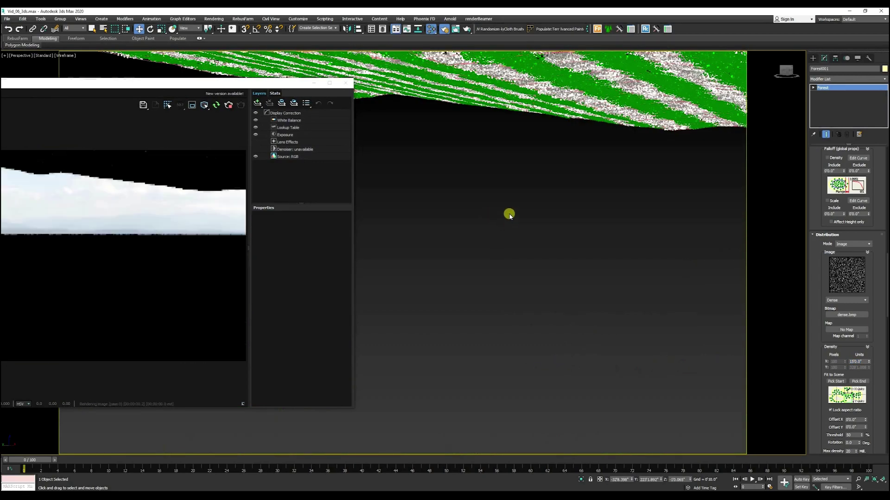
{"action": "middle_click_drag", "start_coordinate": [509, 213], "coordinate": [511, 236]}
{"action": "scroll", "coordinate": [511, 236], "scroll_direction": "down", "scroll_amount": 8}
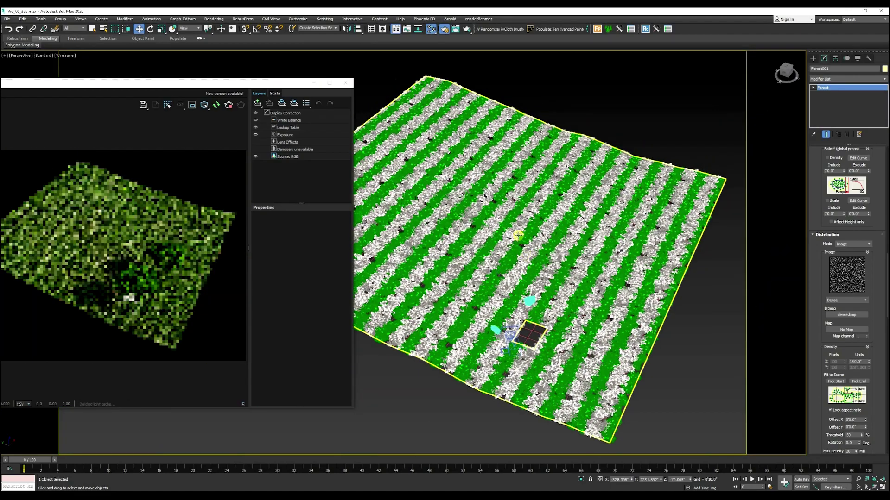
{"action": "scroll", "coordinate": [526, 236], "scroll_direction": "up", "scroll_amount": 6}
{"action": "left_click_drag", "start_coordinate": [185, 86], "coordinate": [373, 86]}
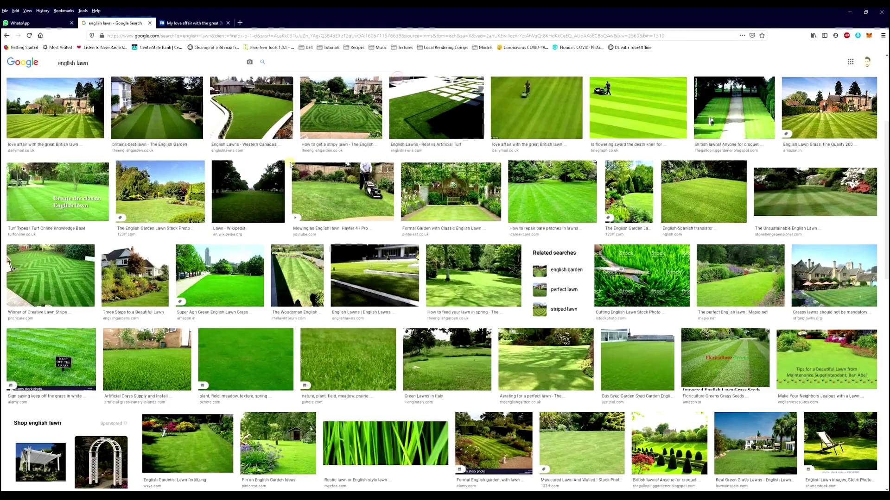
Preview two striped English lawn reference photos, then minimize Firefox to return to 3ds Max.
{"action": "scroll", "coordinate": [290, 165], "scroll_direction": "up", "scroll_amount": 5}
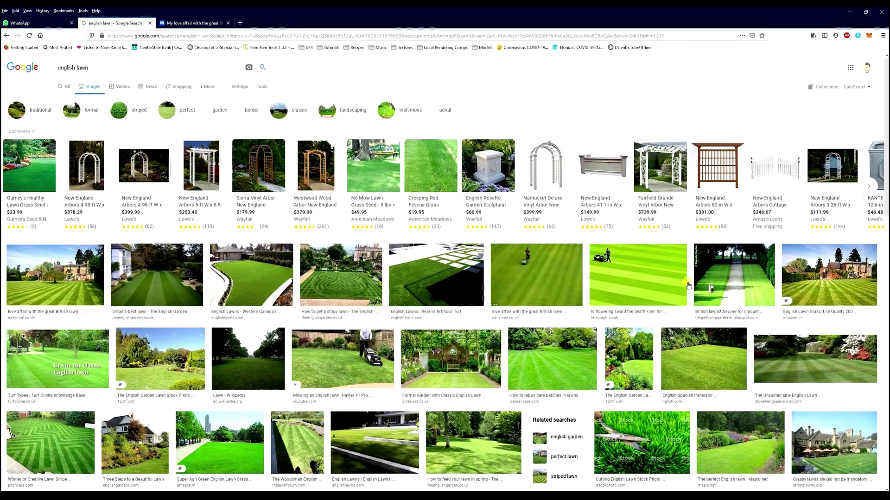
{"action": "left_click", "coordinate": [814, 290]}
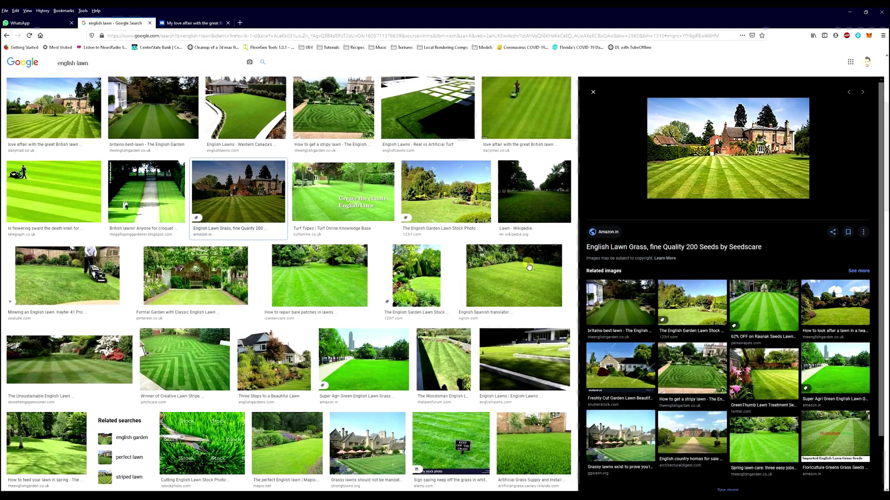
{"action": "left_click", "coordinate": [76, 358]}
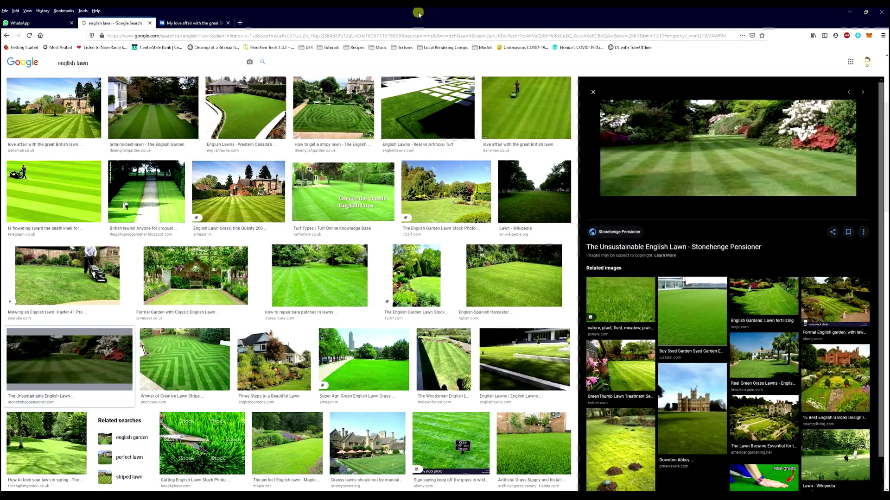
{"action": "left_click_drag", "start_coordinate": [419, 14], "coordinate": [61, 99]}
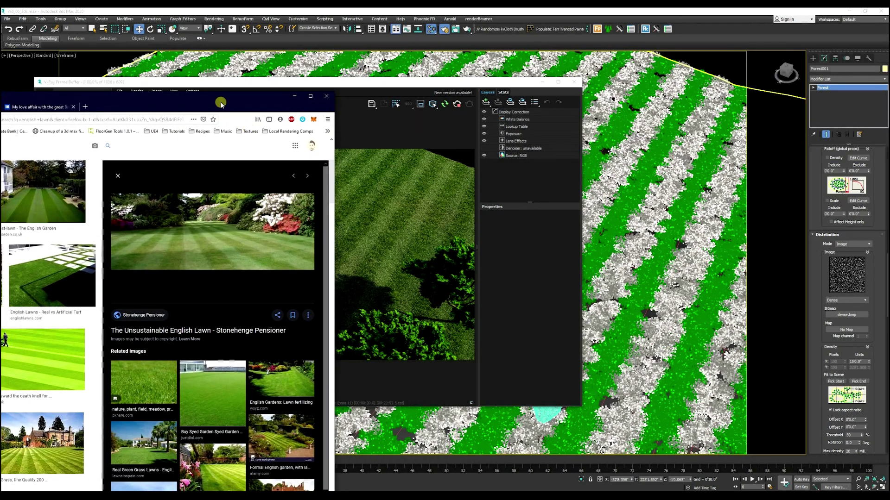
{"action": "left_click", "coordinate": [294, 96]}
Re-render the PhysCamera001 view with Shift+Q, dismiss the Forest build warning, and clear the VFB away.
{"action": "left_click_drag", "start_coordinate": [453, 84], "coordinate": [558, 94]}
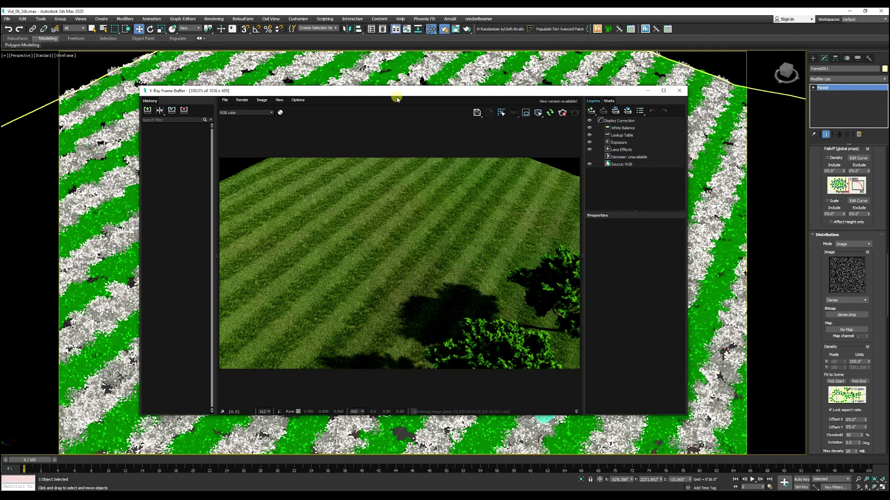
{"action": "left_click_drag", "start_coordinate": [392, 93], "coordinate": [889, 93]}
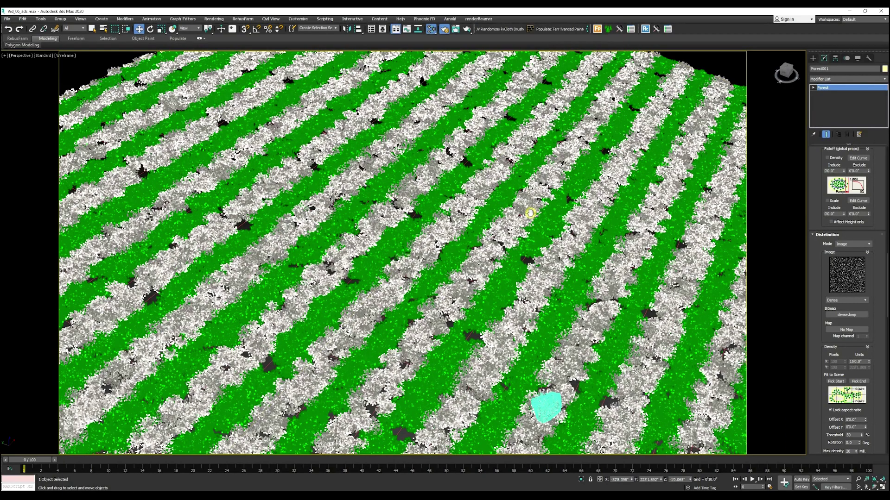
{"action": "key", "text": "c"}
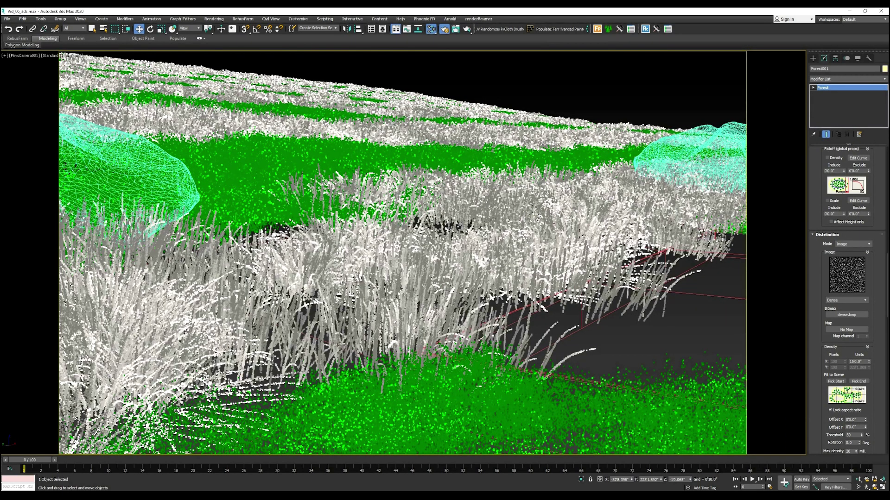
{"action": "key", "text": "shift+q"}
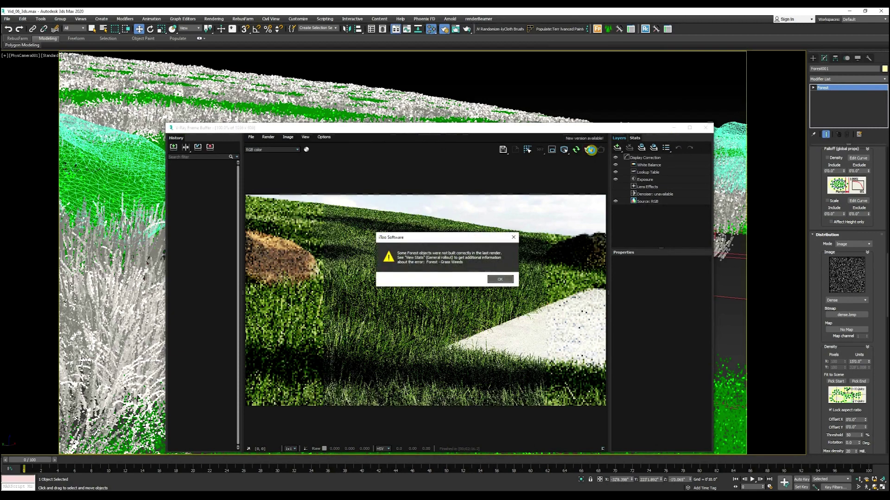
{"action": "left_click", "coordinate": [504, 280]}
{"action": "left_click_drag", "start_coordinate": [577, 129], "coordinate": [0, 134]}
Select the three tall wild grass plants in the top view and inspect them in perspective.
{"action": "key", "text": "t"}
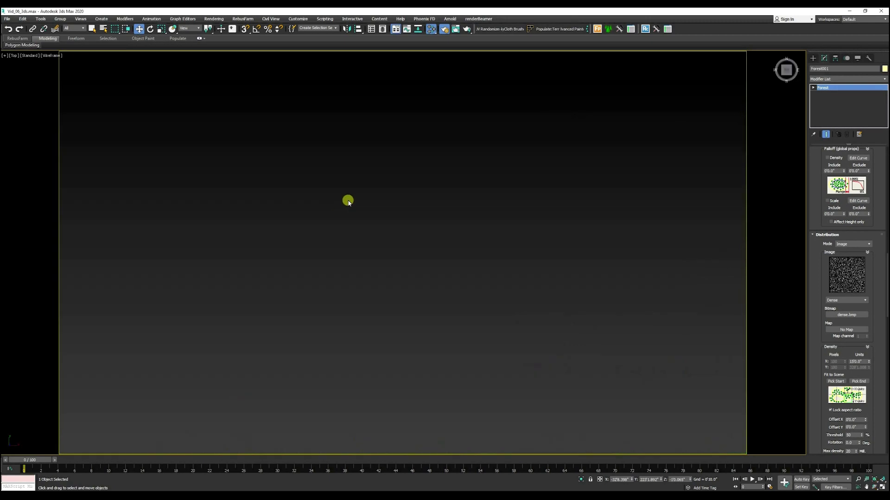
{"action": "key", "text": "z"}
{"action": "middle_click_drag", "start_coordinate": [310, 352], "coordinate": [353, 124]}
{"action": "scroll", "coordinate": [404, 245], "scroll_direction": "down", "scroll_amount": 3}
{"action": "scroll", "coordinate": [366, 384], "scroll_direction": "up", "scroll_amount": 8}
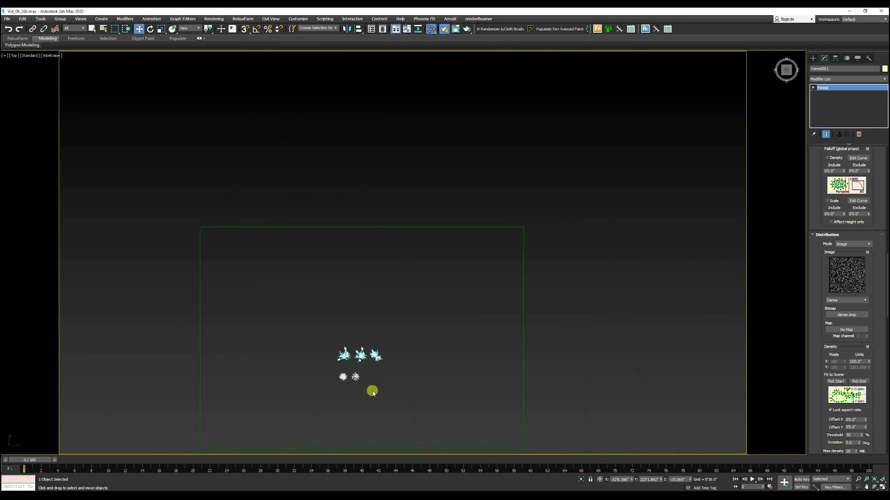
{"action": "left_click_drag", "start_coordinate": [459, 293], "coordinate": [280, 330]}
{"action": "scroll", "coordinate": [374, 344], "scroll_direction": "down", "scroll_amount": 3}
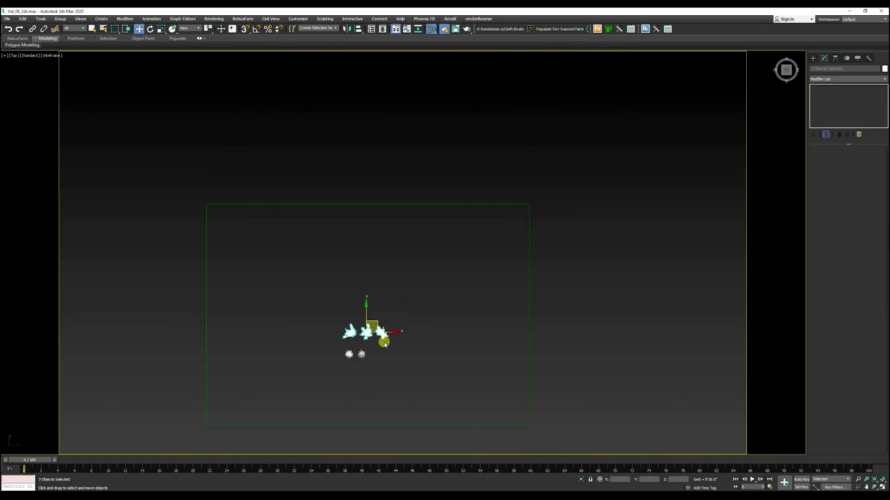
{"action": "key", "text": "p"}
{"action": "key", "text": "z"}
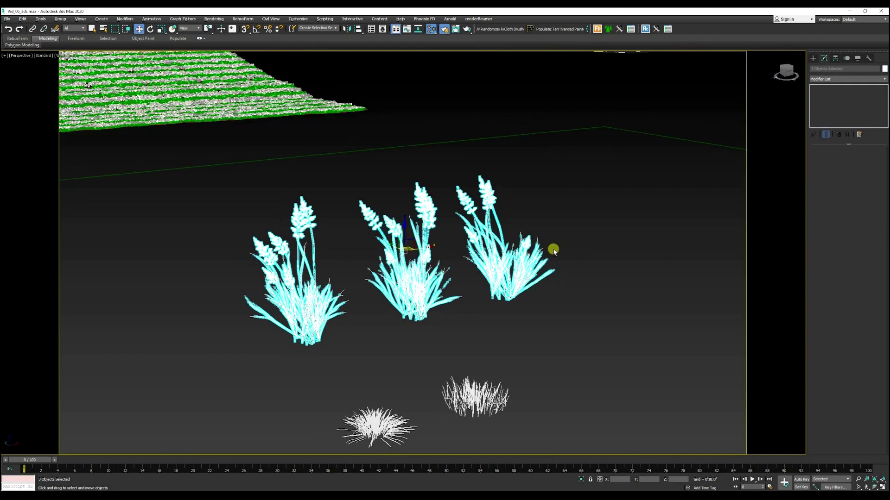
{"action": "mouse_move", "coordinate": [554, 250]}
{"action": "middle_mouse_down", "text": "alt"}
{"action": "mouse_move", "coordinate": [584, 251]}
{"action": "mouse_move", "coordinate": [565, 255]}
{"action": "middle_mouse_up", "text": "alt"}
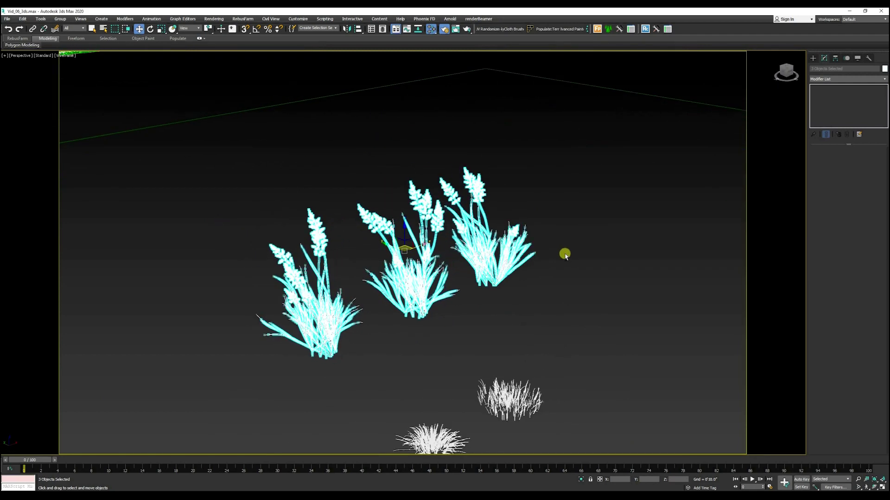
Move the three grass plants into the grass field, further left near the slab.
{"action": "key", "text": "t"}
{"action": "scroll", "coordinate": [480, 313], "scroll_direction": "down", "scroll_amount": 3}
{"action": "left_click_drag", "start_coordinate": [478, 312], "coordinate": [482, 210]}
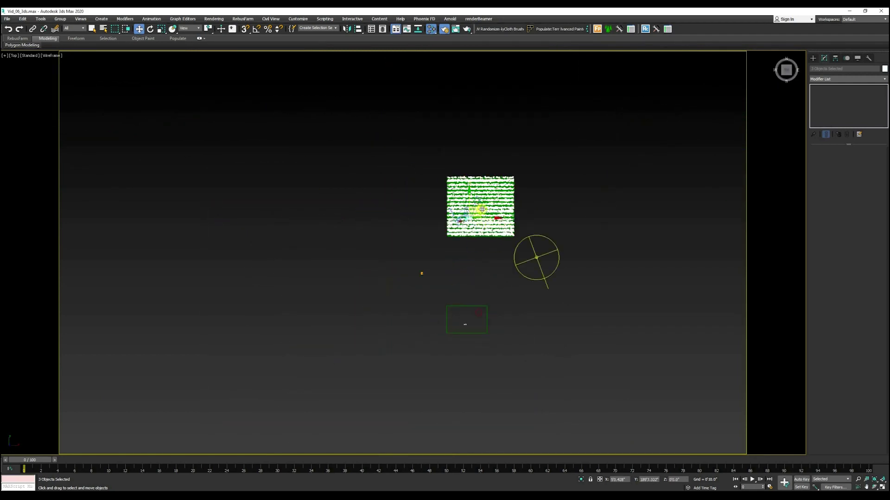
{"action": "scroll", "coordinate": [482, 210], "scroll_direction": "up", "scroll_amount": 8}
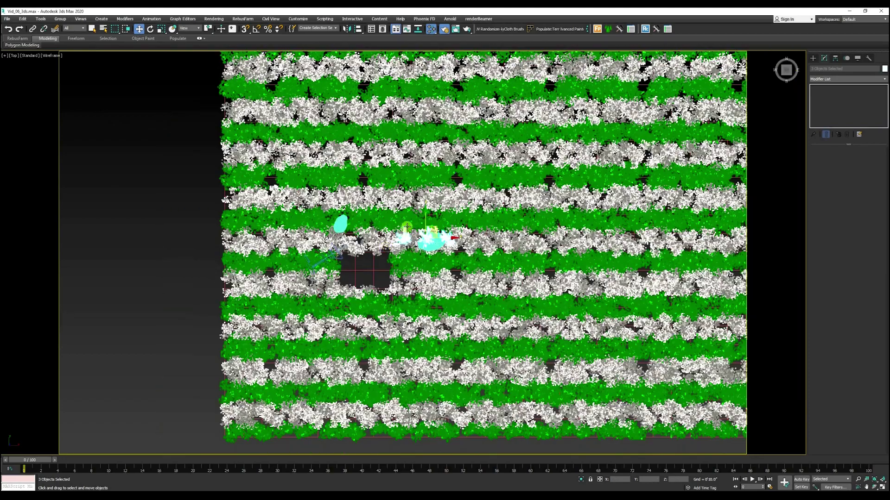
{"action": "left_click_drag", "start_coordinate": [437, 227], "coordinate": [352, 232]}
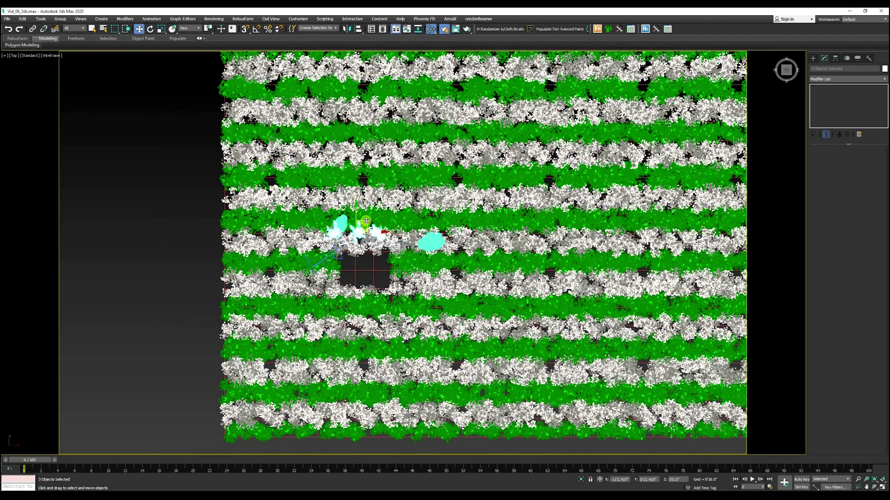
{"action": "scroll", "coordinate": [352, 232], "scroll_direction": "up", "scroll_amount": 4}
{"action": "scroll", "coordinate": [353, 233], "scroll_direction": "up", "scroll_amount": 4}
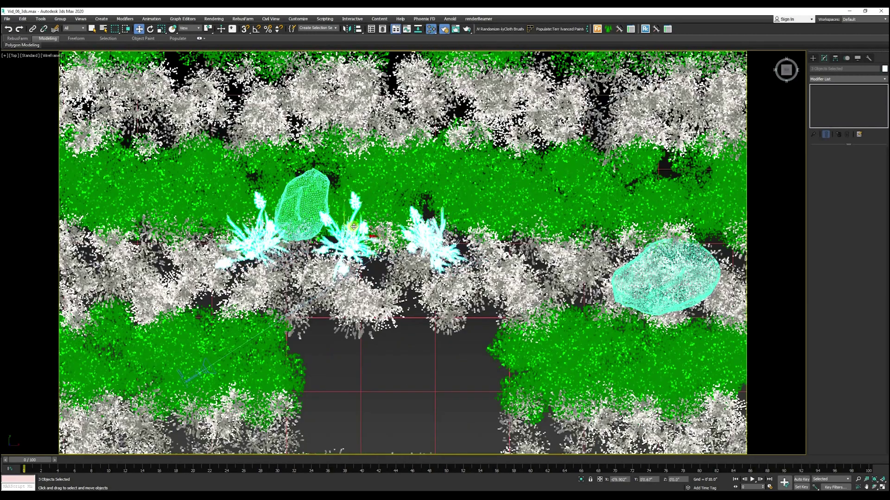
{"action": "key", "text": "p"}
{"action": "middle_click_drag", "start_coordinate": [353, 227], "coordinate": [373, 221], "text": "alt"}
{"action": "scroll", "coordinate": [373, 220], "scroll_direction": "down", "scroll_amount": 8}
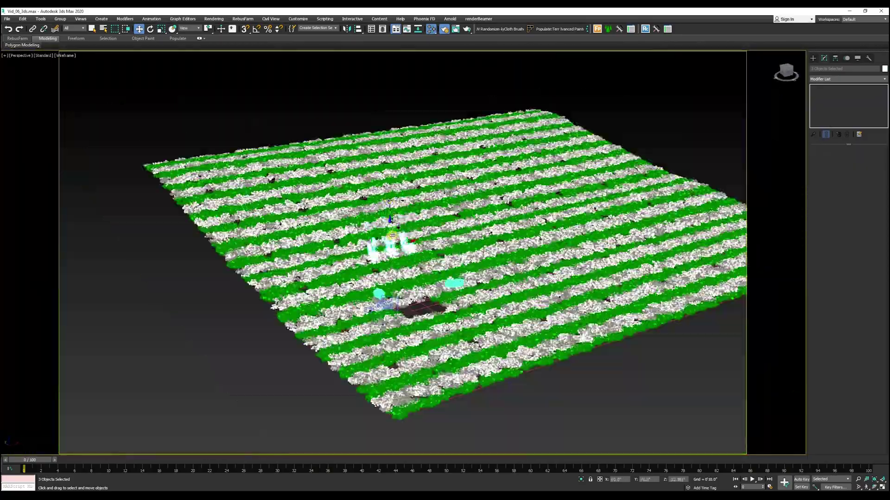
{"action": "scroll", "coordinate": [392, 235], "scroll_direction": "up", "scroll_amount": 8}
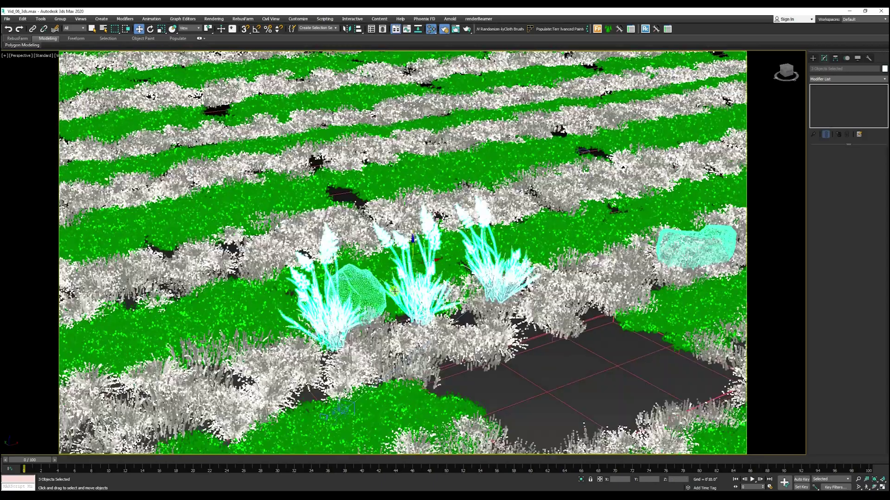
{"action": "scroll", "coordinate": [394, 292], "scroll_direction": "up", "scroll_amount": 3}
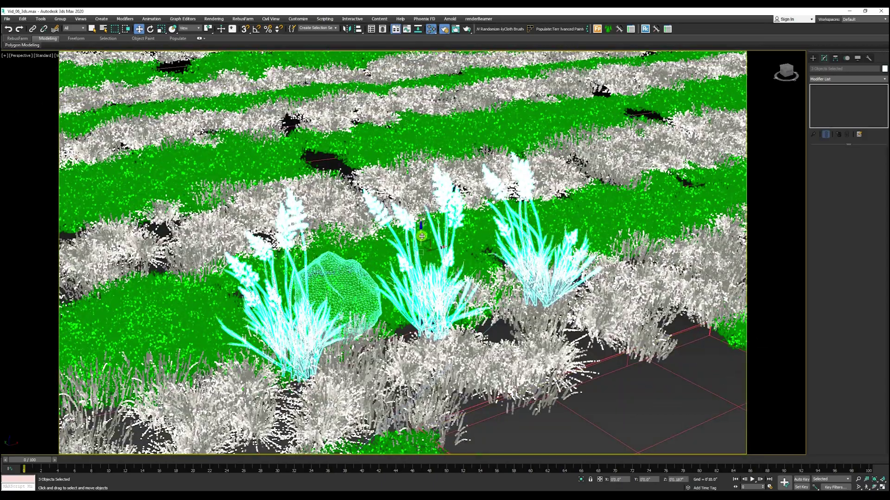
Drop the left plant from the selection and move the other two up-left beside the left rock.
{"action": "key", "text": "t"}
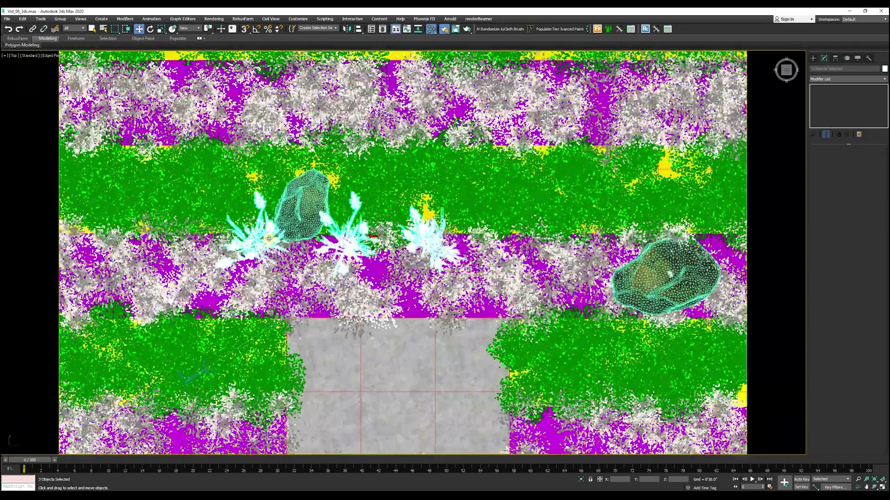
{"action": "left_click", "coordinate": [269, 239], "text": "alt"}
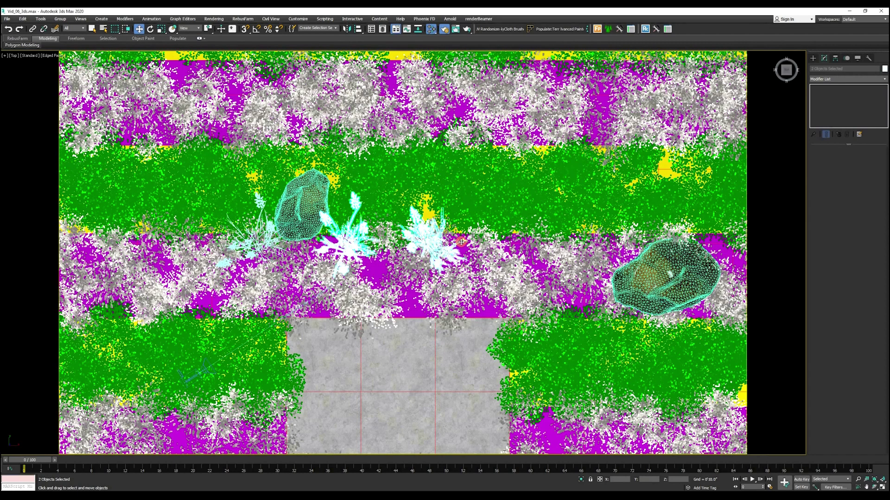
{"action": "left_click_drag", "start_coordinate": [402, 231], "coordinate": [357, 206]}
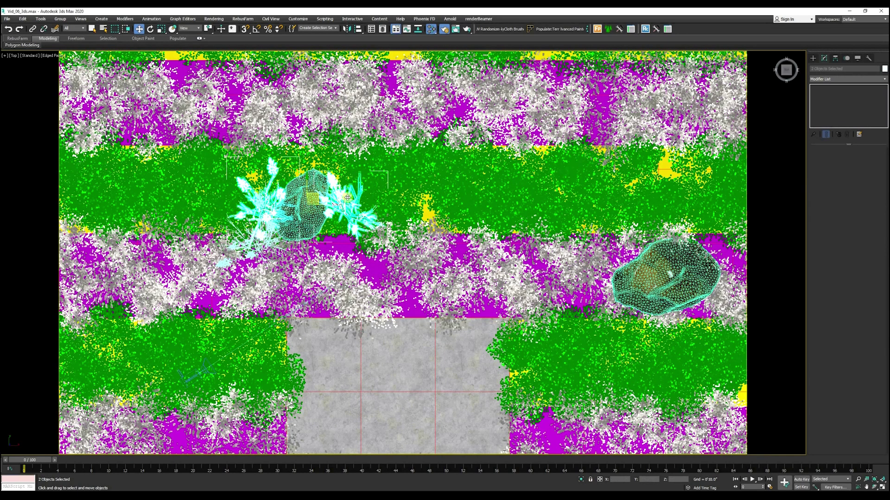
Rotate the right grass plant -77.41° around its Z axis.
{"action": "left_click", "coordinate": [347, 198]}
{"action": "key", "text": "e"}
{"action": "left_click_drag", "start_coordinate": [359, 195], "coordinate": [402, 228]}
{"action": "key", "text": "w"}
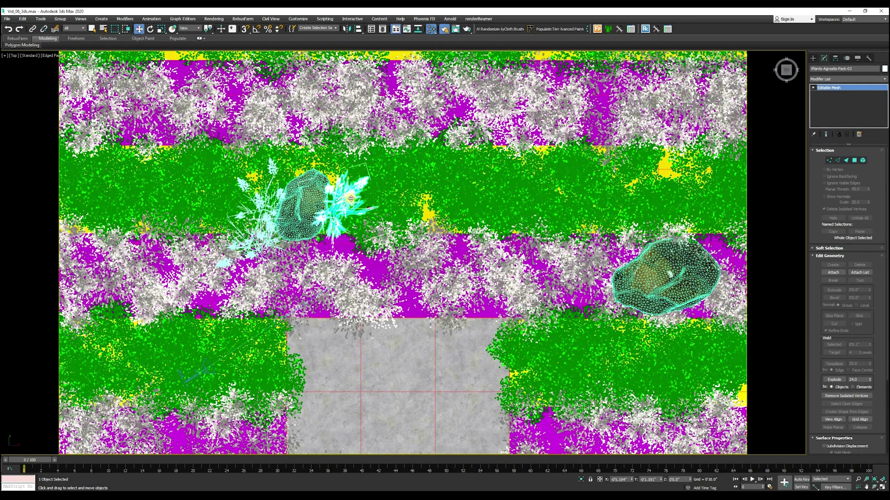
Orbit to a low view, select Plants-Agrostis-Pack-01 and look through PhysCamera001.
{"action": "key", "text": "p"}
{"action": "scroll", "coordinate": [351, 205], "scroll_direction": "up", "scroll_amount": 10}
{"action": "middle_click_drag", "start_coordinate": [351, 205], "coordinate": [312, 314], "text": "alt"}
{"action": "scroll", "coordinate": [454, 236], "scroll_direction": "down", "scroll_amount": 5}
{"action": "scroll", "coordinate": [288, 311], "scroll_direction": "up", "scroll_amount": 2}
{"action": "left_click", "coordinate": [266, 319]}
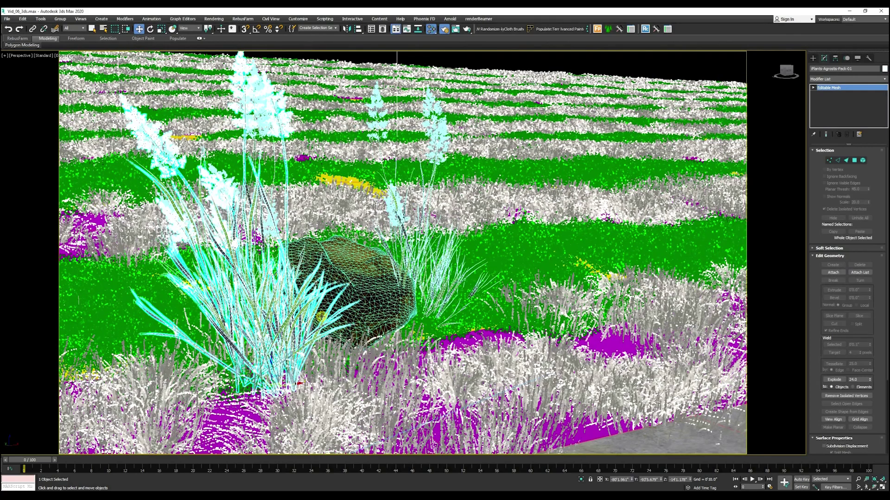
{"action": "key", "text": "c"}
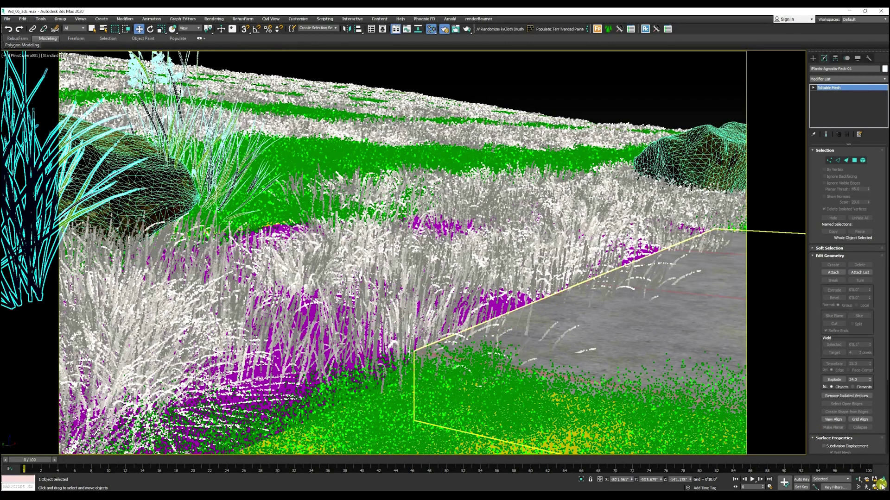
Restore four viewports, then move Plants-Agrostis-Pack-01 down-left and resize it.
{"action": "left_click", "coordinate": [882, 485]}
{"action": "scroll", "coordinate": [206, 181], "scroll_direction": "up", "scroll_amount": 4}
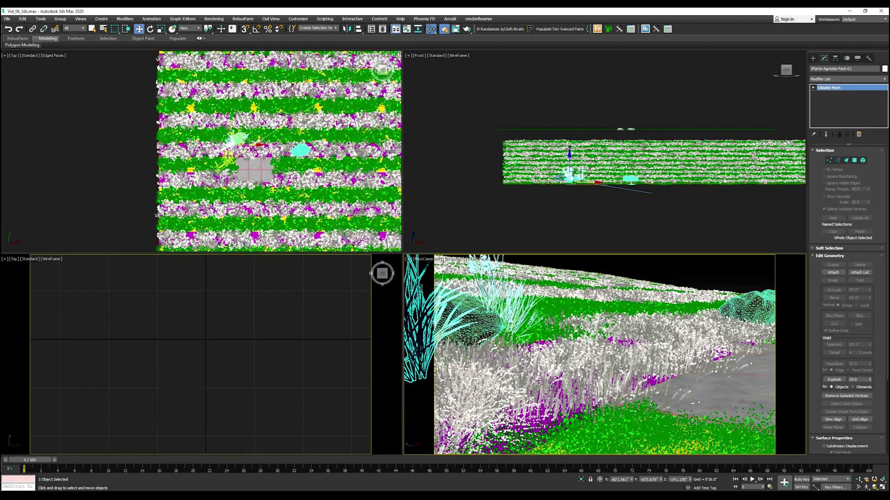
{"action": "scroll", "coordinate": [226, 152], "scroll_direction": "up", "scroll_amount": 8}
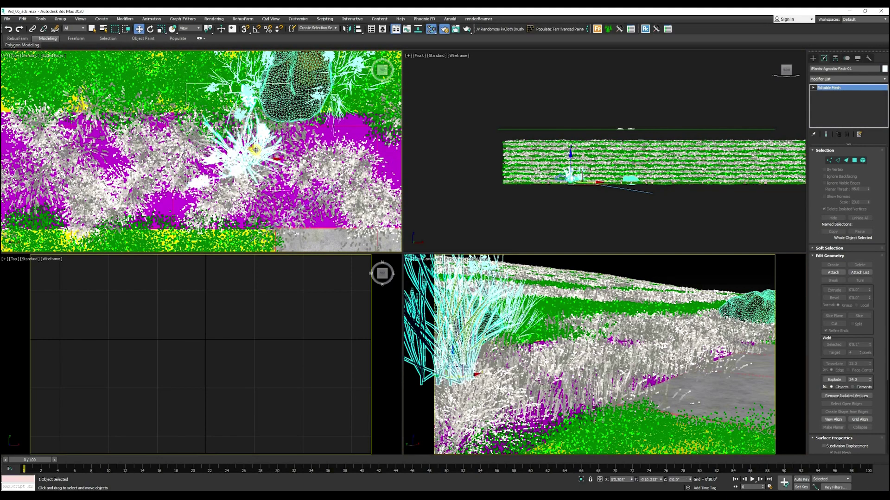
{"action": "left_click_drag", "start_coordinate": [255, 150], "coordinate": [208, 202]}
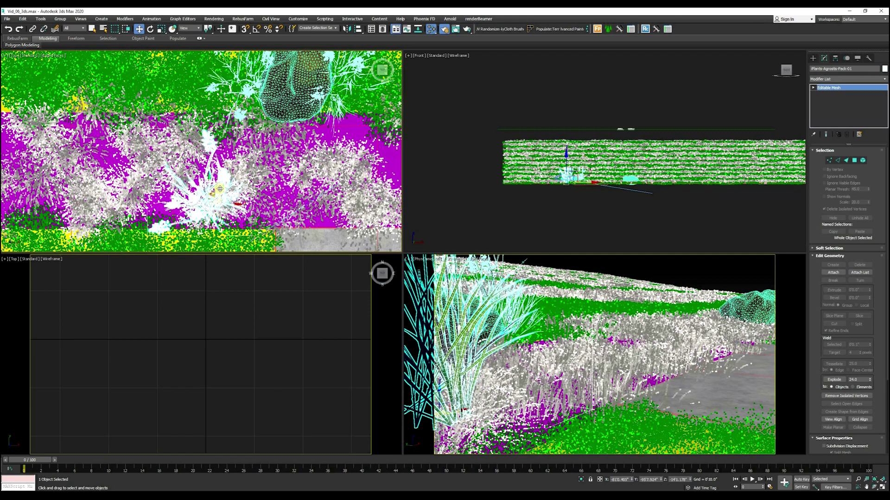
{"action": "key", "text": "r"}
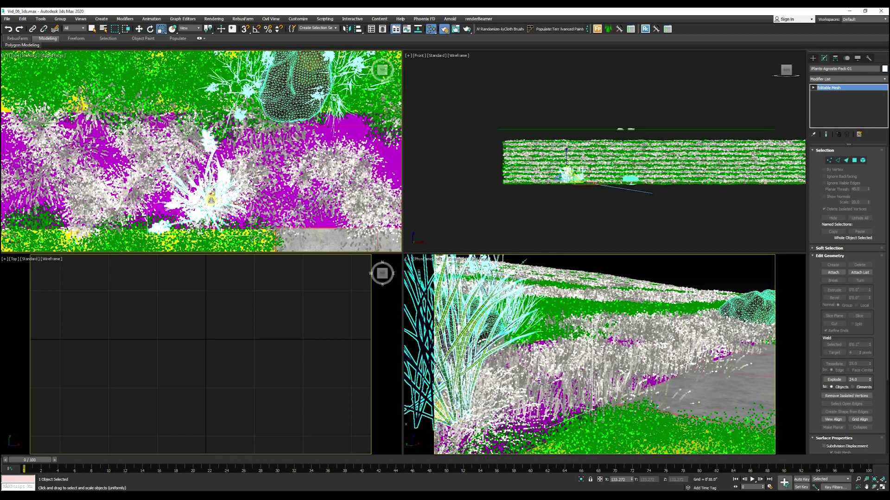
{"action": "left_click_drag", "start_coordinate": [212, 200], "coordinate": [267, 171]}
{"action": "key", "text": "e"}
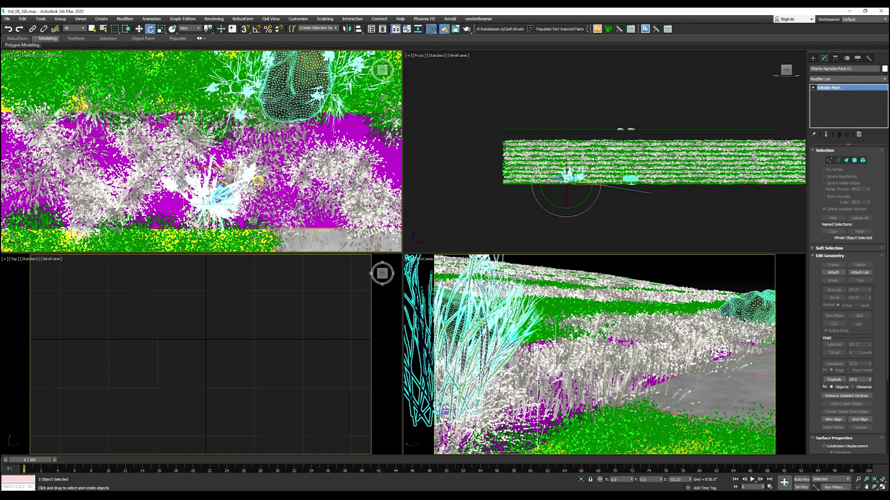
Move the second clump Plants-Agrostis-Pack-02 down and to the right.
{"action": "left_click", "coordinate": [239, 84]}
{"action": "key", "text": "w"}
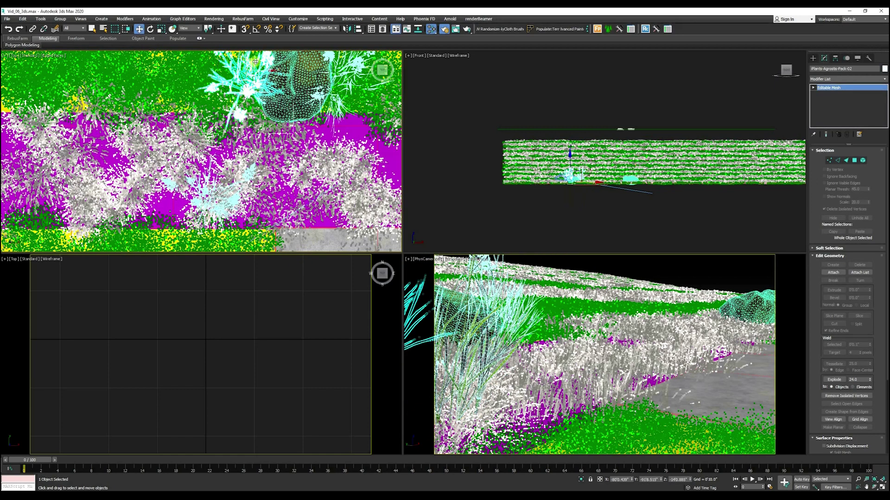
{"action": "left_click_drag", "start_coordinate": [238, 85], "coordinate": [257, 127]}
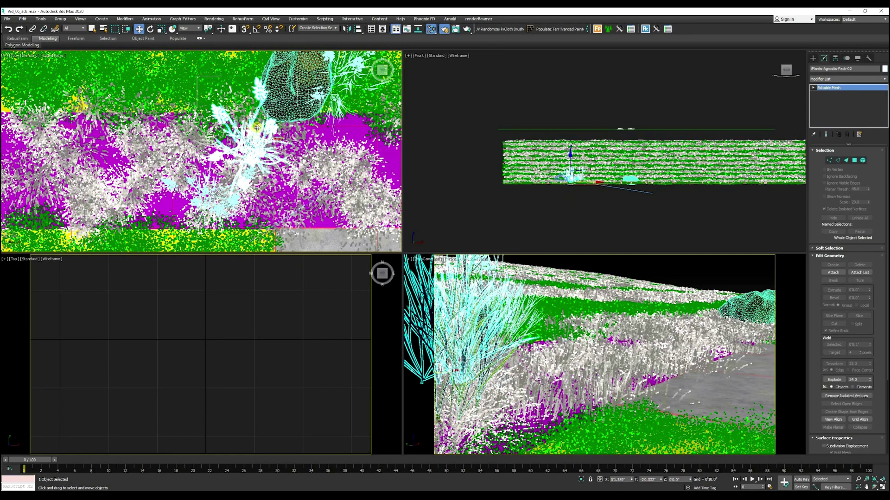
Browse through more reference lawn photos.
{"action": "scroll", "coordinate": [239, 148], "scroll_direction": "down", "scroll_amount": 2}
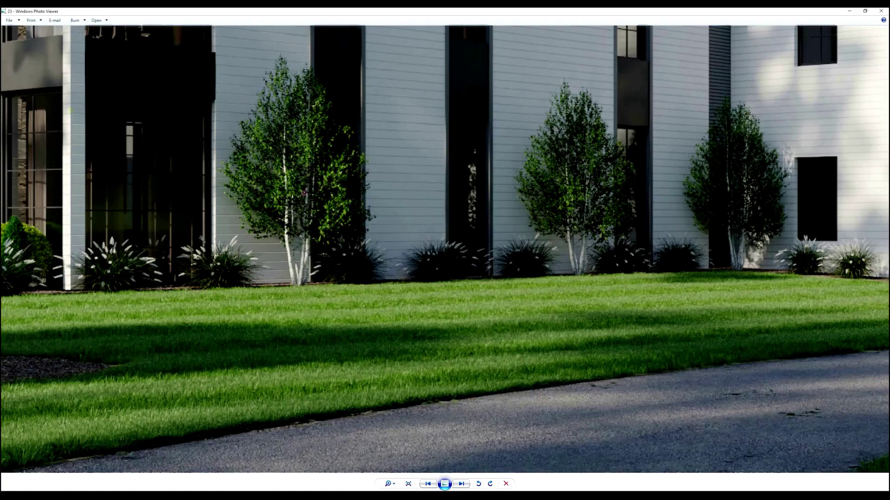
{"action": "key", "text": "Right"}
{"action": "key", "text": "Right"}
{"action": "key", "text": "Right"}
{"action": "key", "text": "Right"}
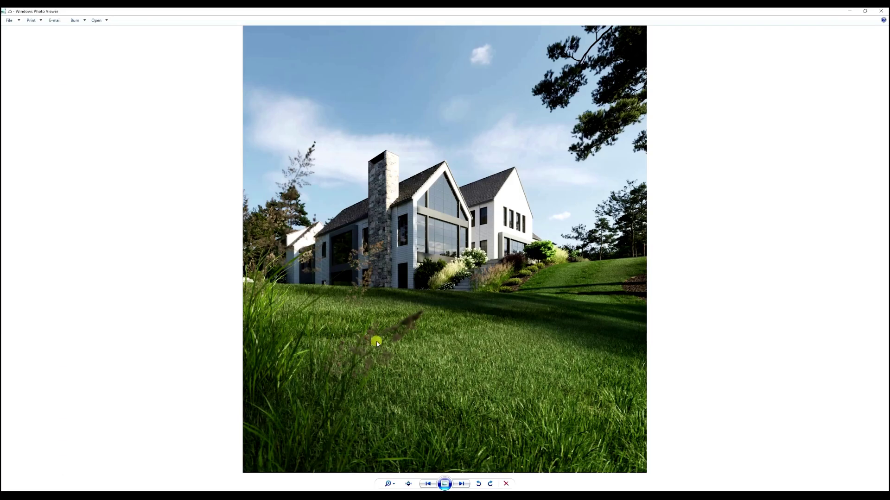
{"action": "scroll", "coordinate": [415, 341], "scroll_direction": "up", "scroll_amount": 3}
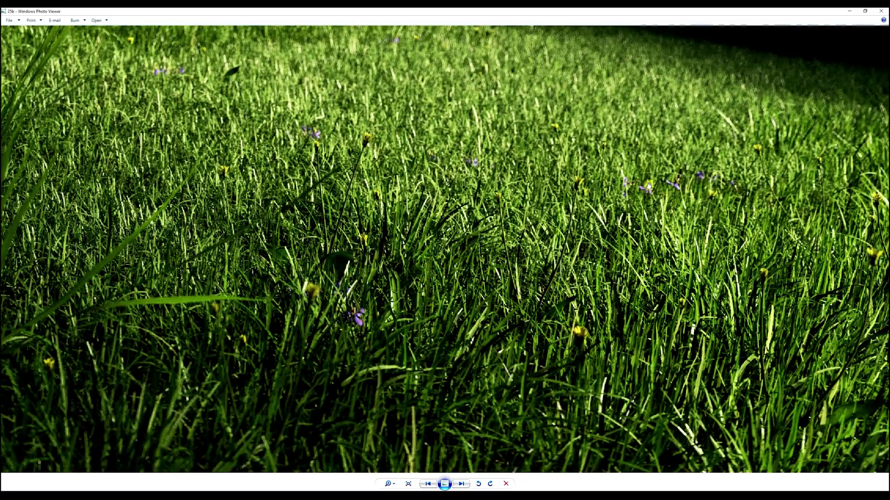
{"action": "scroll", "coordinate": [322, 291], "scroll_direction": "down", "scroll_amount": 1}
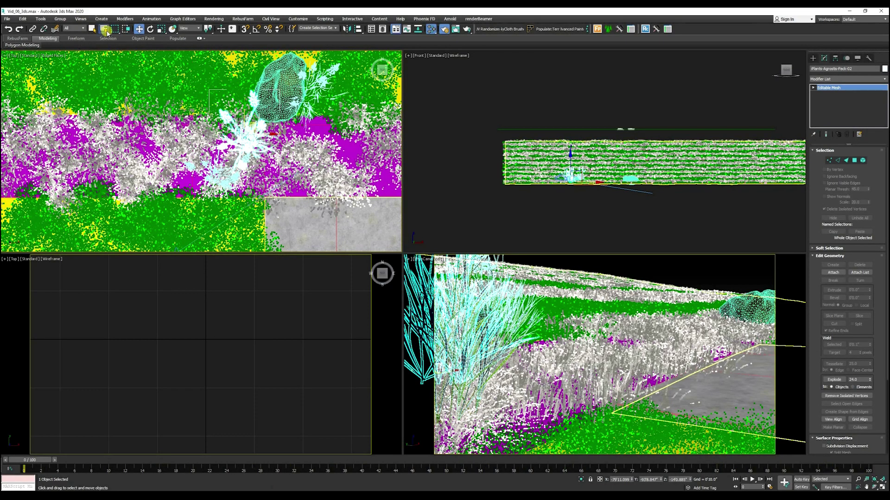
Select the Forest - Grass Weeds object by name.
{"action": "left_click", "coordinate": [103, 29]}
{"action": "type", "text": "forest"}
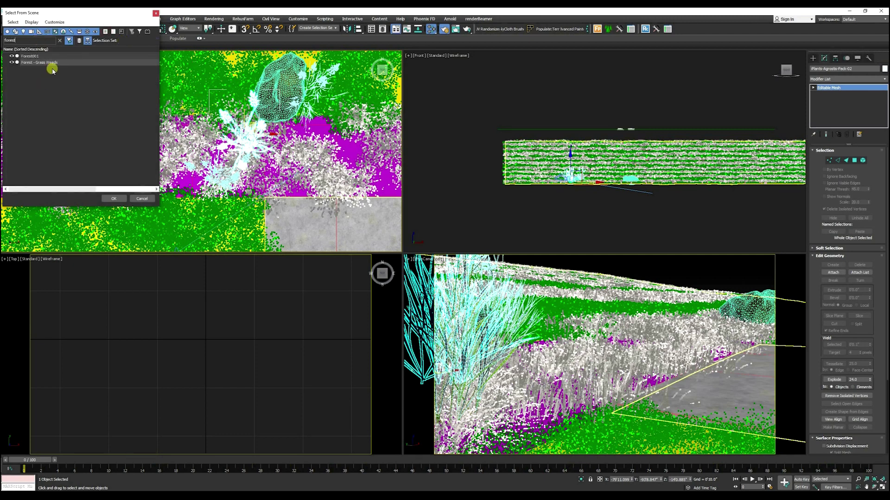
{"action": "left_click", "coordinate": [52, 65]}
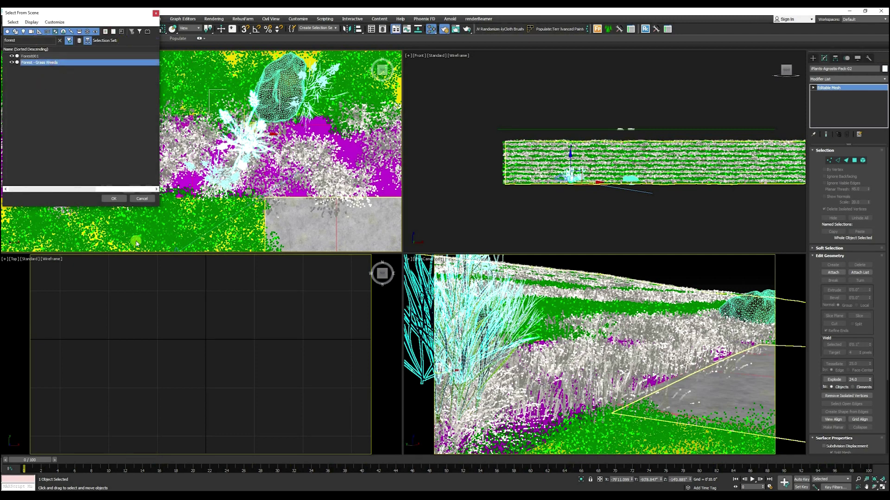
{"action": "left_click", "coordinate": [120, 195]}
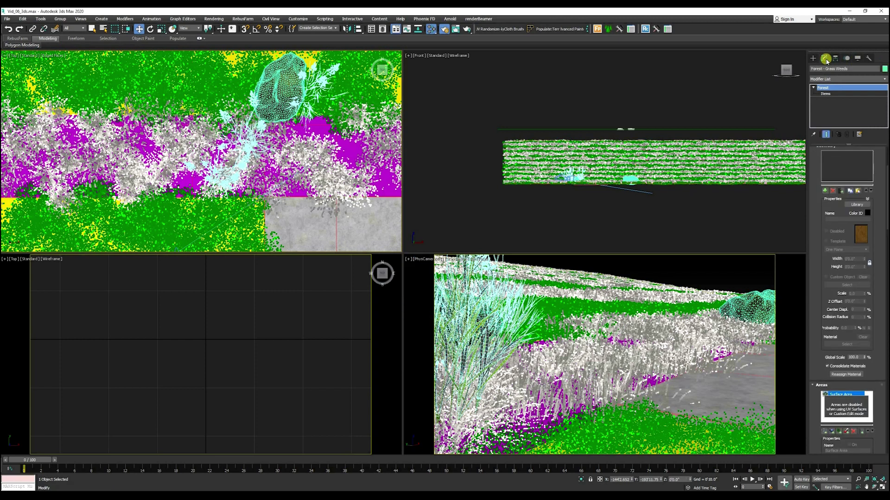
Add a new item to its Geometry list and open the Forest Pack library.
{"action": "left_click_drag", "start_coordinate": [816, 171], "coordinate": [819, 305]}
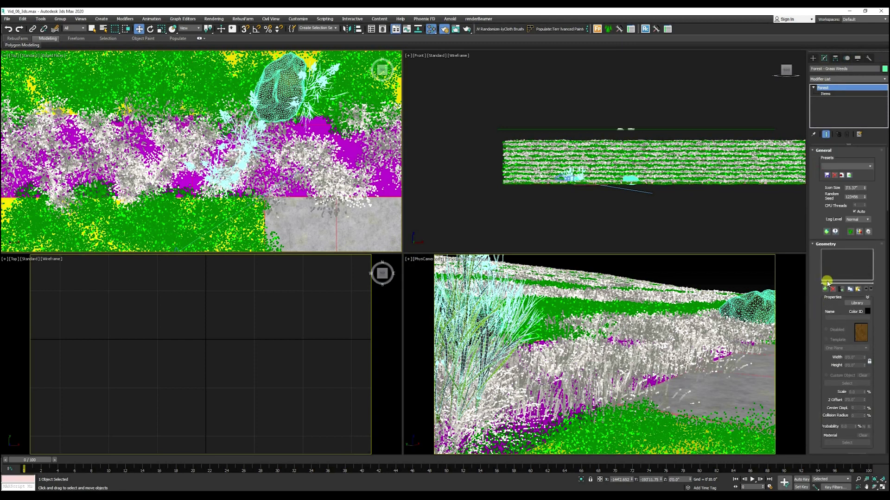
{"action": "left_click", "coordinate": [825, 288]}
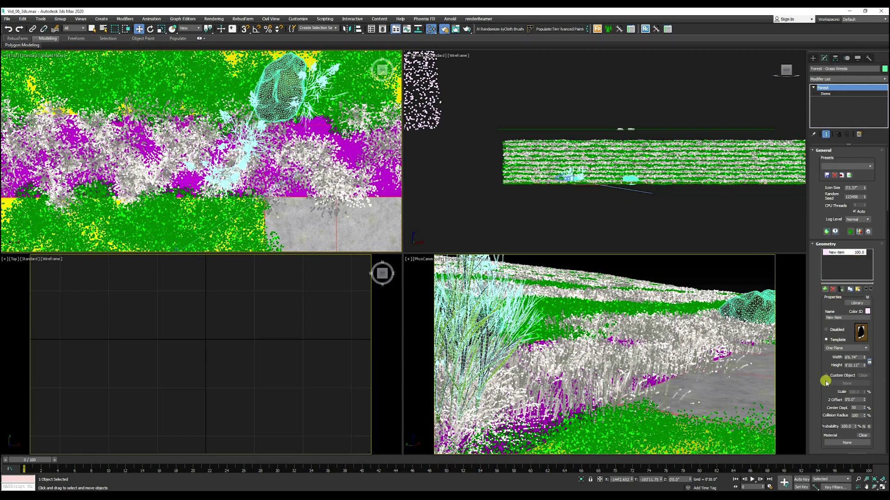
{"action": "left_click", "coordinate": [855, 304]}
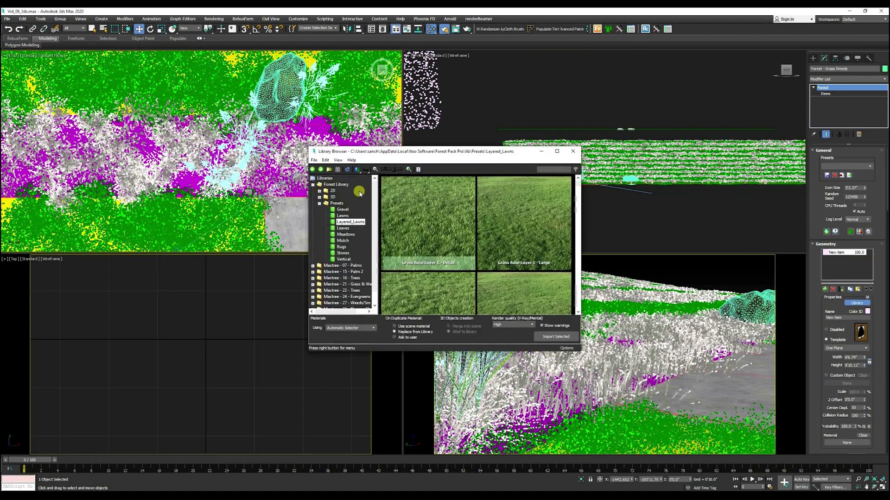
Look at the Maxtree 27 collection, then open MT_PM_V21 under Maxtree 21 Grass & Weeds.
{"action": "scroll", "coordinate": [341, 263], "scroll_direction": "down", "scroll_amount": 1}
{"action": "left_click", "coordinate": [361, 291]}
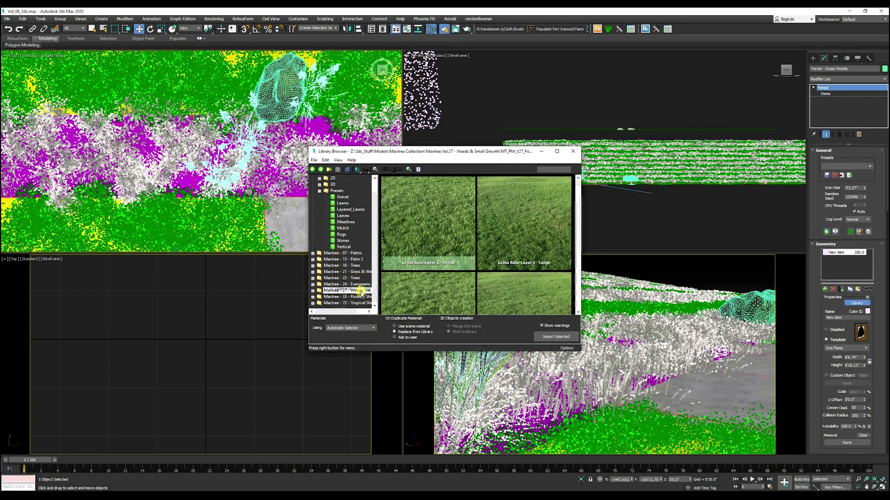
{"action": "double_click", "coordinate": [427, 237]}
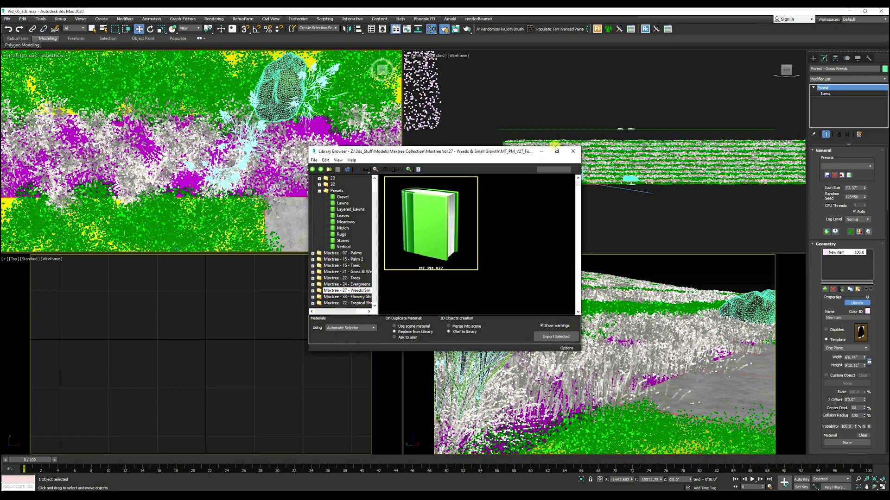
{"action": "scroll", "coordinate": [452, 206], "scroll_direction": "down", "scroll_amount": 10}
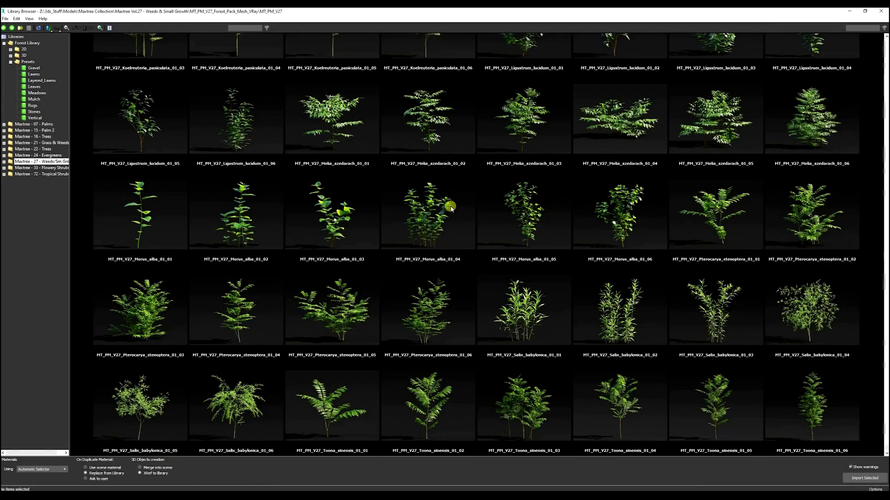
{"action": "left_click", "coordinate": [46, 143]}
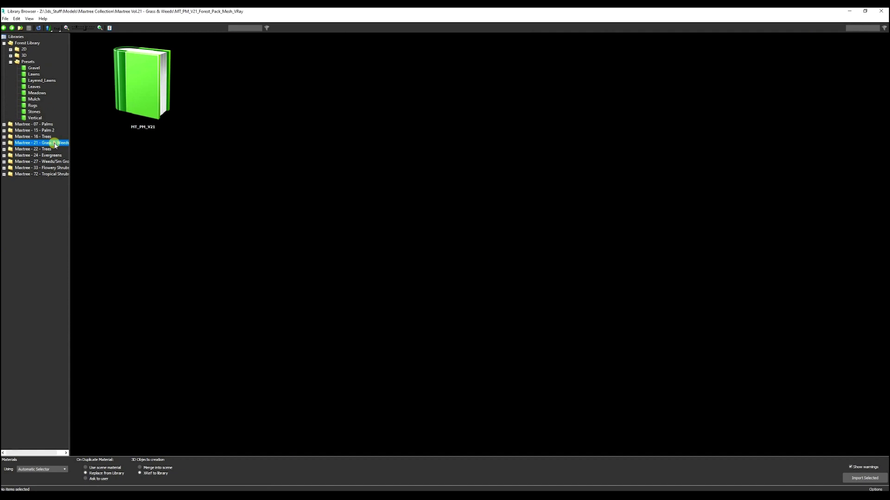
{"action": "left_click", "coordinate": [4, 143]}
{"action": "left_click", "coordinate": [28, 149]}
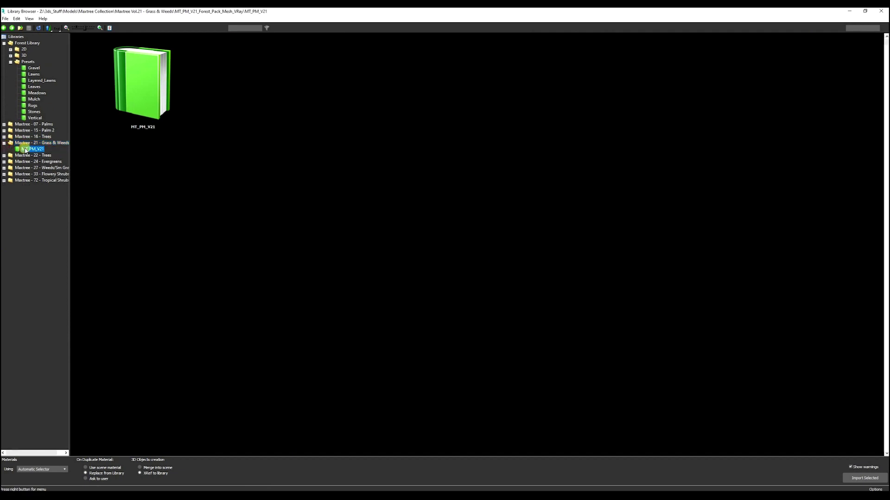
{"action": "double_click", "coordinate": [164, 114]}
Load Lapsanastrum_01_02 as the new weed item, accepting the units mismatch warning.
{"action": "scroll", "coordinate": [375, 153], "scroll_direction": "down", "scroll_amount": 10}
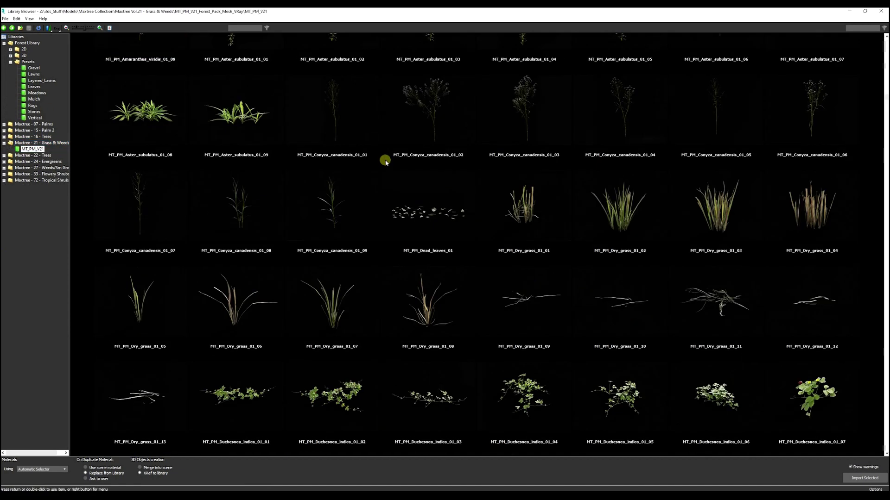
{"action": "scroll", "coordinate": [387, 164], "scroll_direction": "down", "scroll_amount": 4}
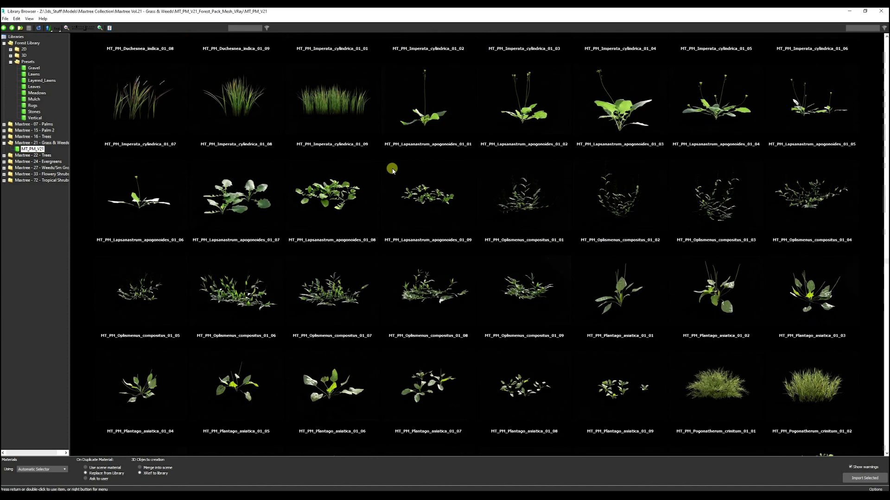
{"action": "scroll", "coordinate": [526, 193], "scroll_direction": "up", "scroll_amount": 2}
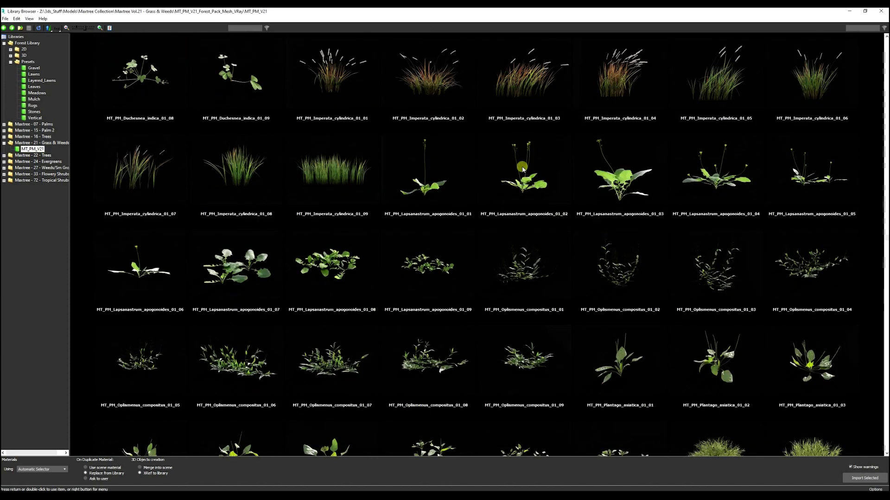
{"action": "double_click", "coordinate": [522, 169]}
{"action": "left_click", "coordinate": [442, 285]}
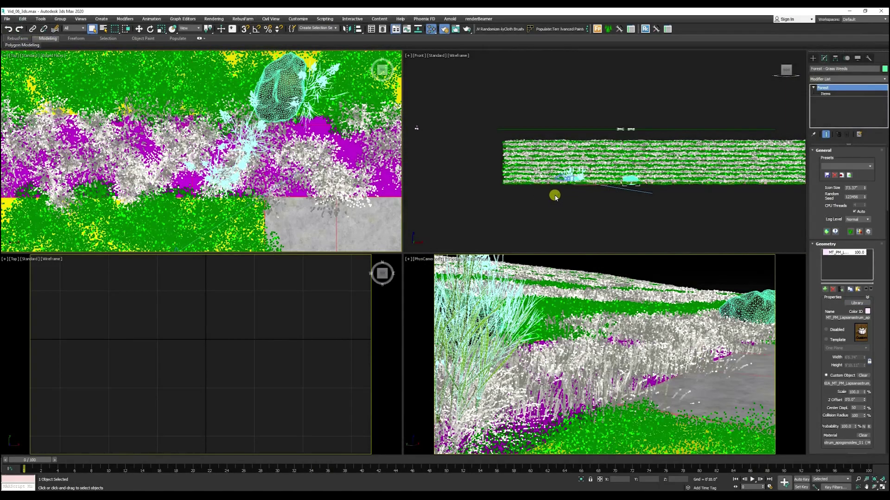
{"action": "left_click", "coordinate": [857, 304]}
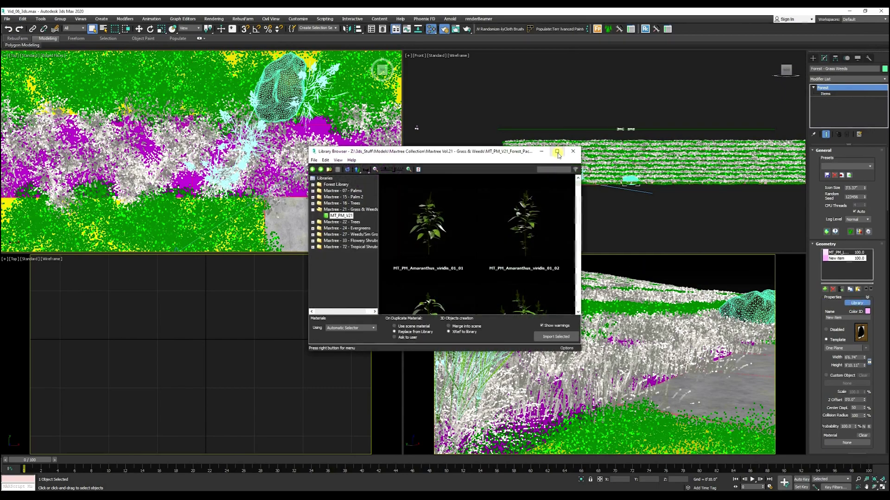
Enlarge the library and import MT_PM_Viola_inconspicua_01_02 into Forest - Grass Weeds.
{"action": "left_click", "coordinate": [558, 153]}
{"action": "scroll", "coordinate": [493, 229], "scroll_direction": "down", "scroll_amount": 15}
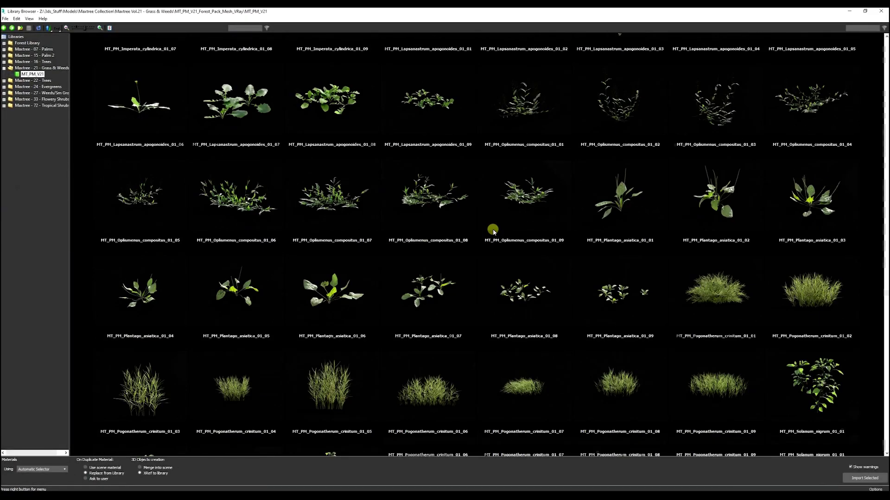
{"action": "scroll", "coordinate": [493, 229], "scroll_direction": "down", "scroll_amount": 10}
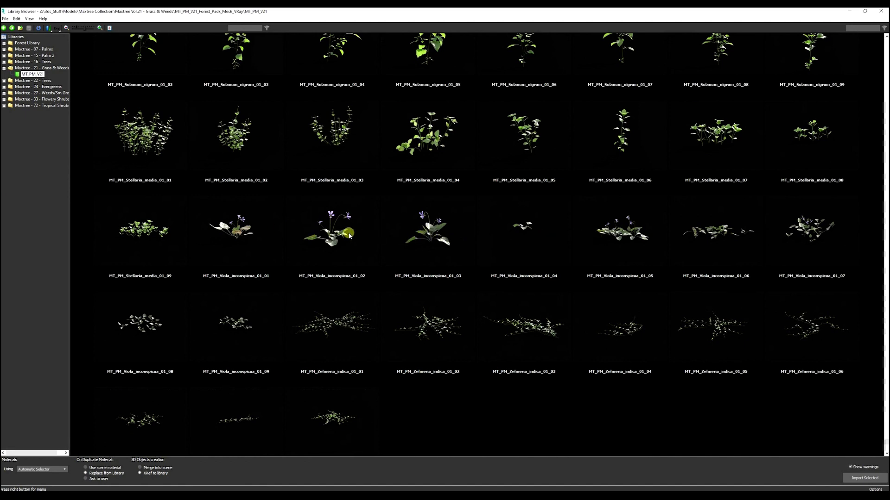
{"action": "scroll", "coordinate": [349, 236], "scroll_direction": "up", "scroll_amount": 1}
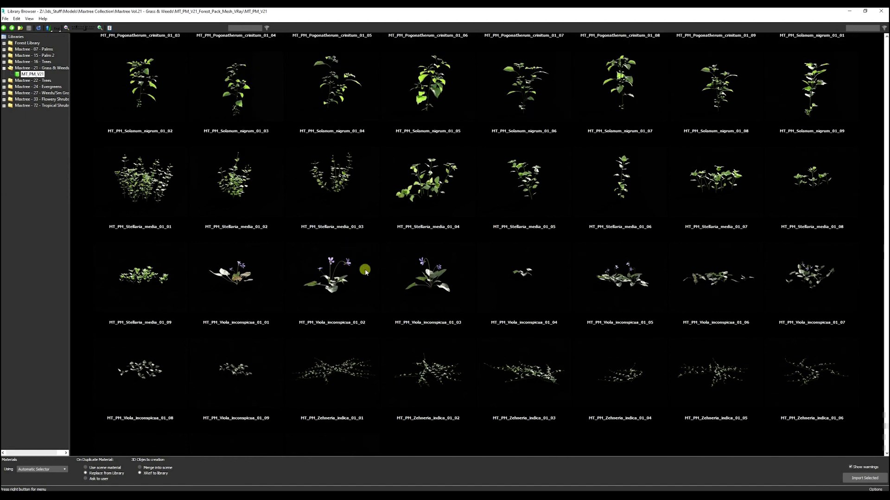
{"action": "left_click", "coordinate": [353, 275]}
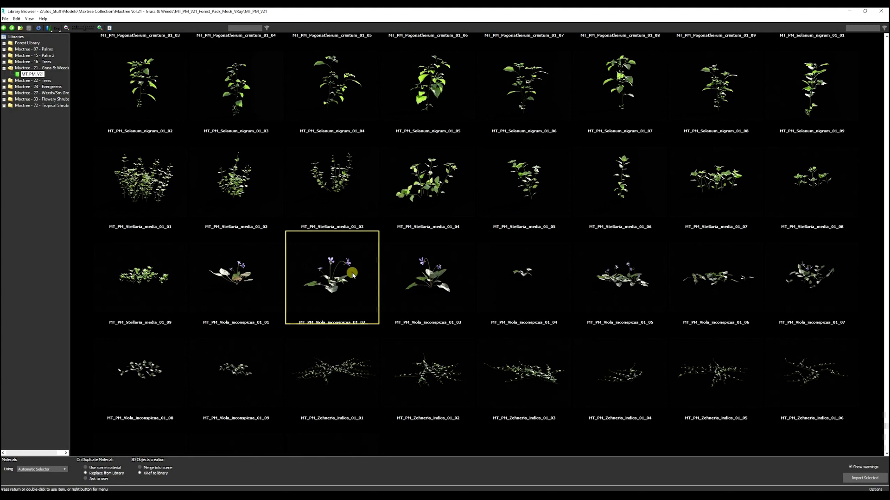
{"action": "double_click", "coordinate": [354, 276]}
{"action": "left_click", "coordinate": [450, 284]}
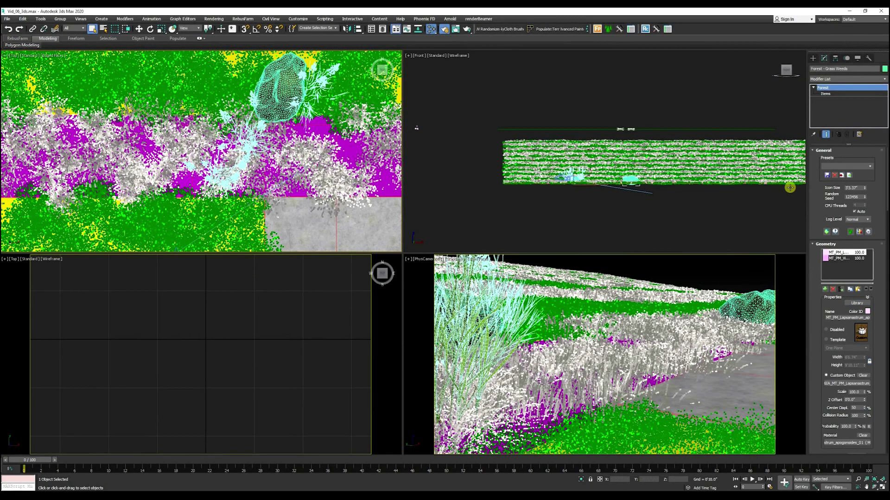
Enter the Forest items sub-level with Custom Edit and enable adding plants by hand.
{"action": "scroll", "coordinate": [194, 120], "scroll_direction": "down", "scroll_amount": 3}
{"action": "scroll", "coordinate": [194, 119], "scroll_direction": "up", "scroll_amount": 4}
{"action": "middle_click_drag", "start_coordinate": [194, 120], "coordinate": [146, 120]}
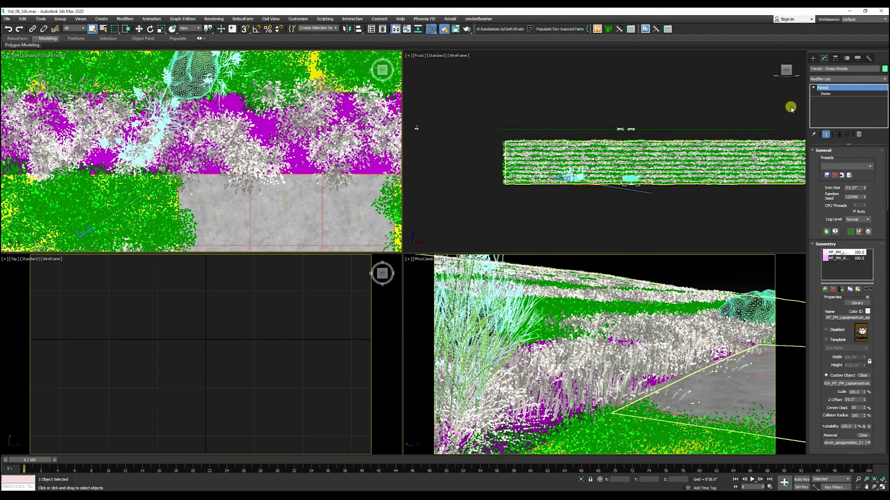
{"action": "left_click", "coordinate": [839, 94]}
{"action": "left_click", "coordinate": [864, 201]}
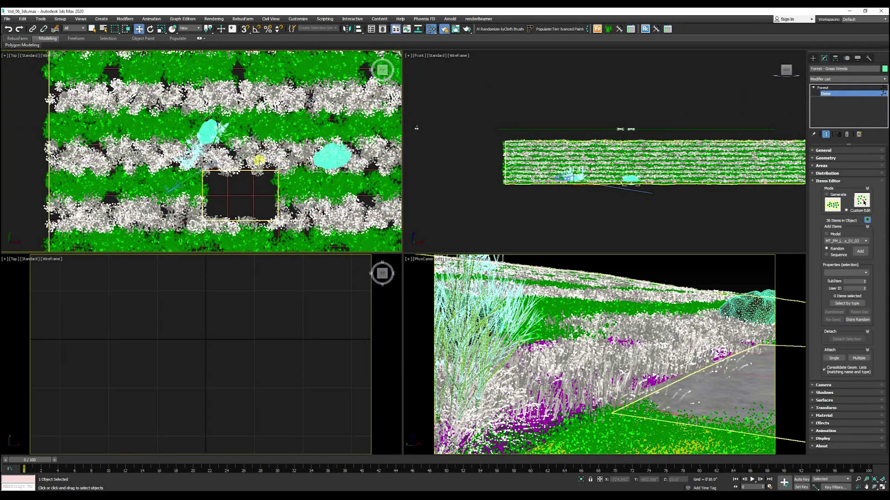
{"action": "left_click", "coordinate": [811, 322]}
{"action": "left_click", "coordinate": [825, 408]}
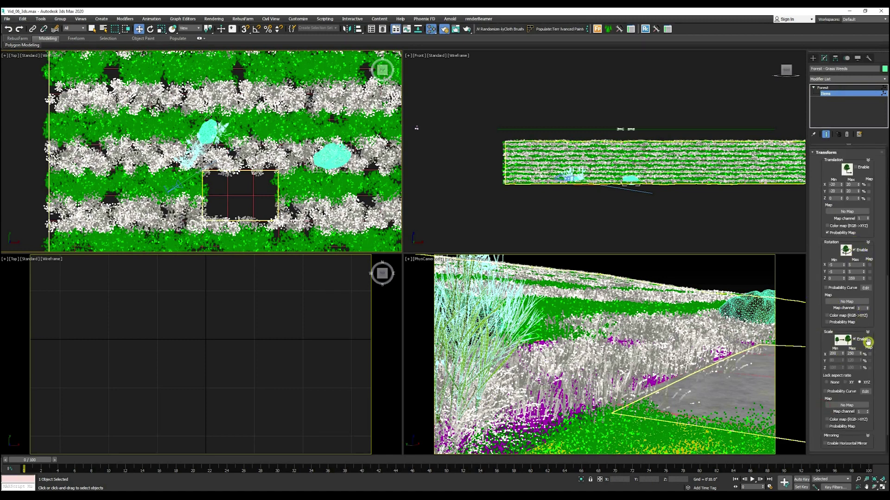
{"action": "scroll", "coordinate": [818, 180], "scroll_direction": "up", "scroll_amount": 5}
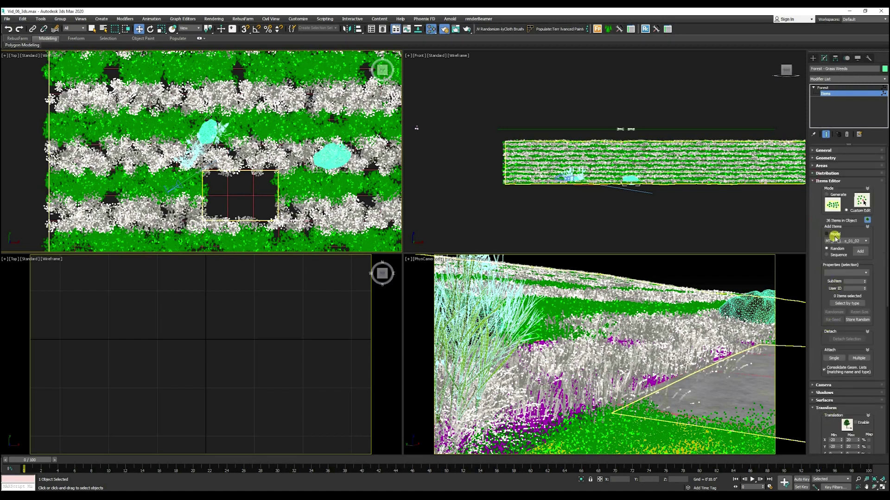
{"action": "left_click", "coordinate": [861, 251]}
Paint extra weed plants into several lawn patches around the slab.
{"action": "scroll", "coordinate": [251, 174], "scroll_direction": "up", "scroll_amount": 5}
{"action": "mouse_move", "coordinate": [251, 179]}
{"action": "left_mouse_down"}
{"action": "mouse_move", "coordinate": [229, 200]}
{"action": "mouse_move", "coordinate": [183, 235]}
{"action": "left_mouse_up"}
{"action": "middle_click_drag", "start_coordinate": [302, 168], "coordinate": [256, 181]}
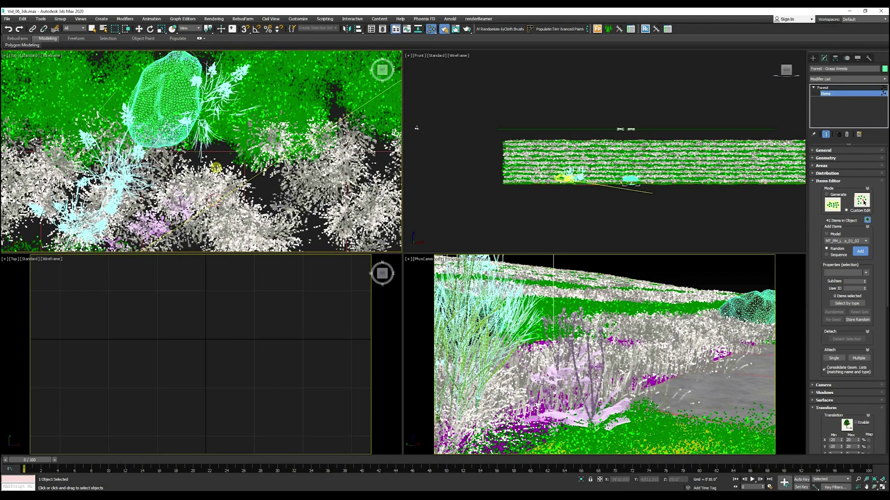
{"action": "mouse_move", "coordinate": [213, 185]}
{"action": "left_mouse_down"}
{"action": "mouse_move", "coordinate": [218, 148]}
{"action": "mouse_move", "coordinate": [274, 76]}
{"action": "left_mouse_up"}
{"action": "middle_click_drag", "start_coordinate": [274, 76], "coordinate": [186, 125]}
{"action": "mouse_move", "coordinate": [186, 124]}
{"action": "left_mouse_down"}
{"action": "mouse_move", "coordinate": [242, 118]}
{"action": "mouse_move", "coordinate": [253, 93]}
{"action": "mouse_move", "coordinate": [223, 96]}
{"action": "left_mouse_up"}
{"action": "middle_click_drag", "start_coordinate": [224, 96], "coordinate": [213, 185]}
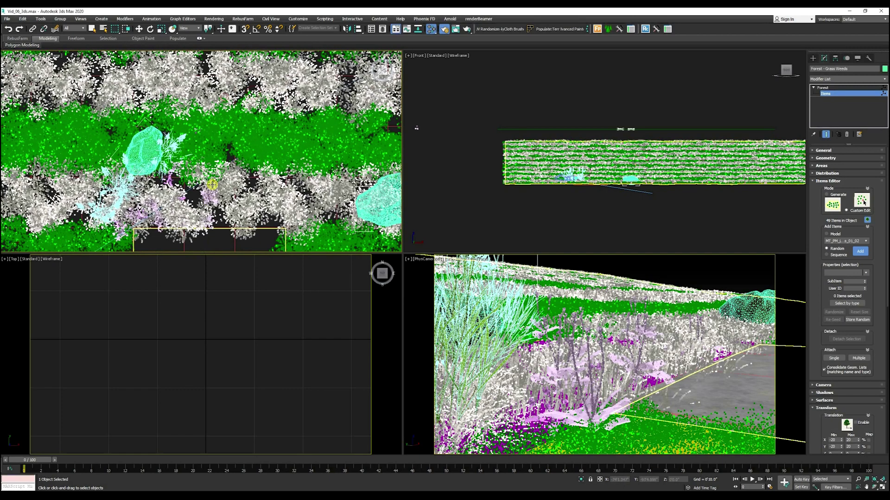
{"action": "mouse_move", "coordinate": [213, 185]}
{"action": "left_mouse_down"}
{"action": "mouse_move", "coordinate": [209, 117]}
{"action": "mouse_move", "coordinate": [304, 146]}
{"action": "mouse_move", "coordinate": [281, 187]}
{"action": "mouse_move", "coordinate": [268, 126]}
{"action": "mouse_move", "coordinate": [182, 213]}
{"action": "mouse_move", "coordinate": [151, 207]}
{"action": "mouse_move", "coordinate": [183, 212]}
{"action": "left_mouse_up"}
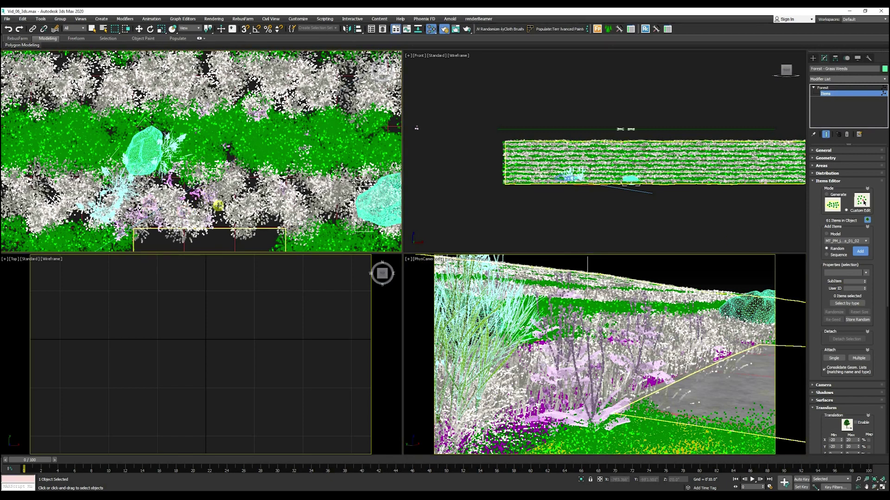
Stop hand-painting and set the Forest Scale X range to 120–160%.
{"action": "left_click", "coordinate": [861, 252]}
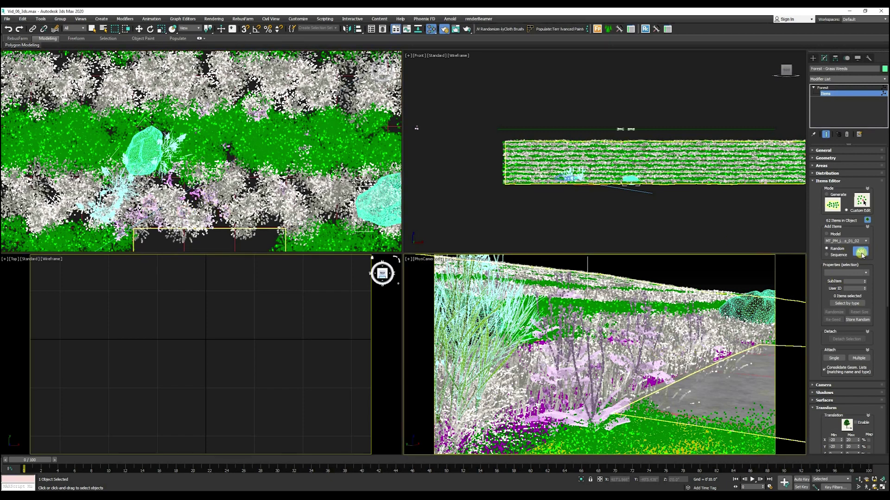
{"action": "scroll", "coordinate": [810, 324], "scroll_direction": "down", "scroll_amount": 5}
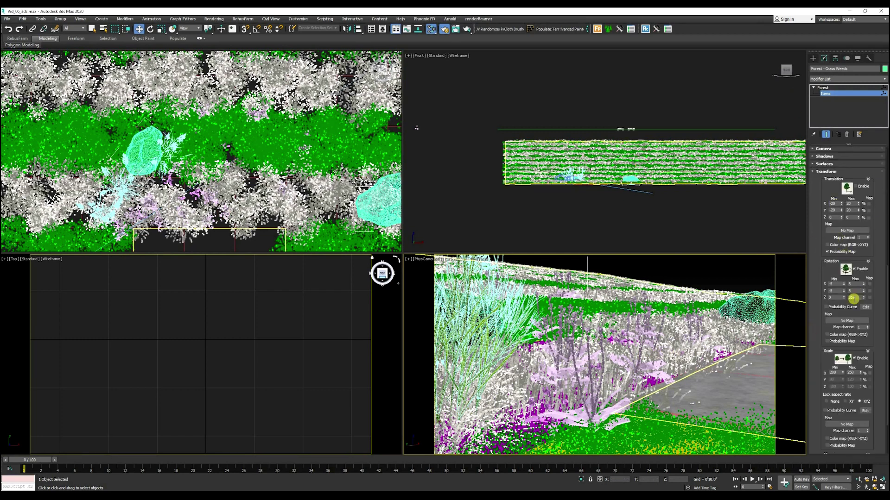
{"action": "double_click", "coordinate": [832, 372]}
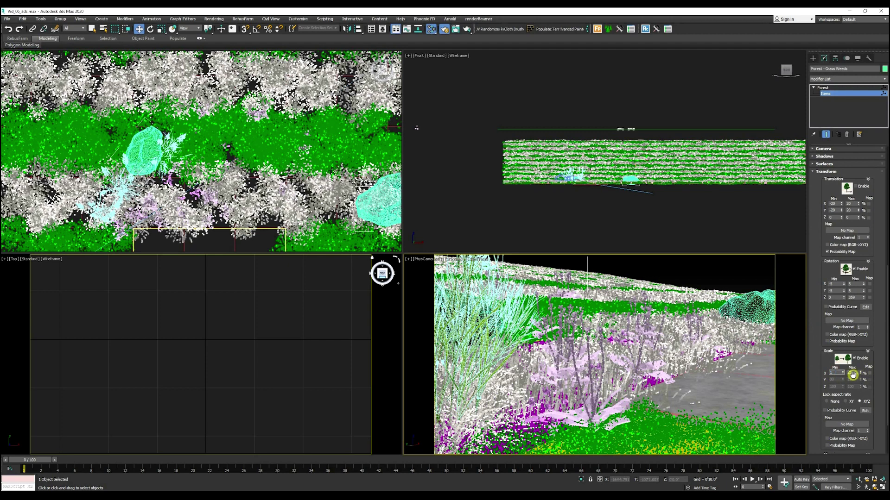
{"action": "type", "text": "120"}
{"action": "double_click", "coordinate": [851, 372]}
{"action": "type", "text": "16"}
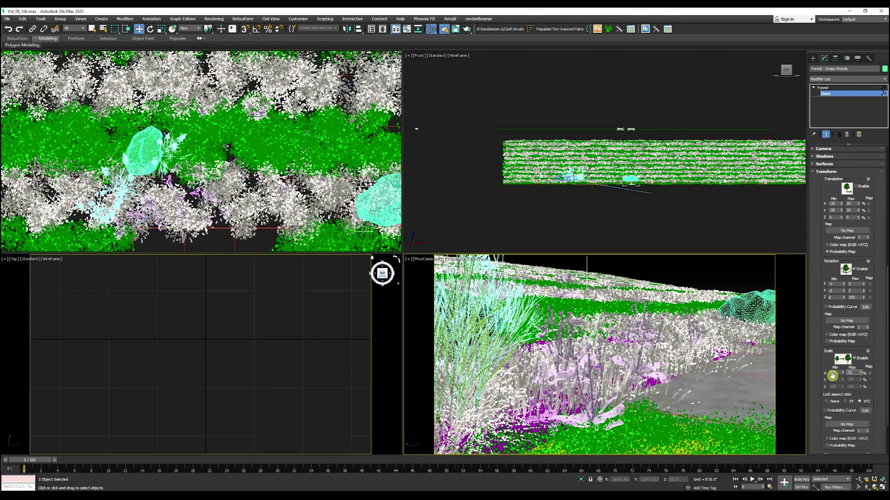
{"action": "type", "text": "0"}
{"action": "key", "text": "Return"}
{"action": "type", "text": "1"}
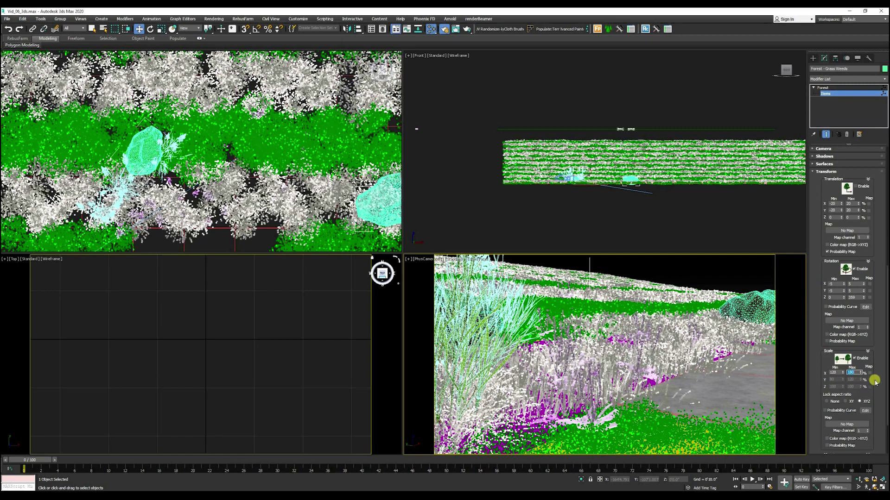
Render the camera view in the V-Ray Frame Buffer and maximize the 2020x1188 result.
{"action": "left_click", "coordinate": [455, 28]}
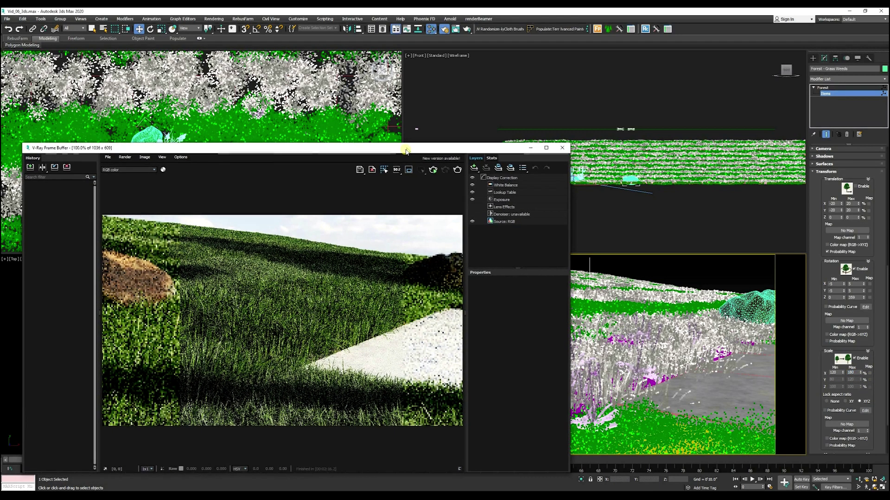
{"action": "left_click", "coordinate": [438, 146]}
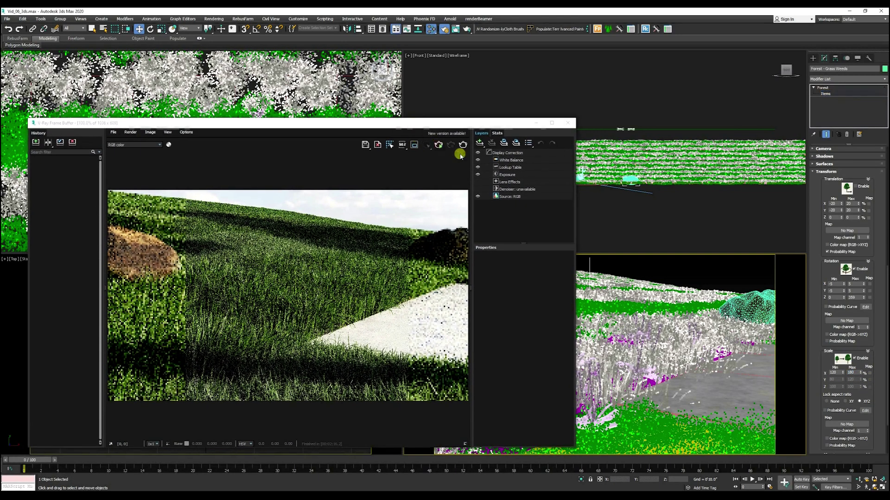
{"action": "left_click_drag", "start_coordinate": [441, 125], "coordinate": [532, 132]}
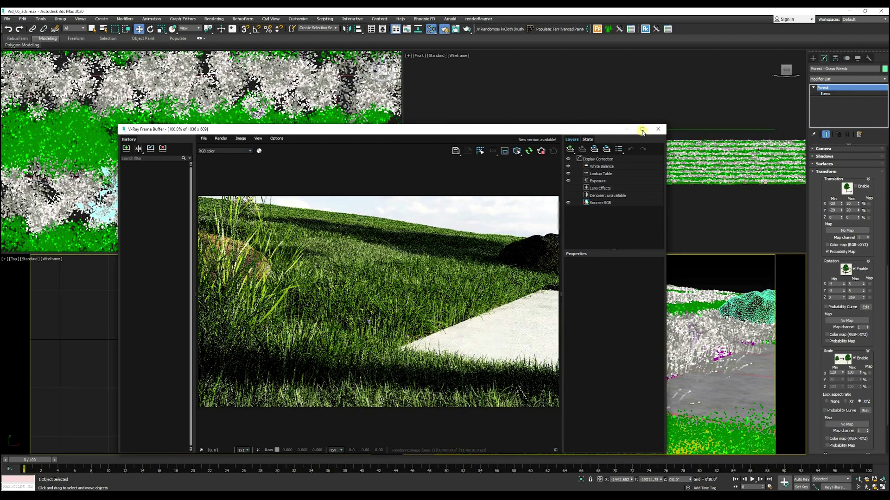
{"action": "left_click", "coordinate": [642, 130]}
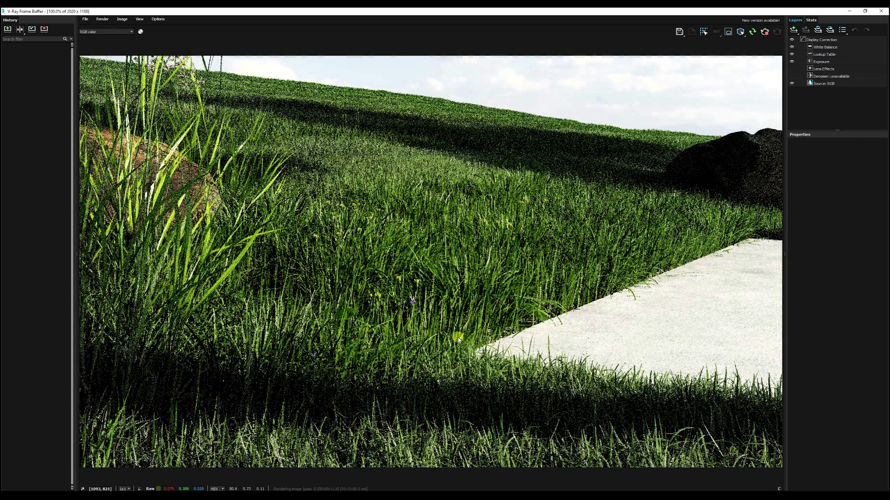
Zoom the render to 200% and back to check the weeds, then restore the frame buffer window.
{"action": "scroll", "coordinate": [457, 340], "scroll_direction": "up", "scroll_amount": 1}
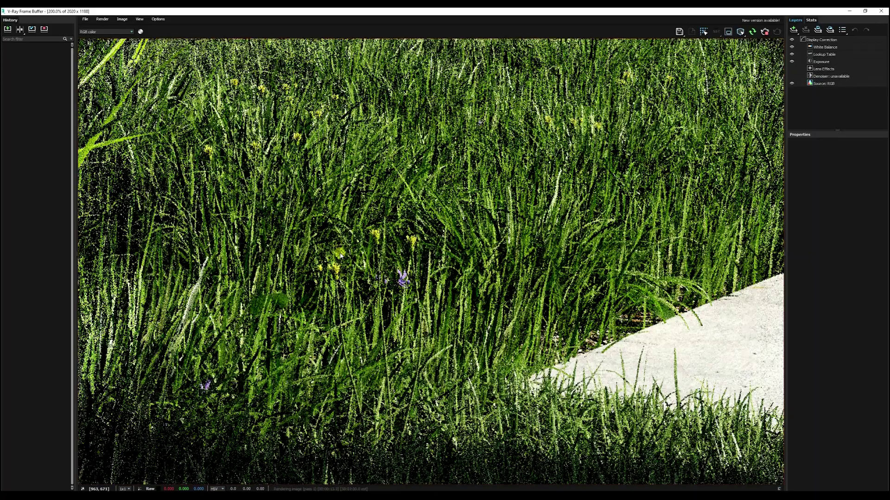
{"action": "scroll", "coordinate": [355, 306], "scroll_direction": "down", "scroll_amount": 1}
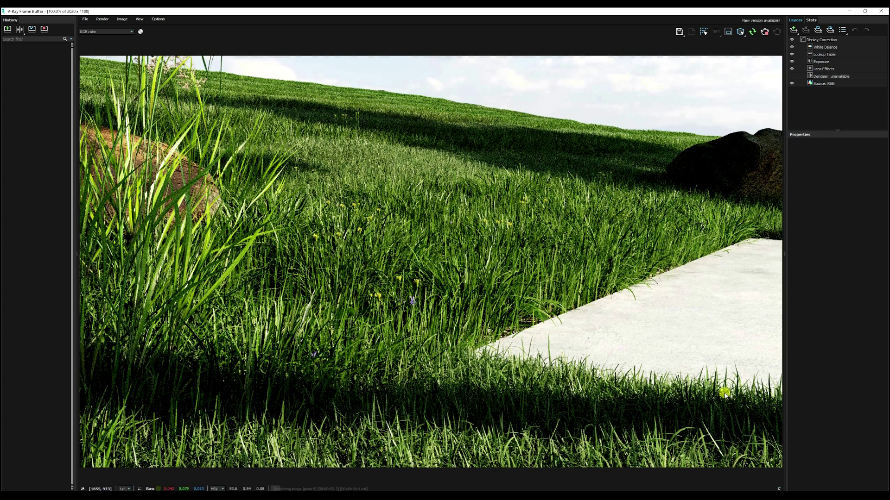
{"action": "left_click_drag", "start_coordinate": [607, 11], "coordinate": [128, 144]}
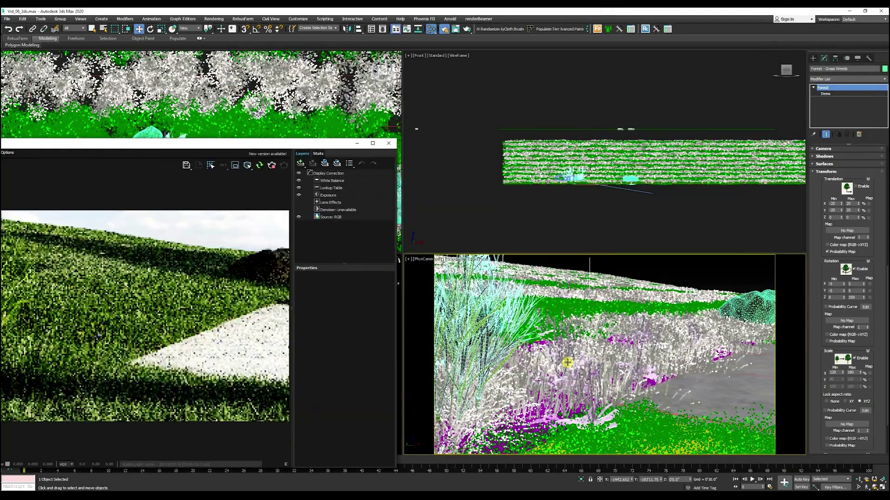
Frame an elevated free perspective over the lawn and maximize the V-Ray frame buffer.
{"action": "key", "text": "p"}
{"action": "middle_click_drag", "start_coordinate": [622, 360], "coordinate": [611, 305]}
{"action": "middle_click_drag", "start_coordinate": [606, 346], "coordinate": [563, 441]}
{"action": "left_click_drag", "start_coordinate": [286, 147], "coordinate": [571, 137]}
{"action": "double_click", "coordinate": [570, 138]}
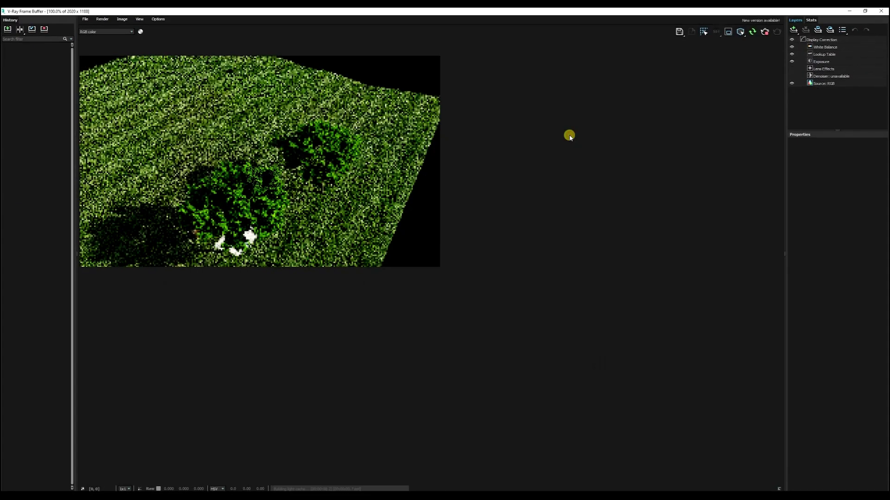